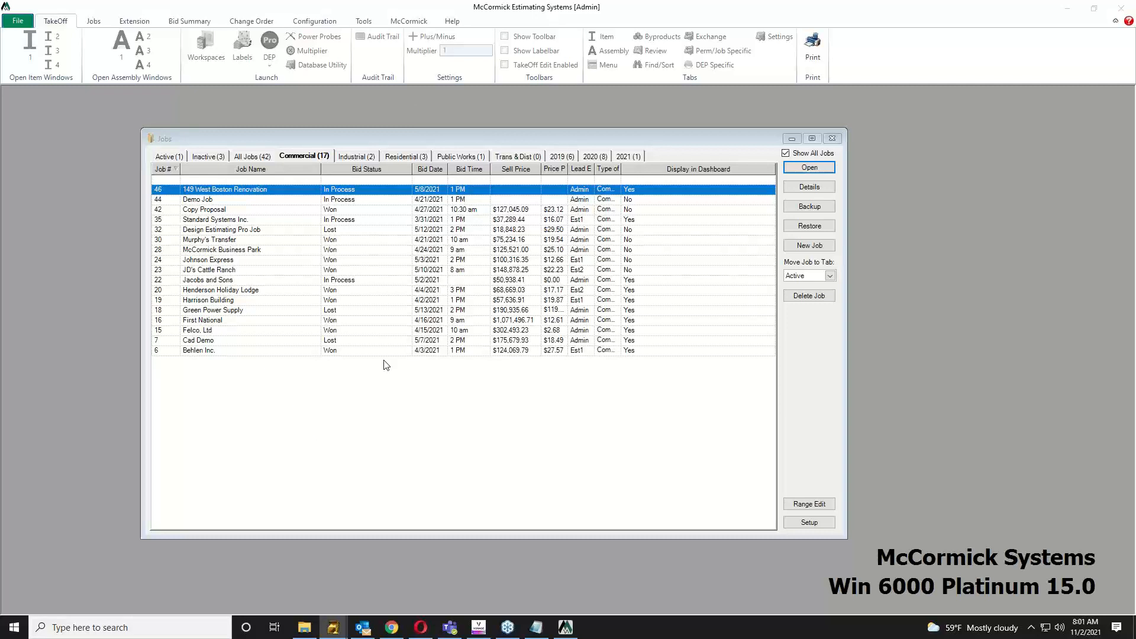
Step: Import all the plumbing drawing files into the 149 West Boston Renovation job's DEP Drawings as nine sheets
left_click(235, 195)
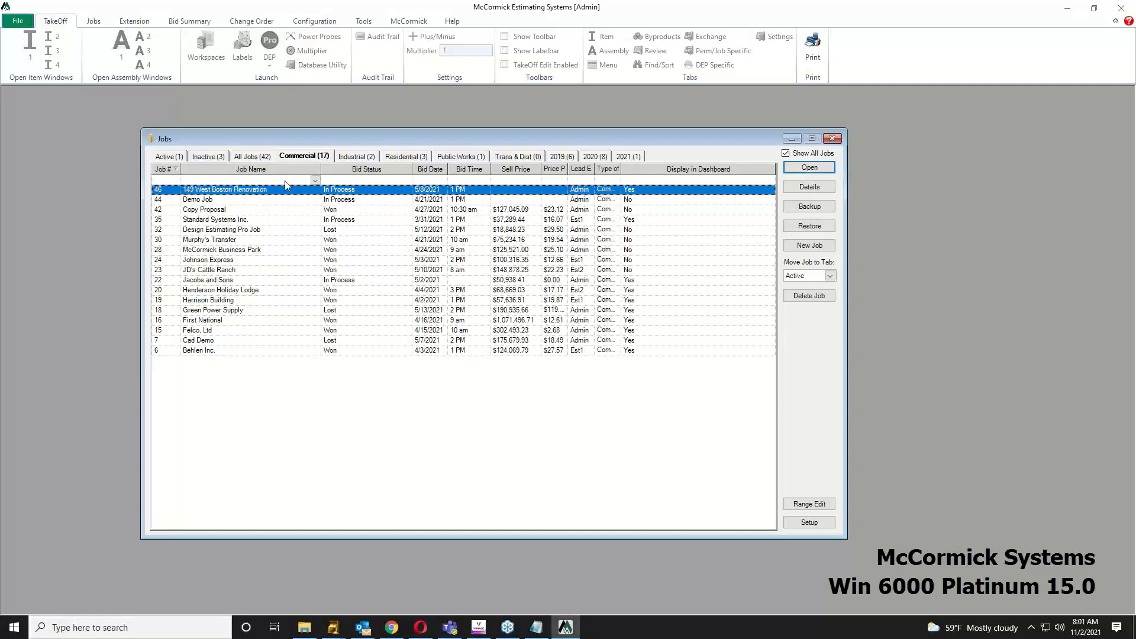
left_click(818, 193)
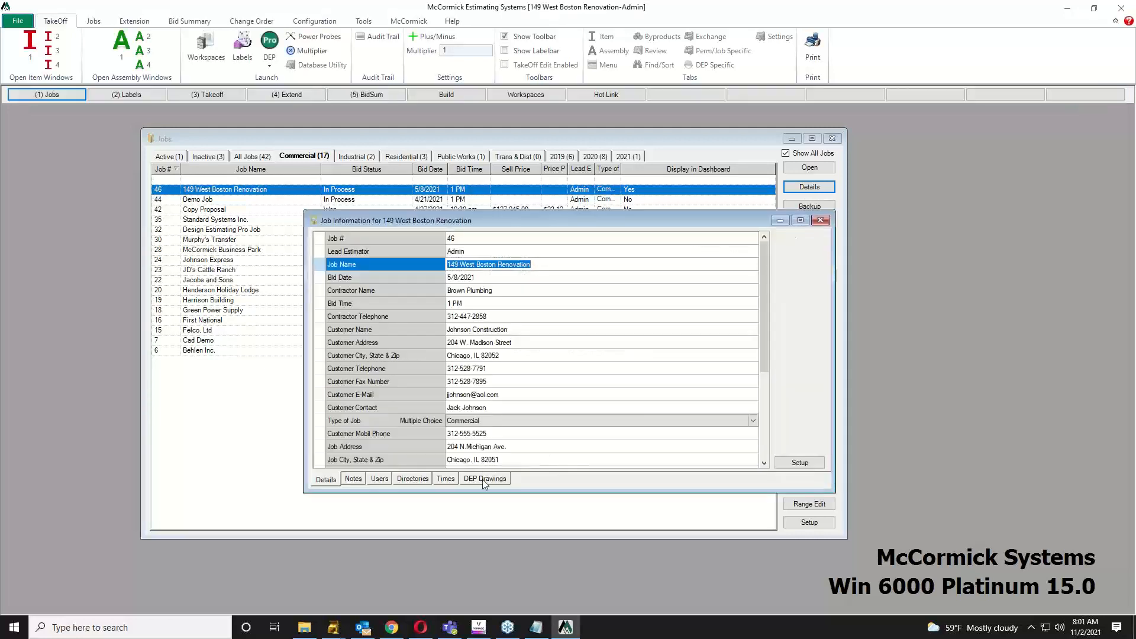
left_click(484, 480)
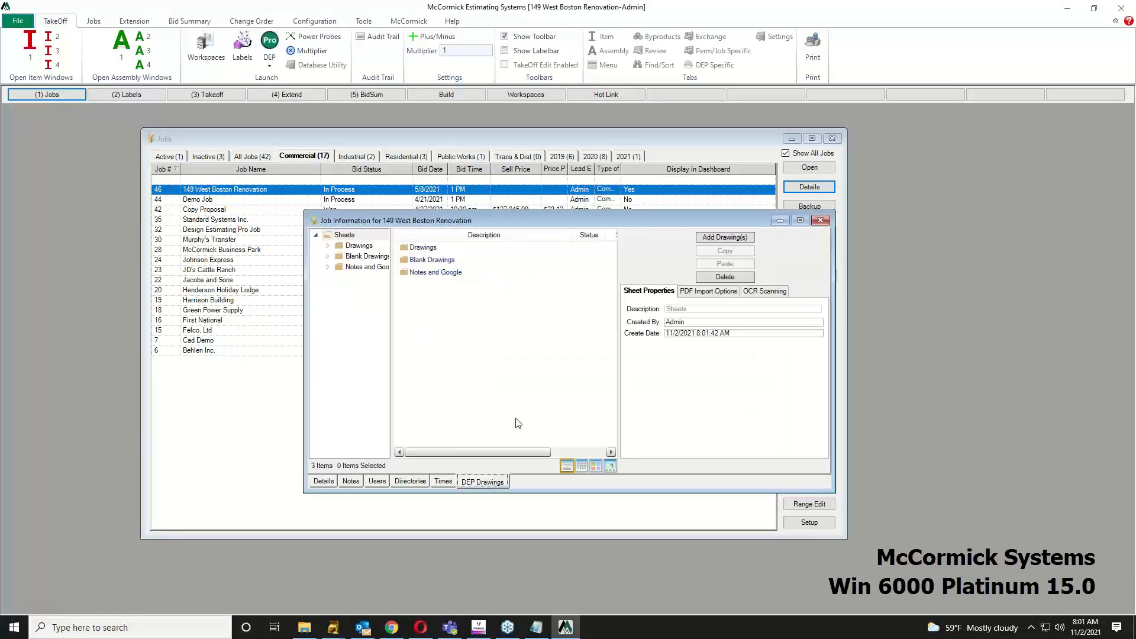
left_click(720, 239)
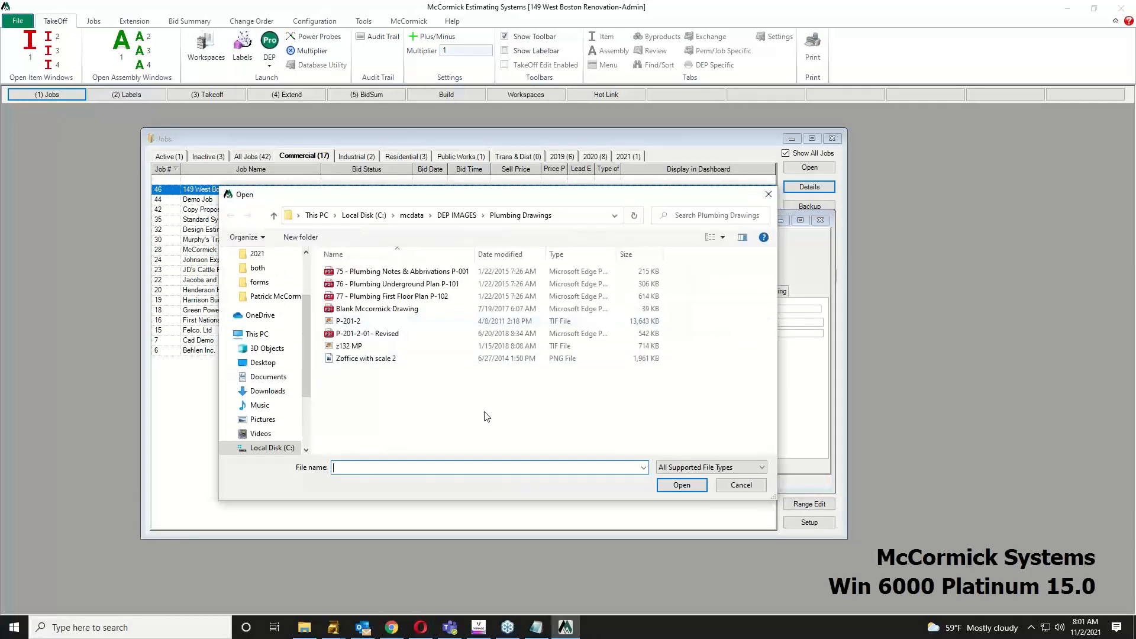
left_click_drag(483, 414, 405, 261)
left_click(681, 485)
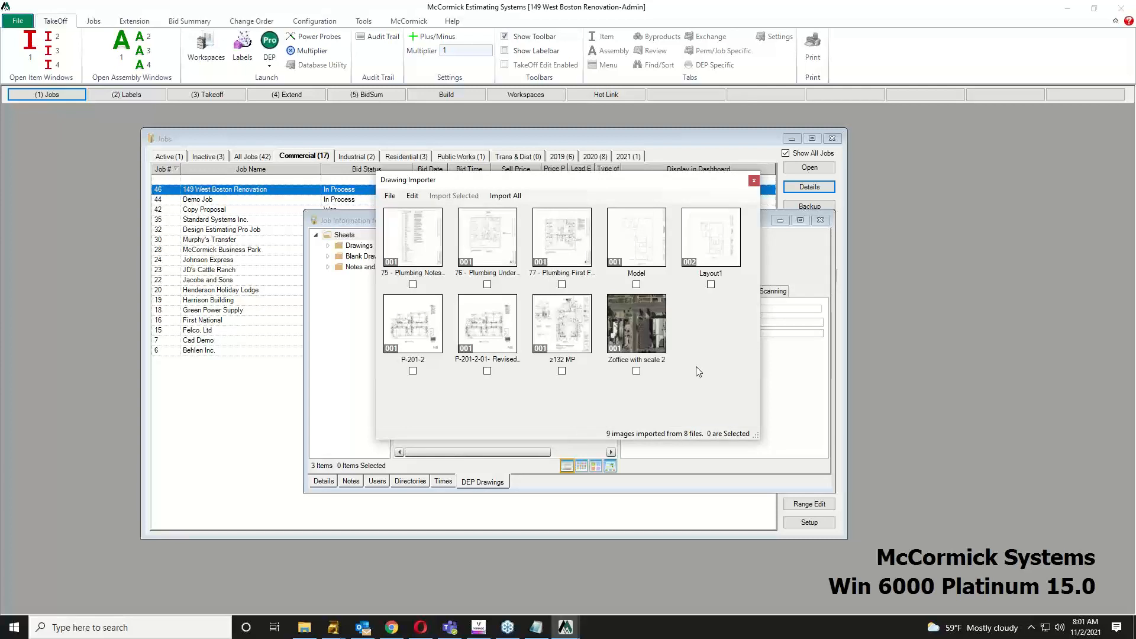
left_click(562, 285)
left_click(514, 196)
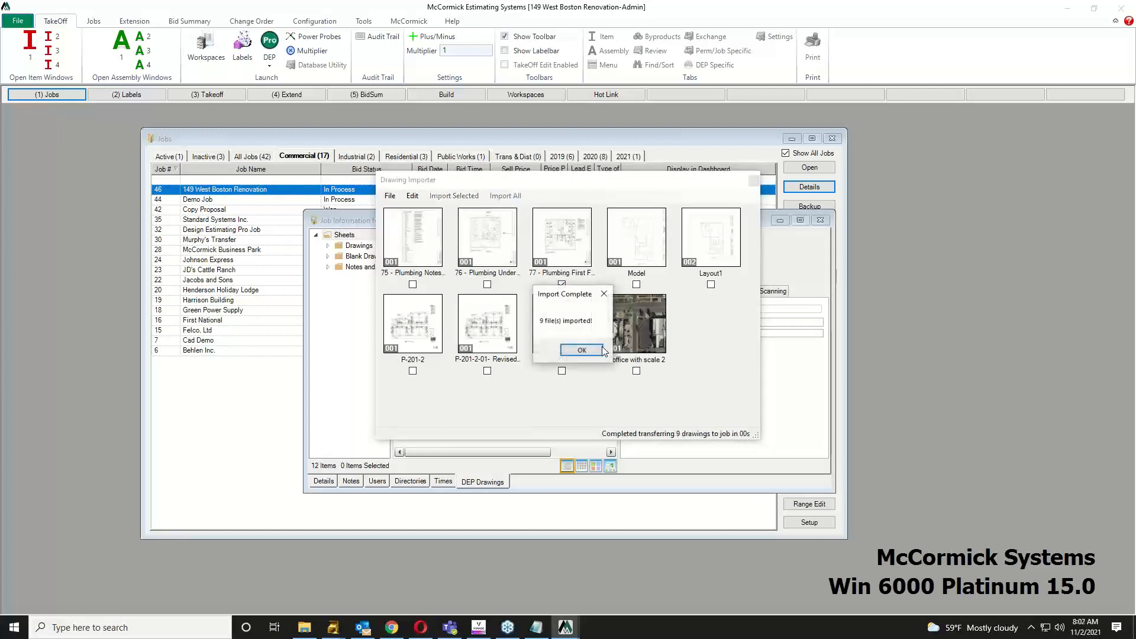
left_click(589, 353)
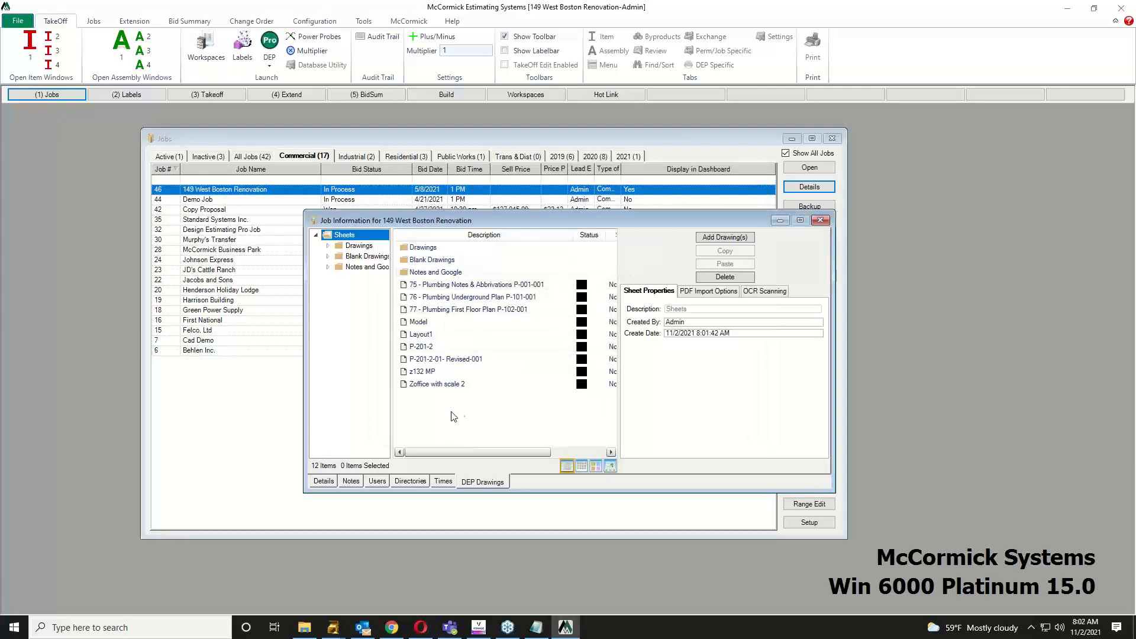
left_click(820, 220)
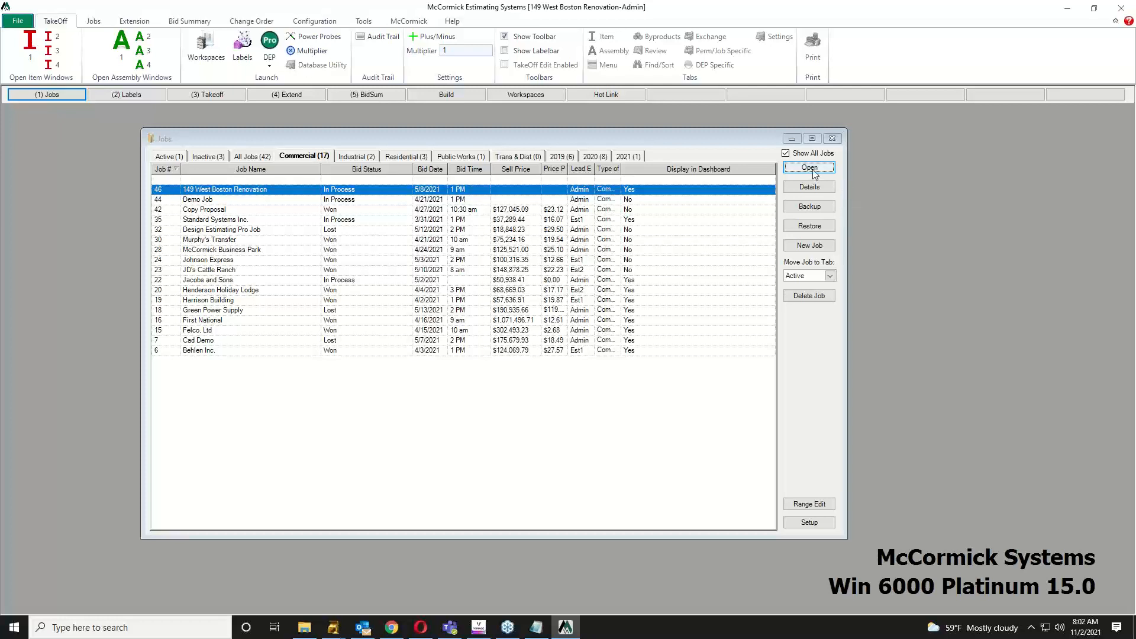
Step: Open the selected 149 West Boston Renovation job as the current job
left_click(809, 168)
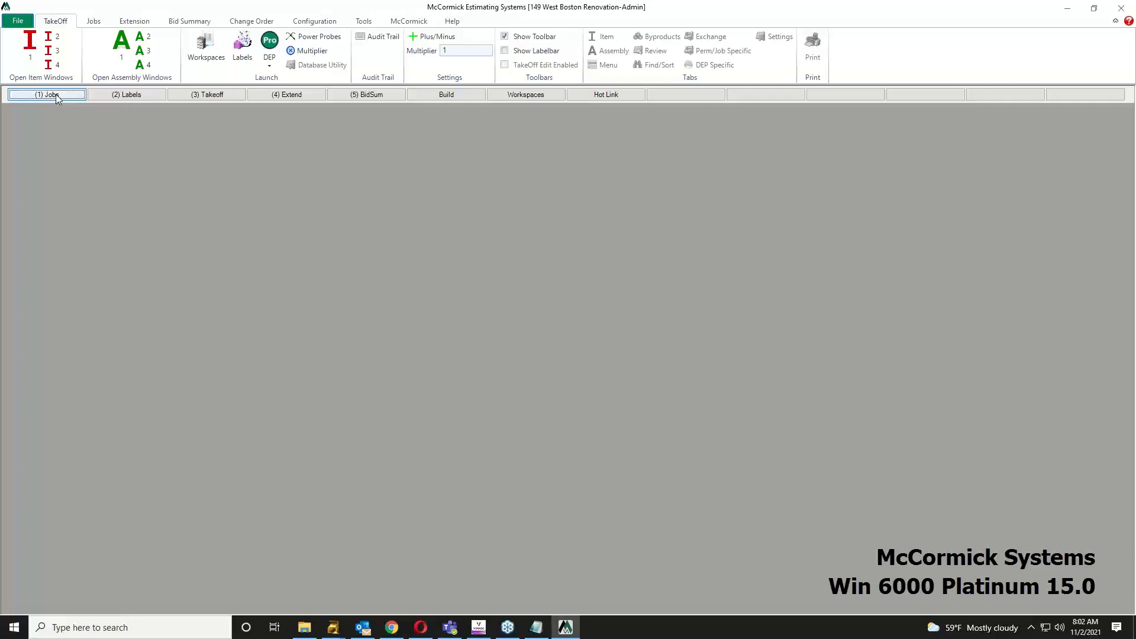
left_click(127, 96)
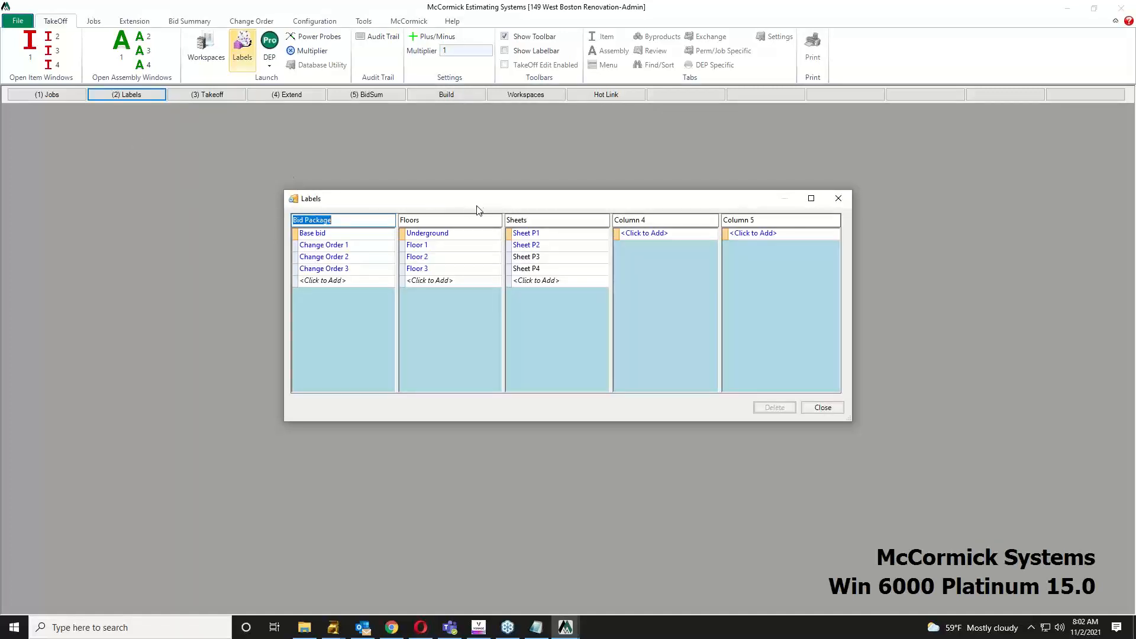
left_click_drag(483, 206, 483, 221)
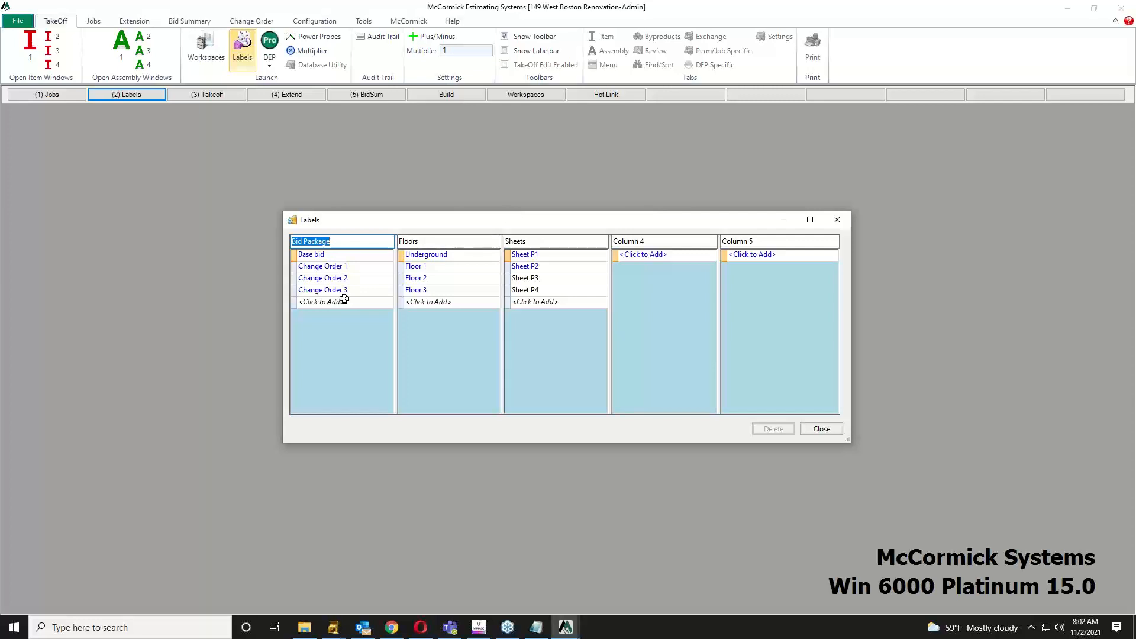
left_click(338, 257)
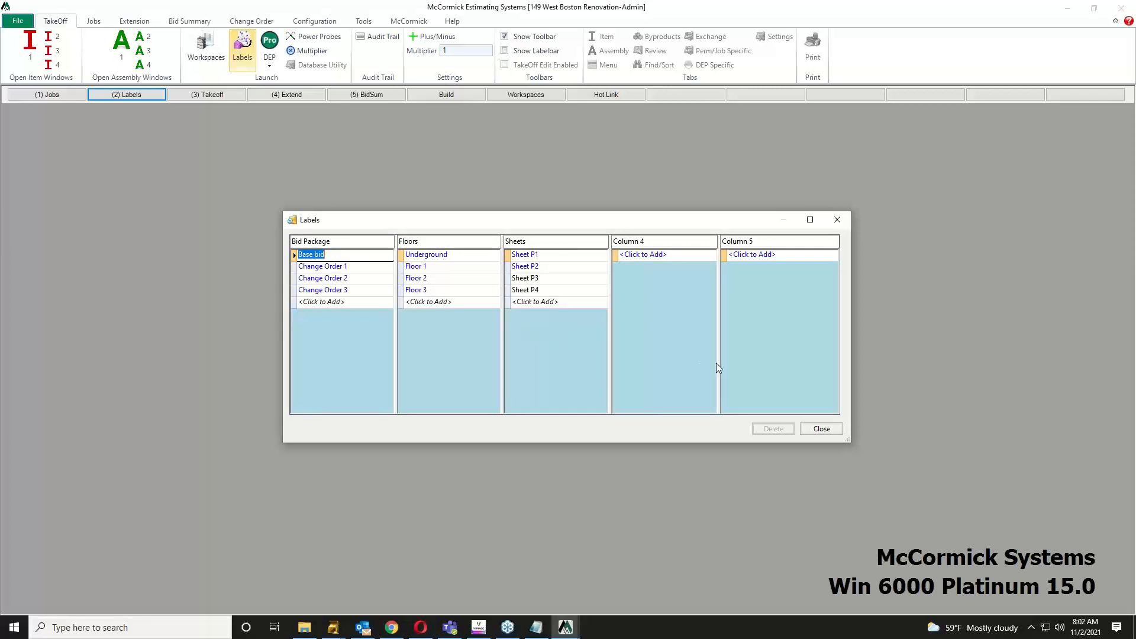
left_click(824, 431)
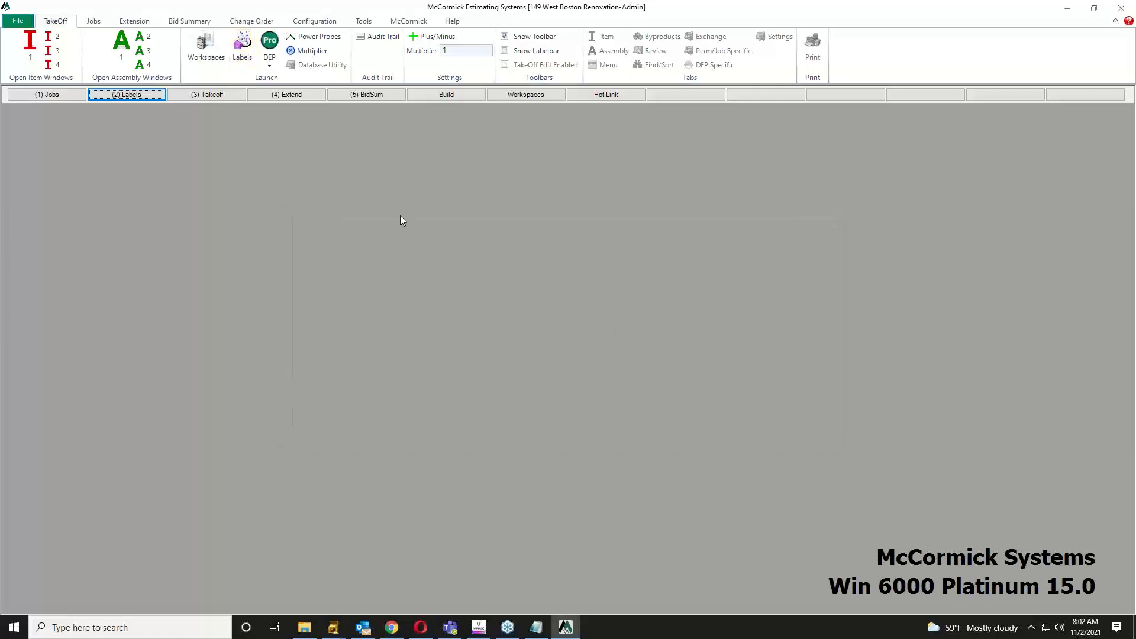
Step: Open the Takeoff screen with the assembly list, takeoff menu and audit trail for Sheet P1
left_click(211, 95)
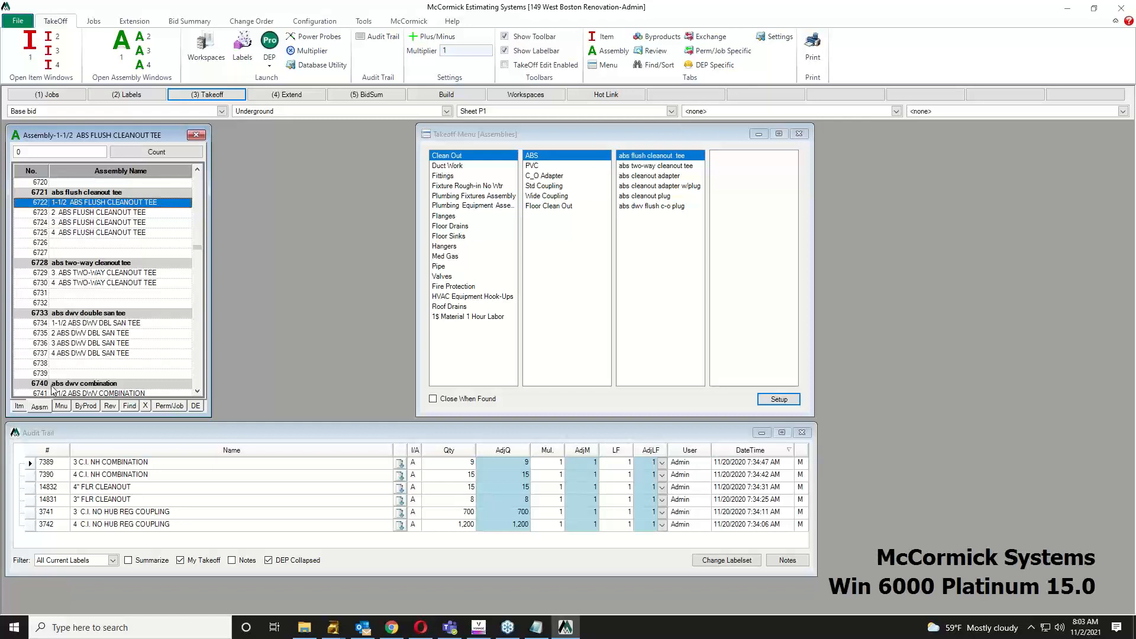
Step: Show item 1025, 1" L-hard copper tube 95/5, from Copper Pipe & Fittings > Copper-95/5 > Tube, with details expanded
left_click(20, 407)
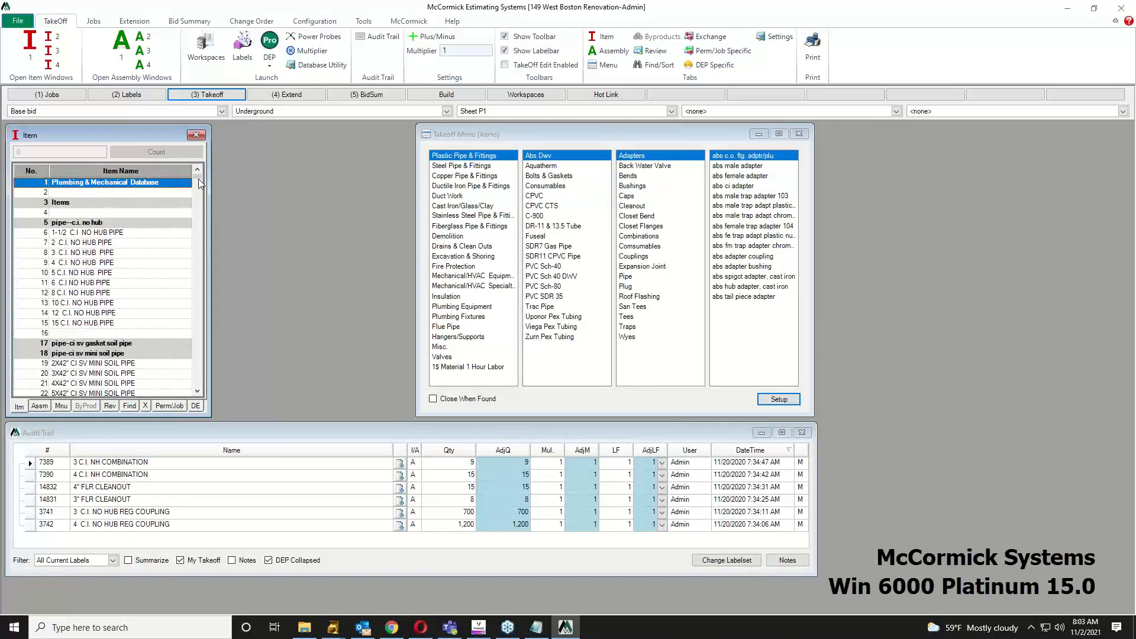
left_click_drag(198, 178, 222, 218)
left_click_drag(229, 223, 218, 180)
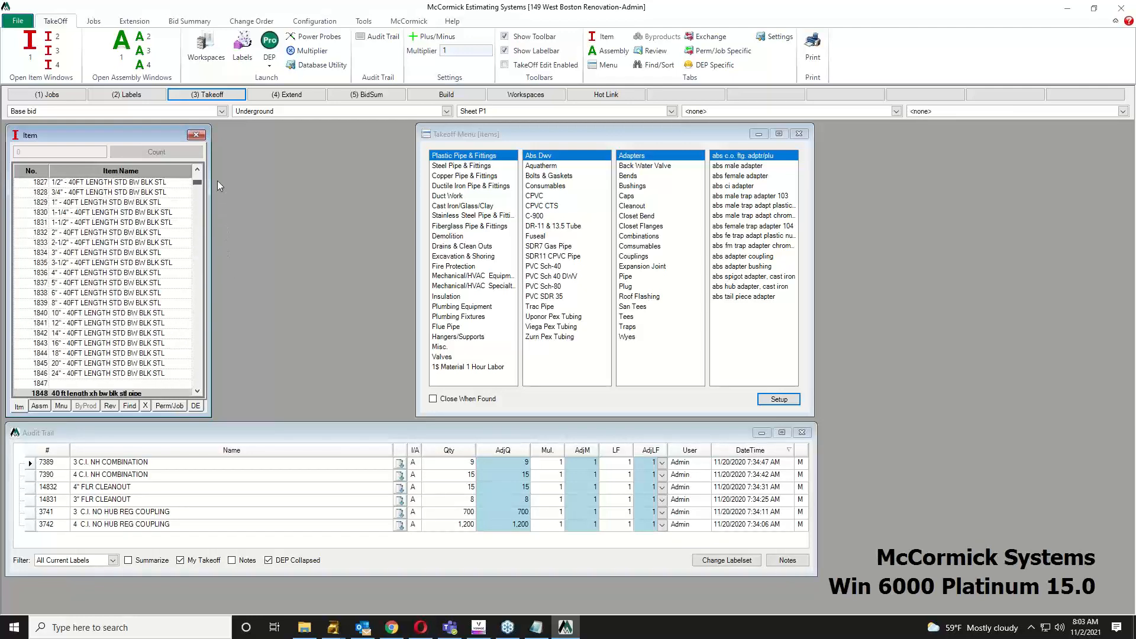
left_click(466, 137)
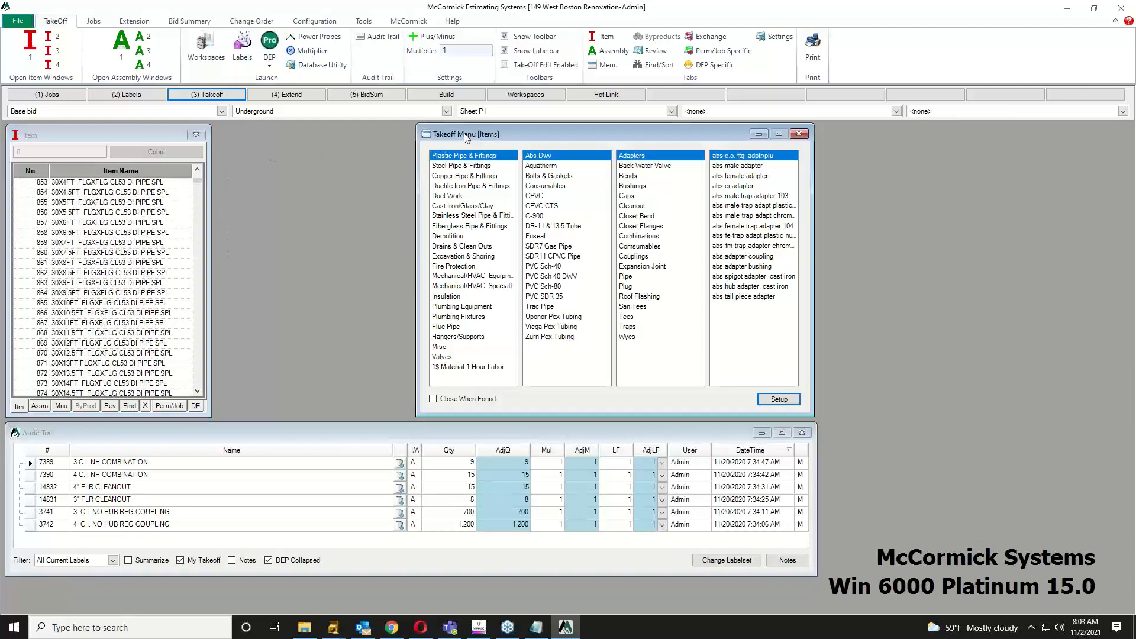
left_click(472, 177)
left_click(556, 206)
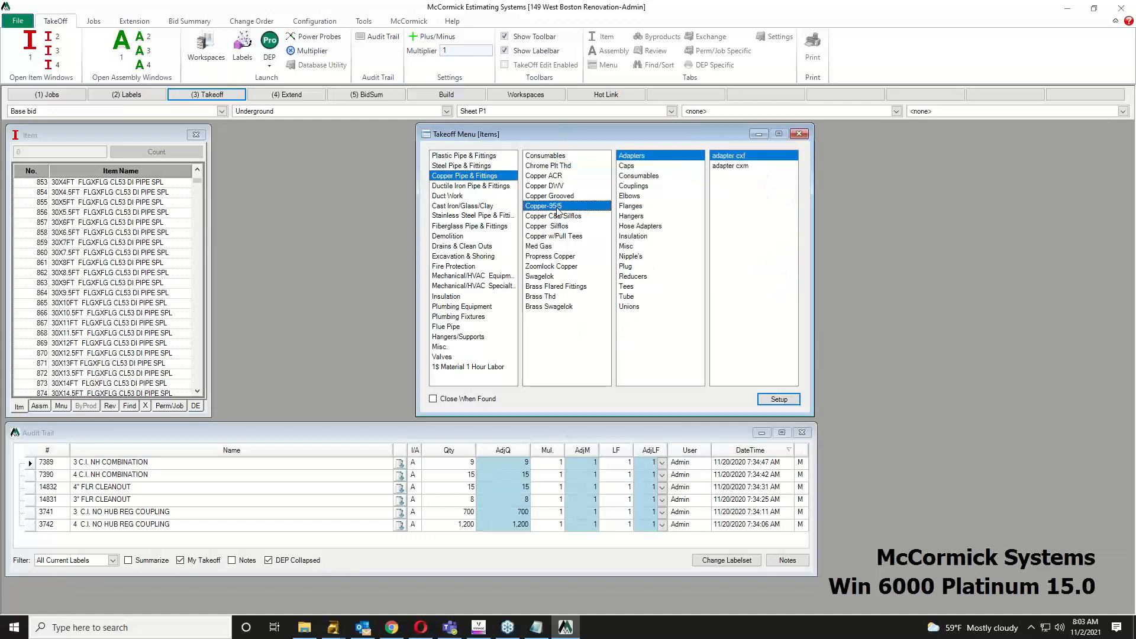
left_click(627, 297)
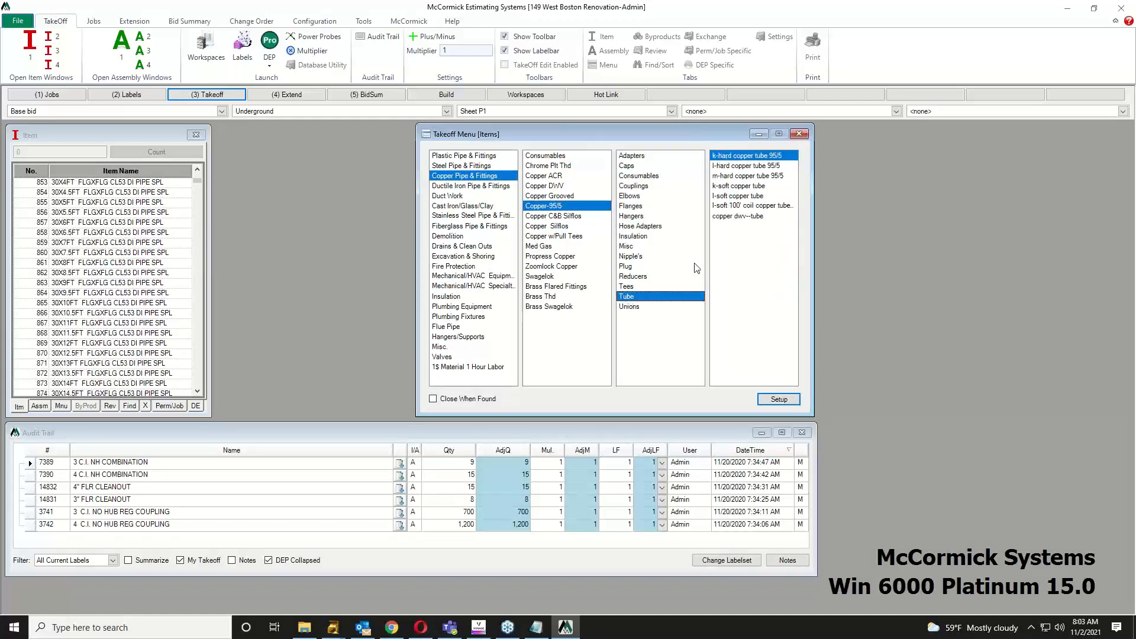
left_click(749, 168)
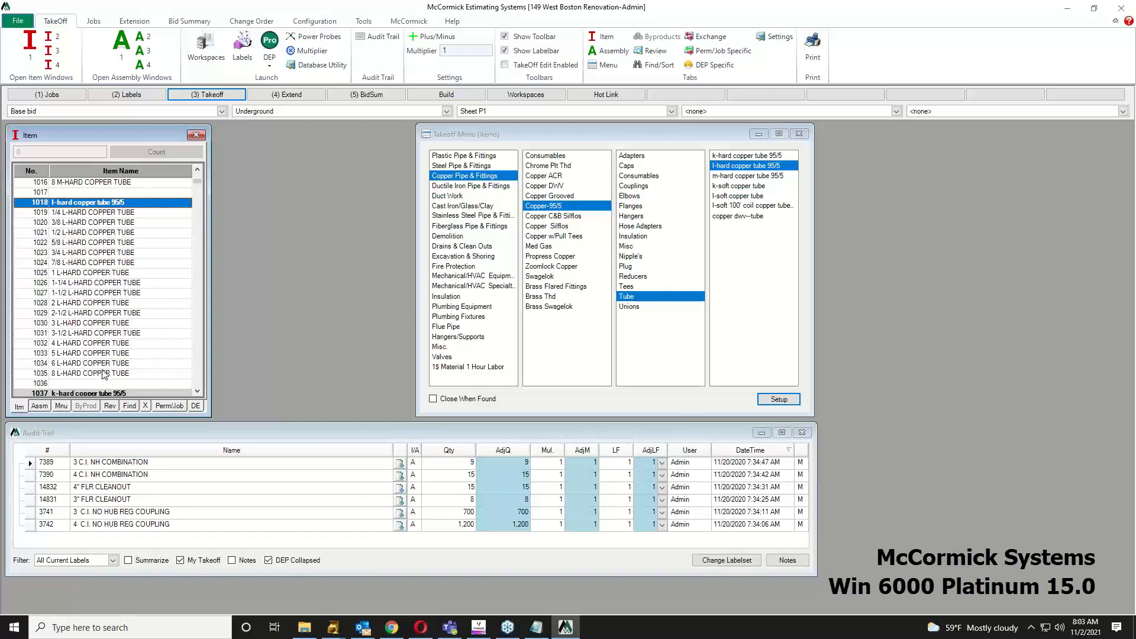
left_click(85, 273)
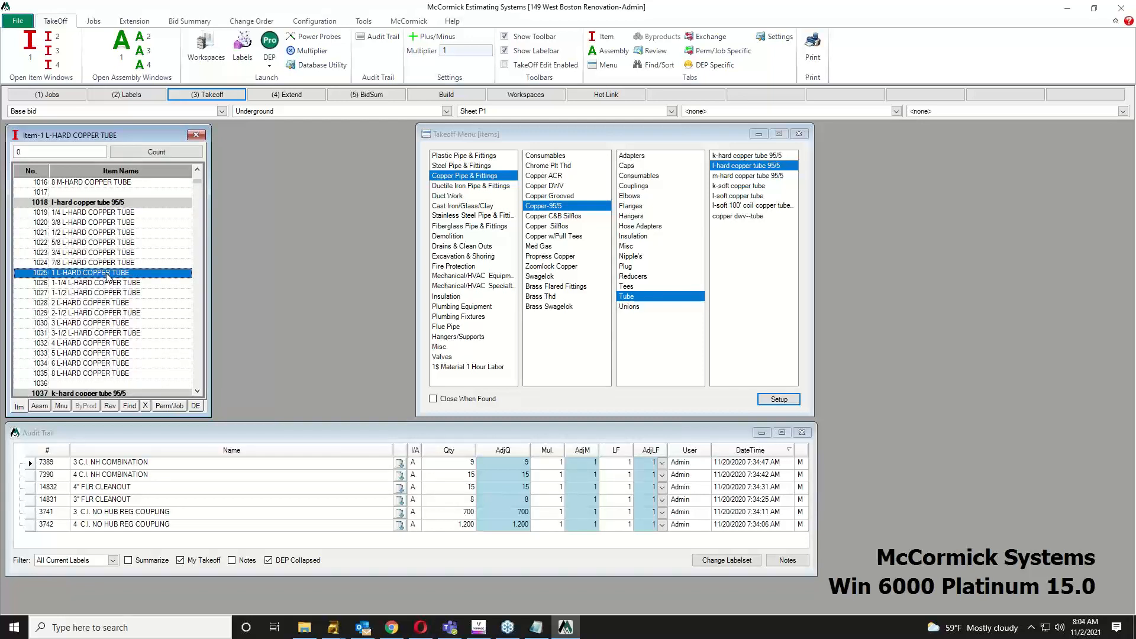
left_click(109, 406)
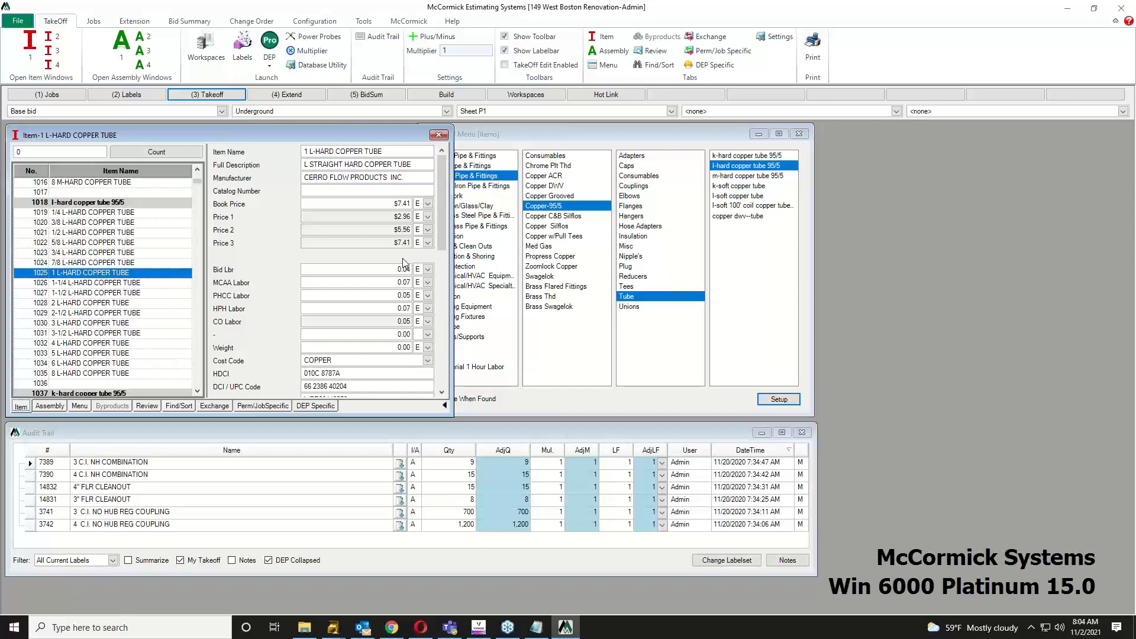
Step: Move the Takeoff Menu aside and return to the Assembly list
left_click_drag(593, 136, 636, 136)
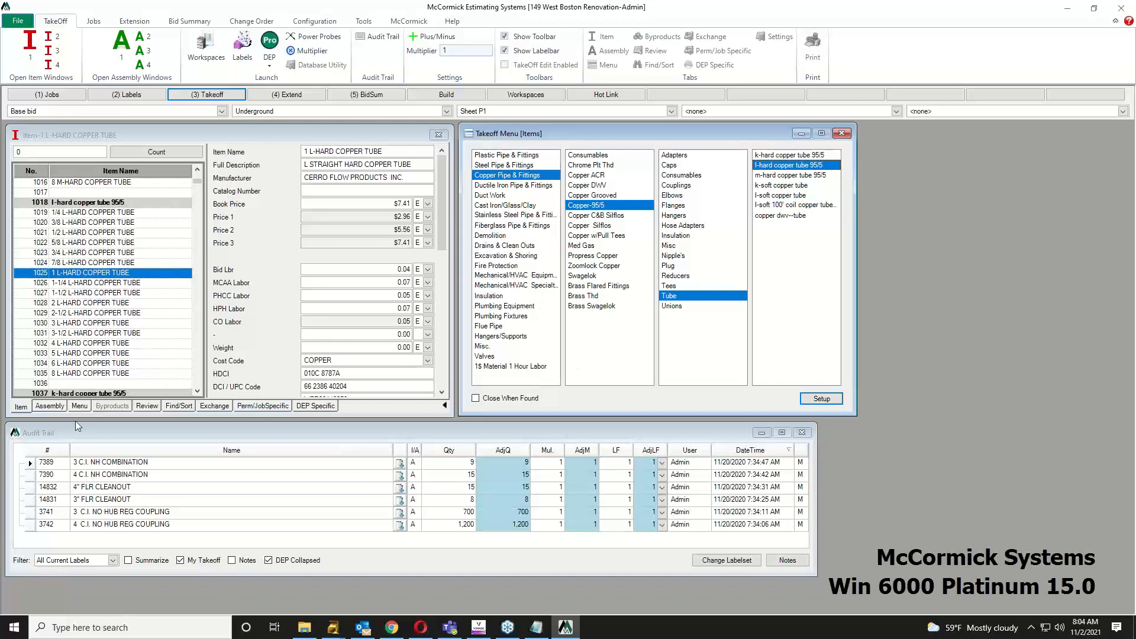
left_click(48, 406)
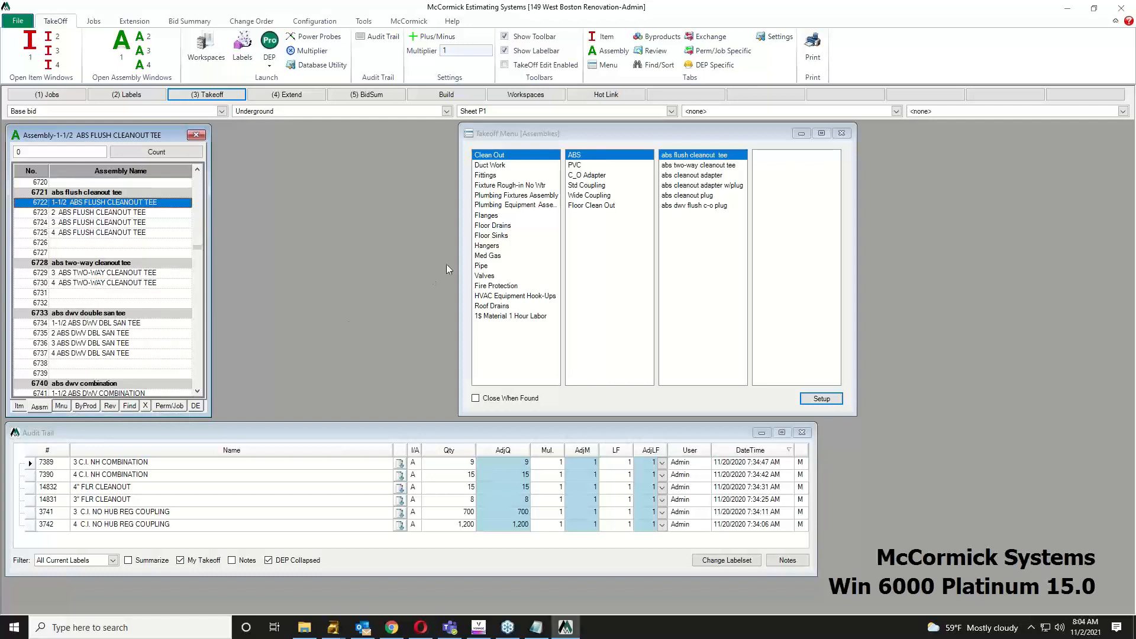
Step: Select assembly 1735, 1" Type L Copper 95/5 with no hangers, under Pipe > Copper, and view its byproducts
left_click(486, 267)
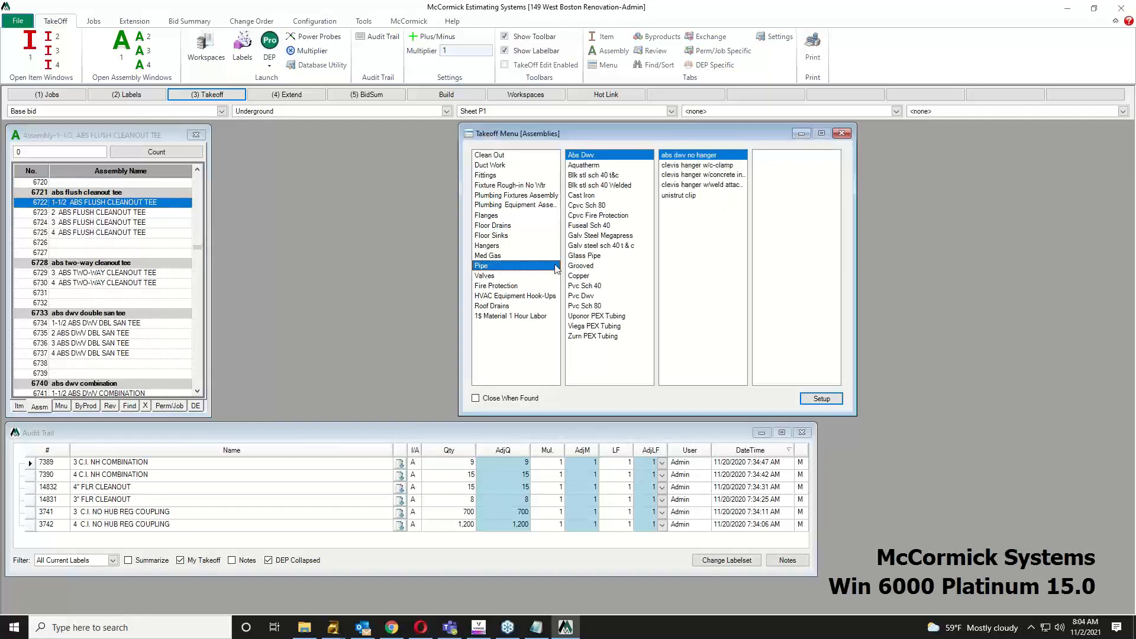
left_click(587, 276)
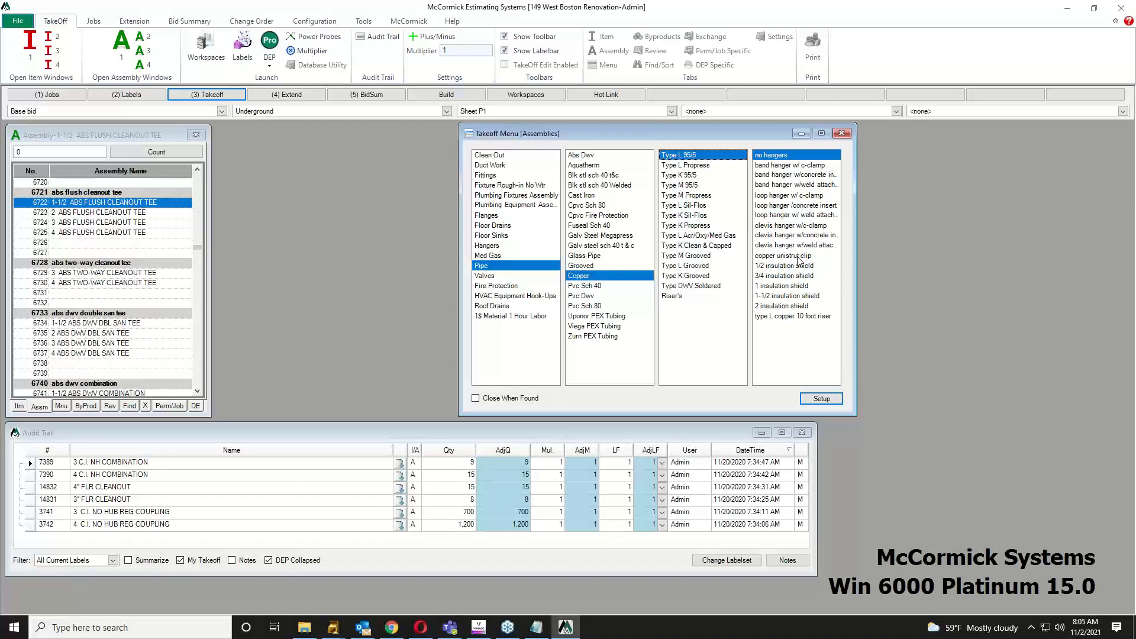
double_click(773, 157)
left_click(70, 254)
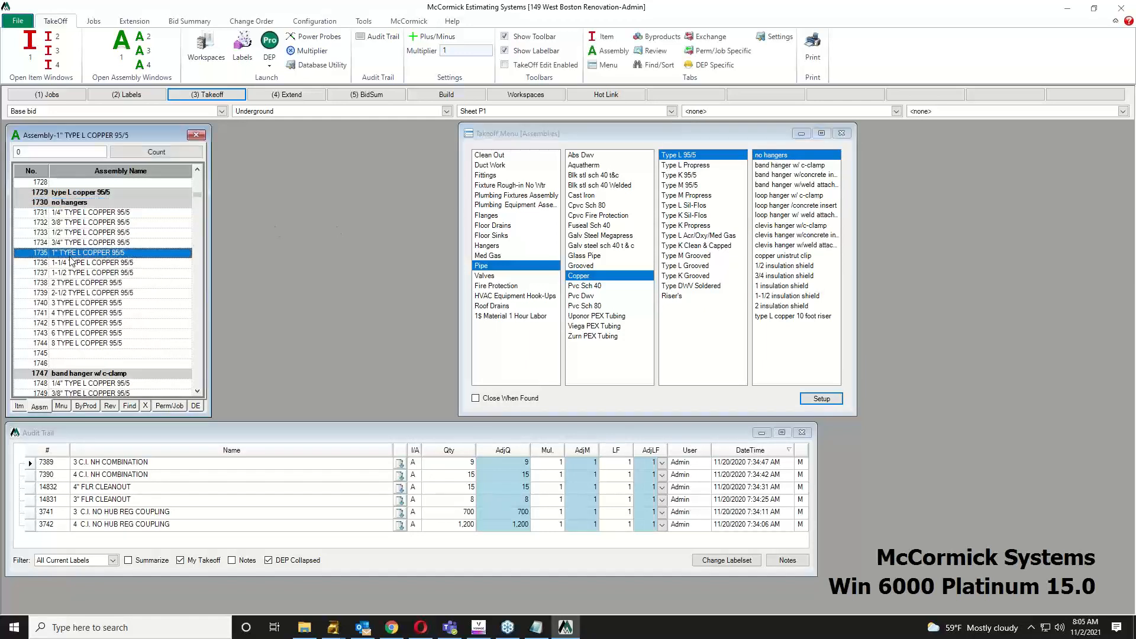
left_click(93, 407)
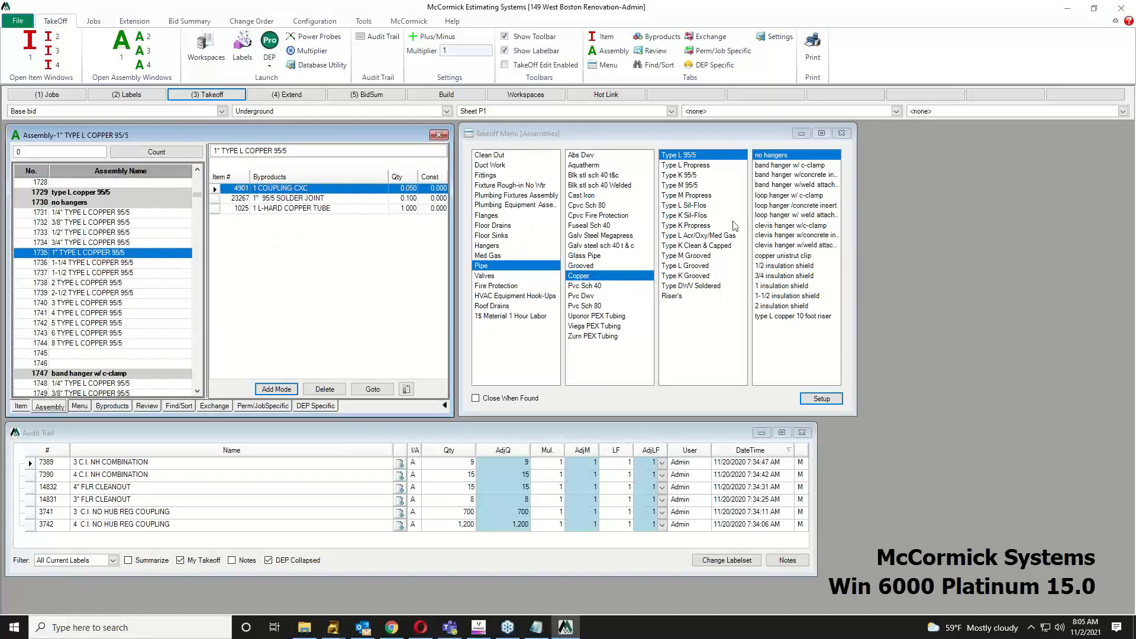
Step: Review the clevis-hanger 1" Type L copper byproducts, including the 3/8 washer, then list Water Closets assemblies
left_click(780, 227)
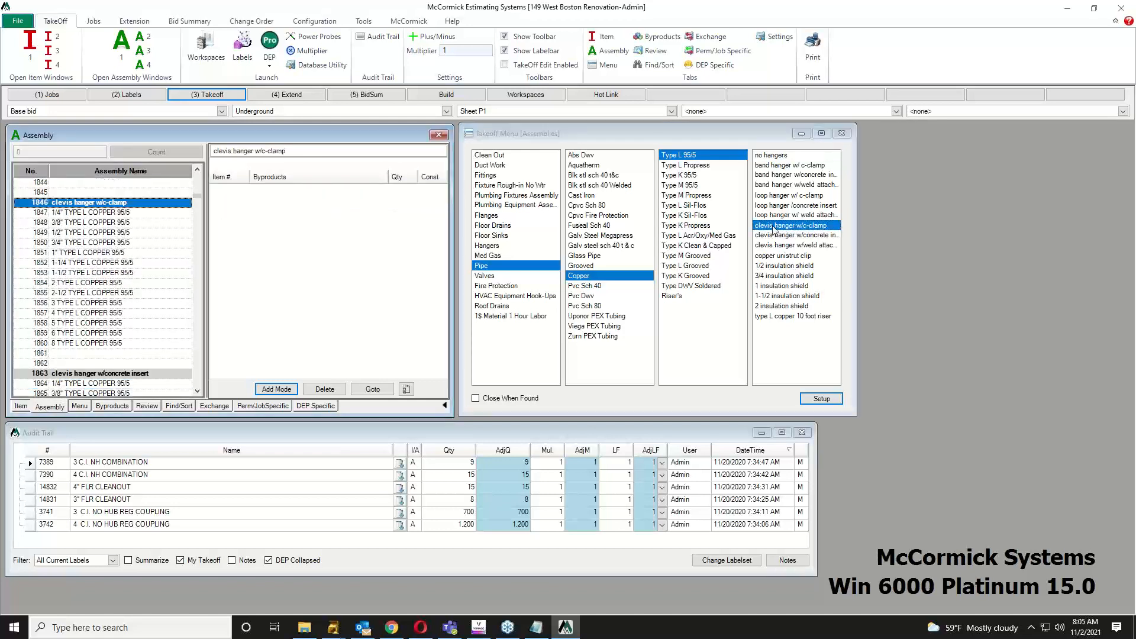
left_click(96, 253)
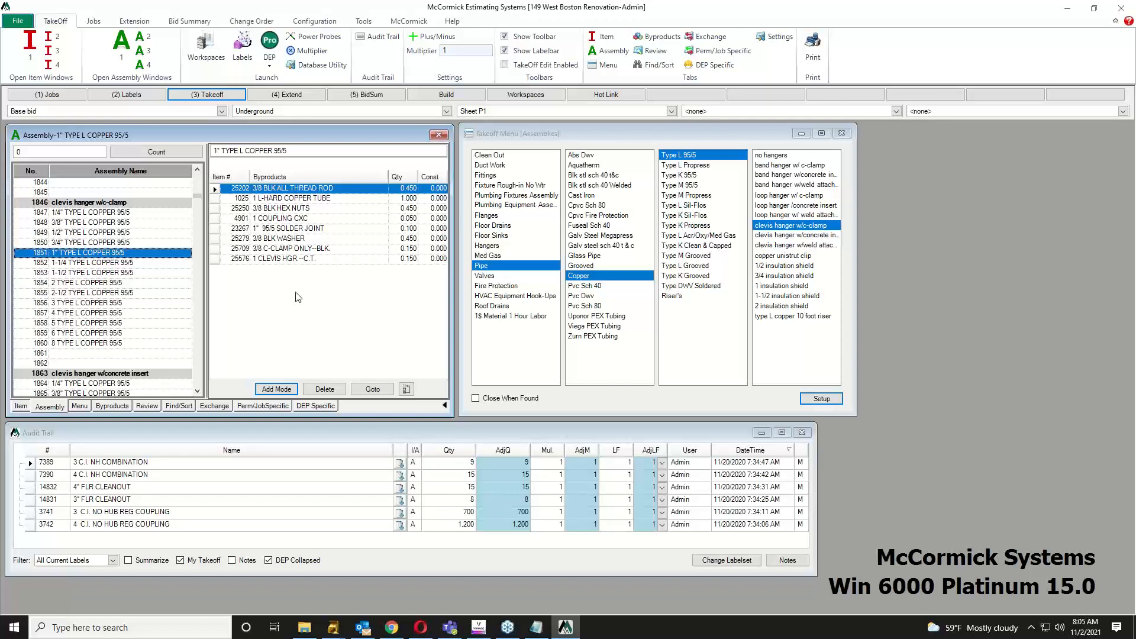
left_click(296, 239)
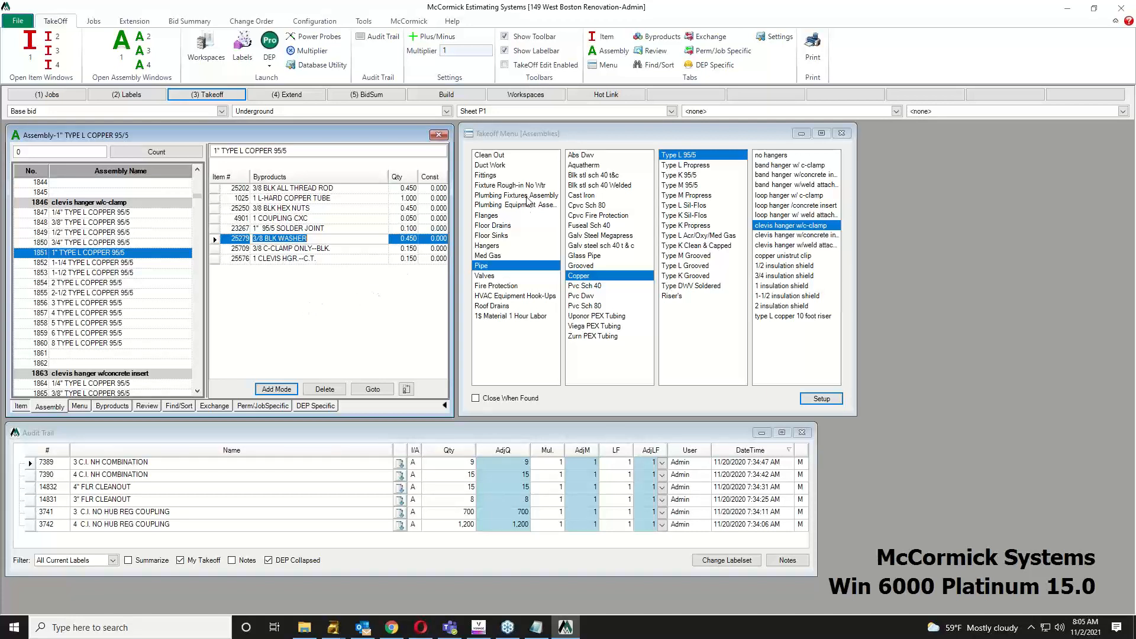
left_click(528, 198)
left_click(599, 217)
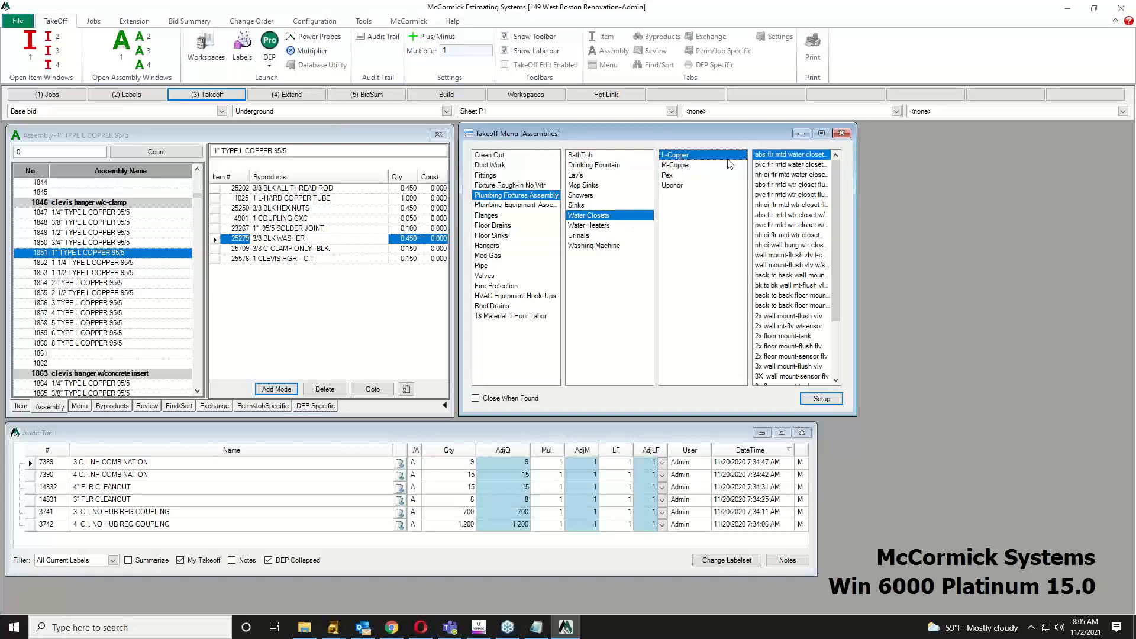
Step: Select the pvc flr mtd OPEN FRONT ELONG W/C PVC L-COP assembly and review byproducts like the wax bowl ring
left_click(769, 166)
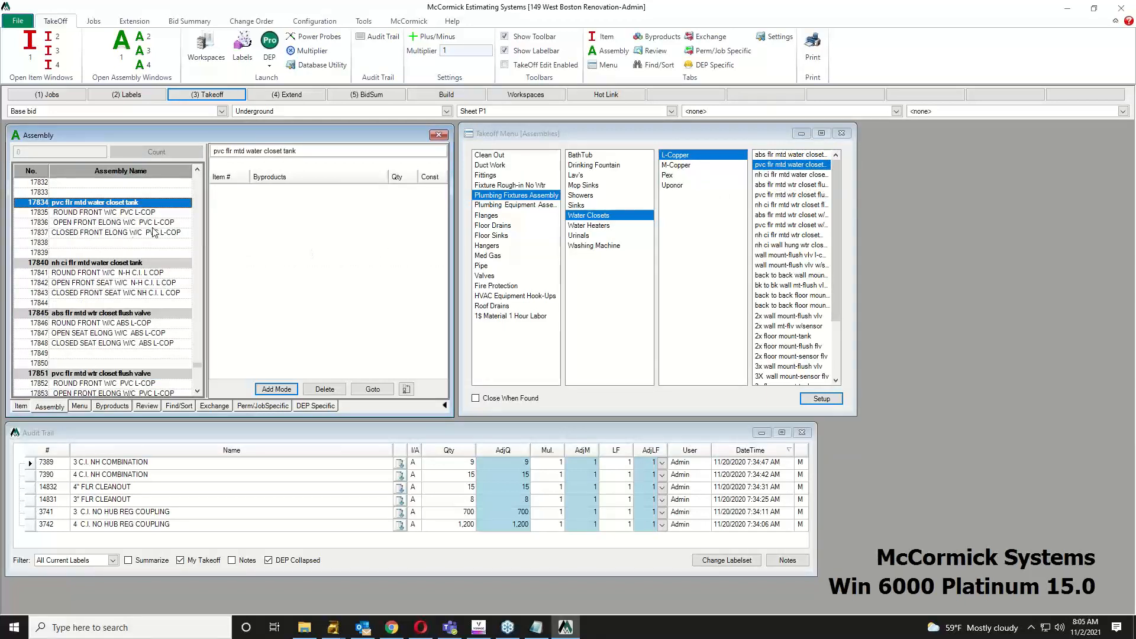
left_click(98, 224)
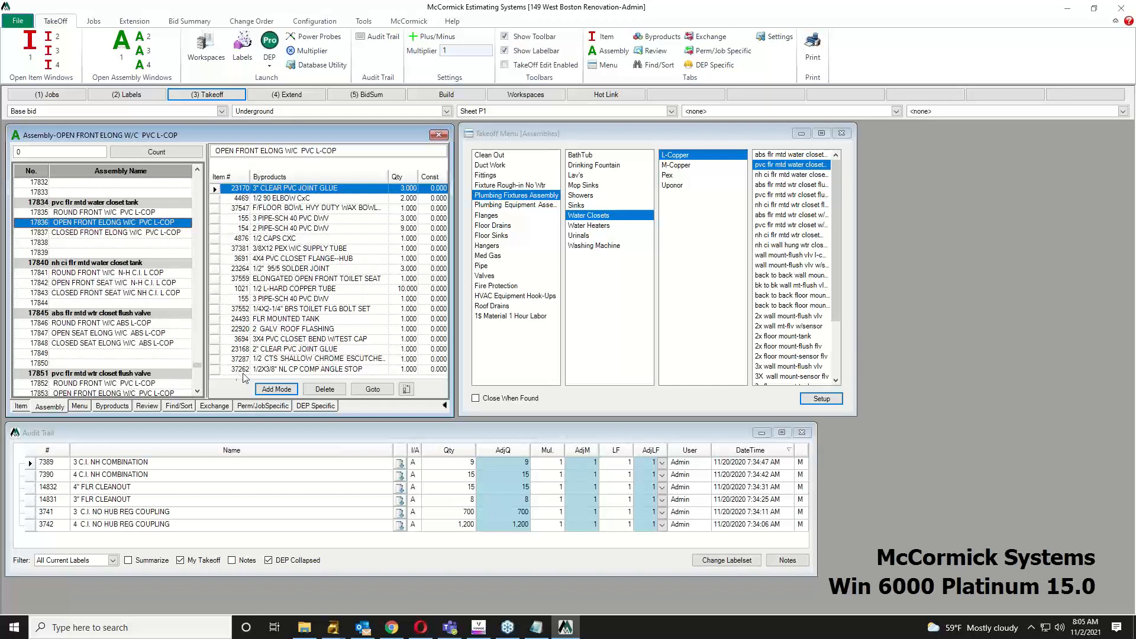
left_click(310, 208)
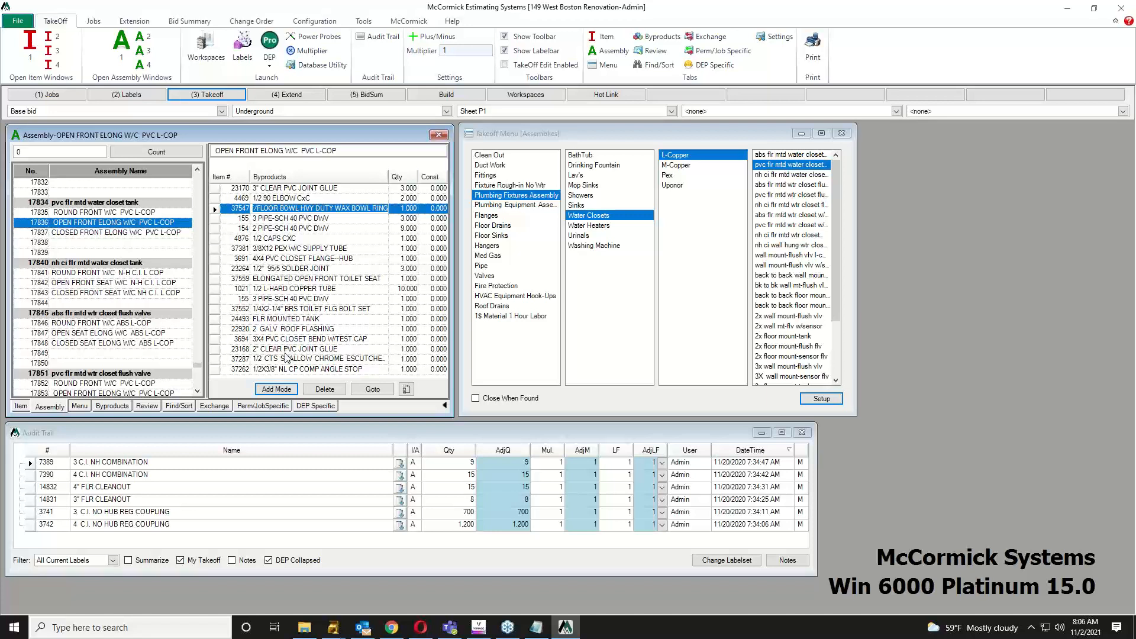
Step: Check the assembly's DEP Specific settings, keeping the Water Closet shape style
left_click(325, 407)
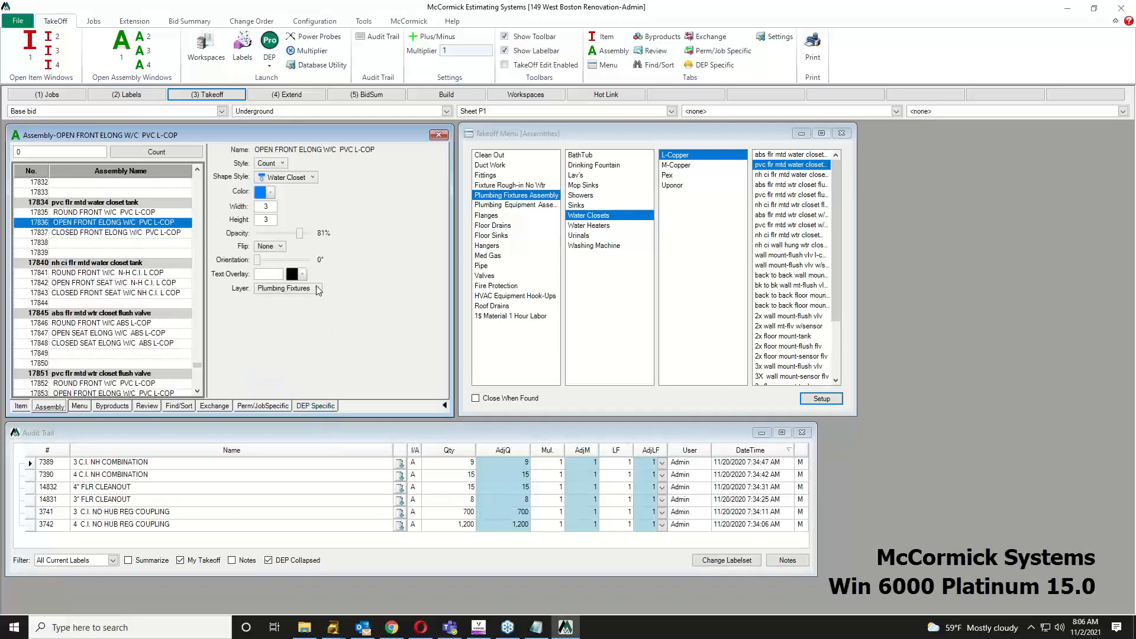
left_click(312, 178)
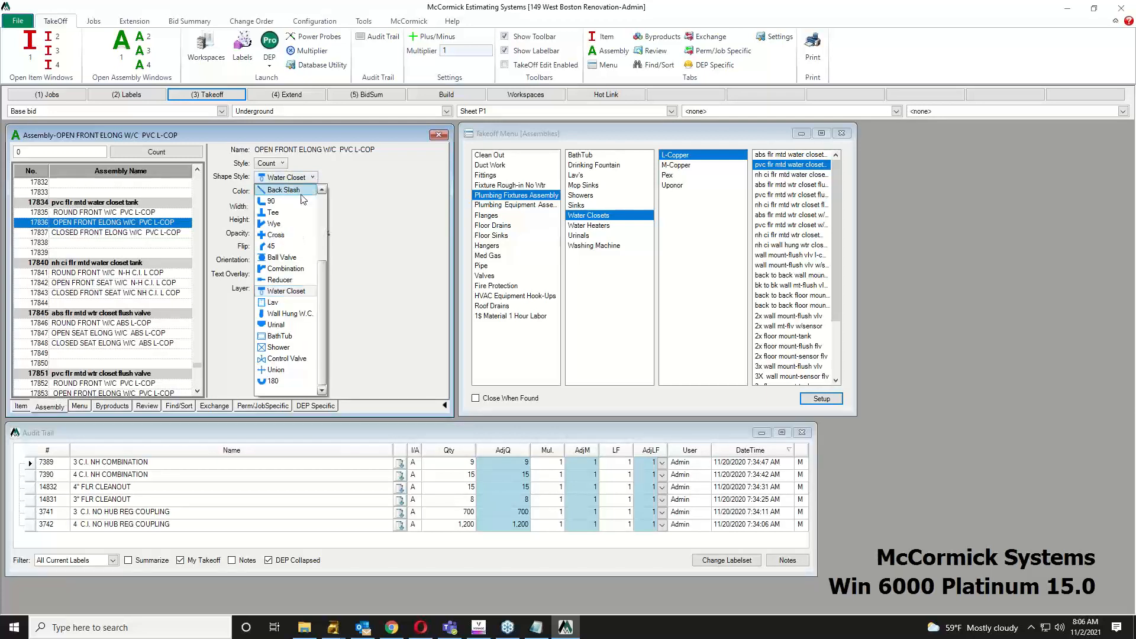
left_click(291, 292)
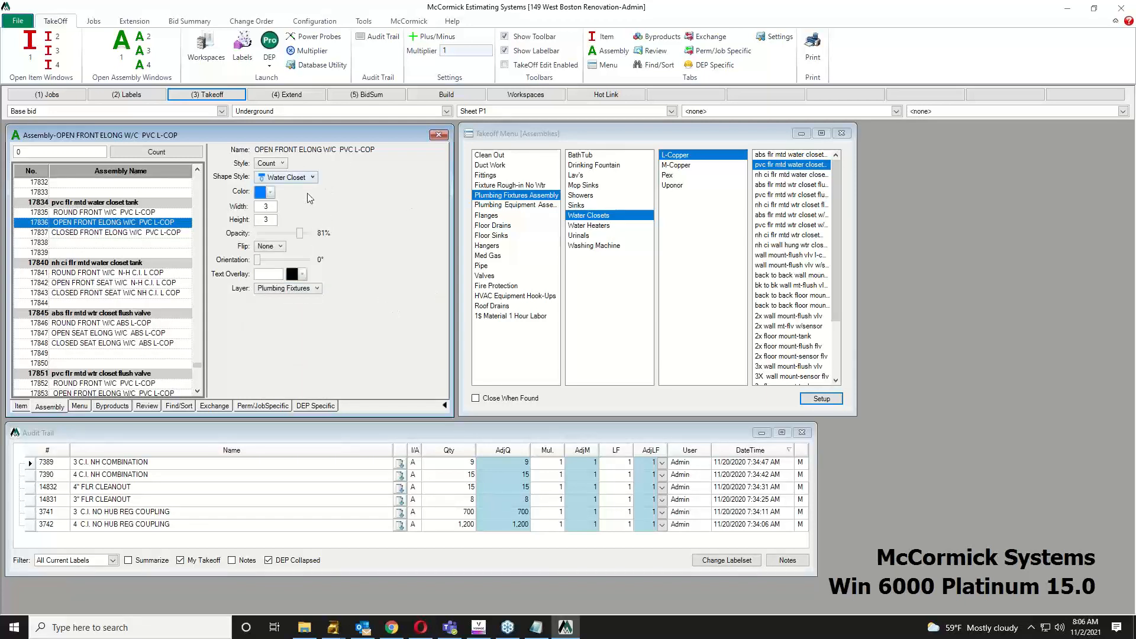
Step: Collapse the assembly properties, move the Takeoff Menu aside, and launch Design Estimating Pro
left_click(446, 403)
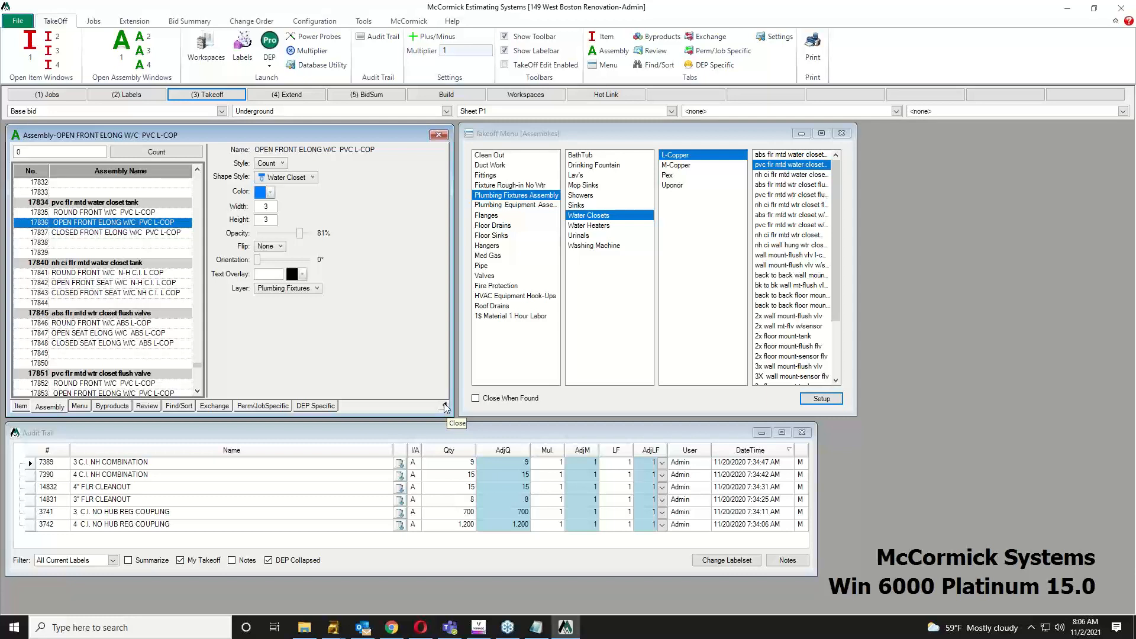
left_click_drag(607, 134, 566, 136)
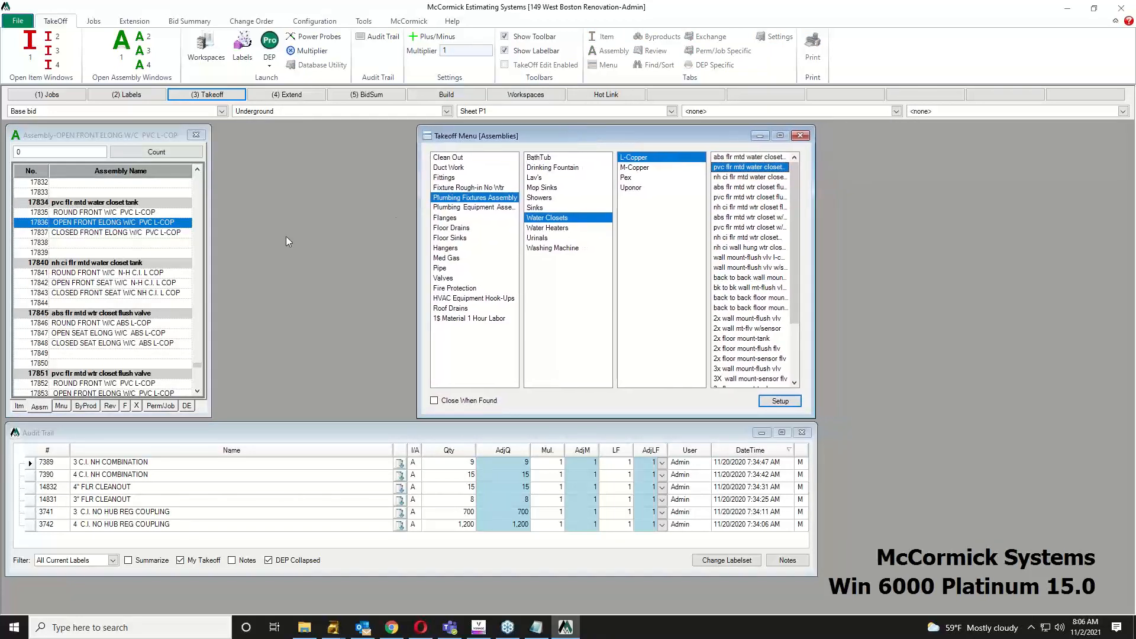
left_click(270, 48)
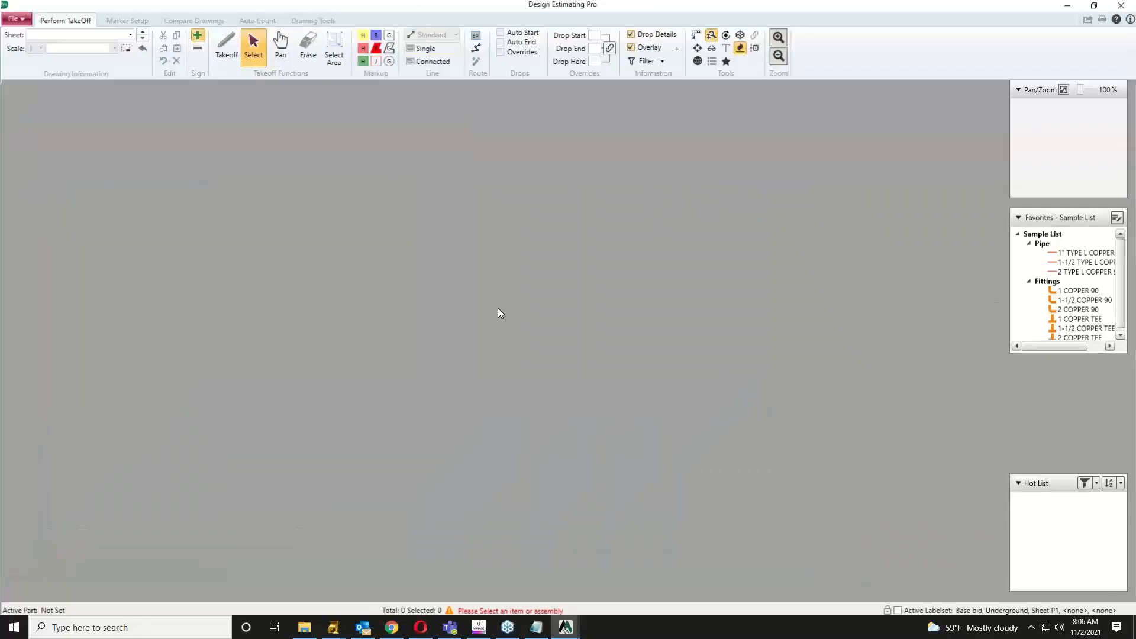
Step: Load sheet P-201-2, zoom to the south plan title and scale bar, and leave rotation unchanged
left_click(129, 35)
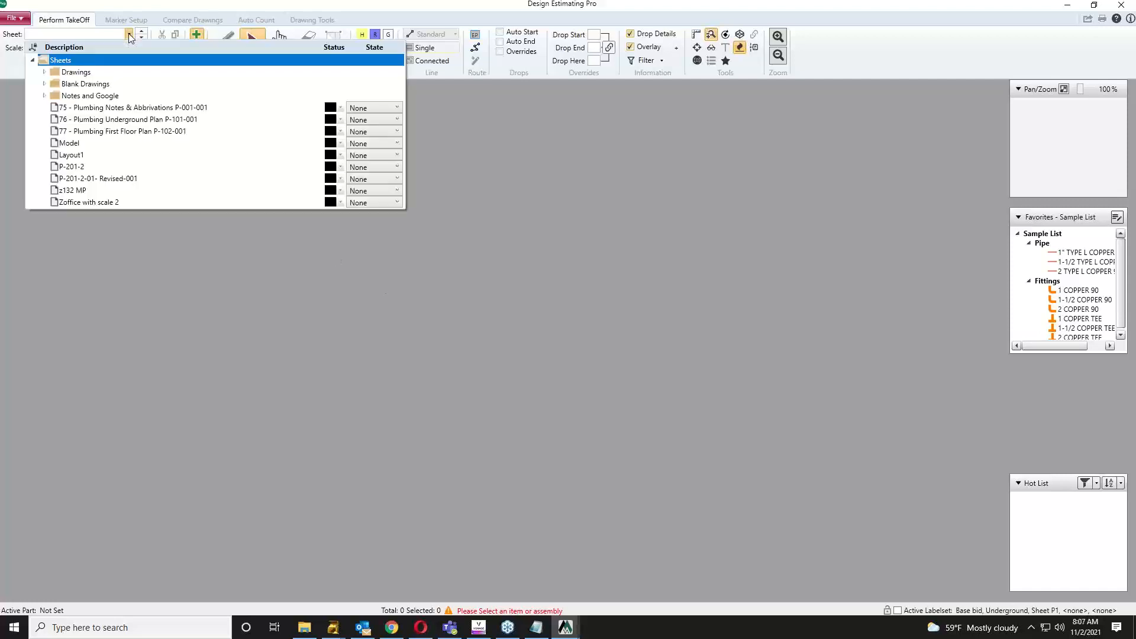
left_click(74, 168)
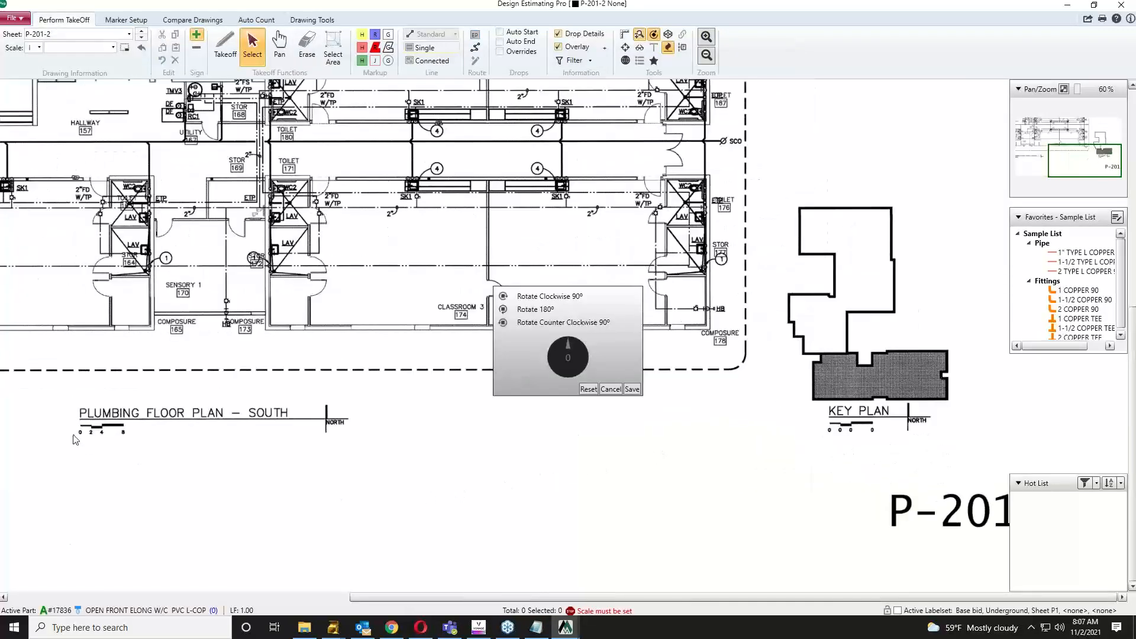
scroll(77, 438, "up", 3)
mouse_move(82, 441)
left_mouse_down()
mouse_move(399, 254)
mouse_move(496, 256)
left_mouse_up()
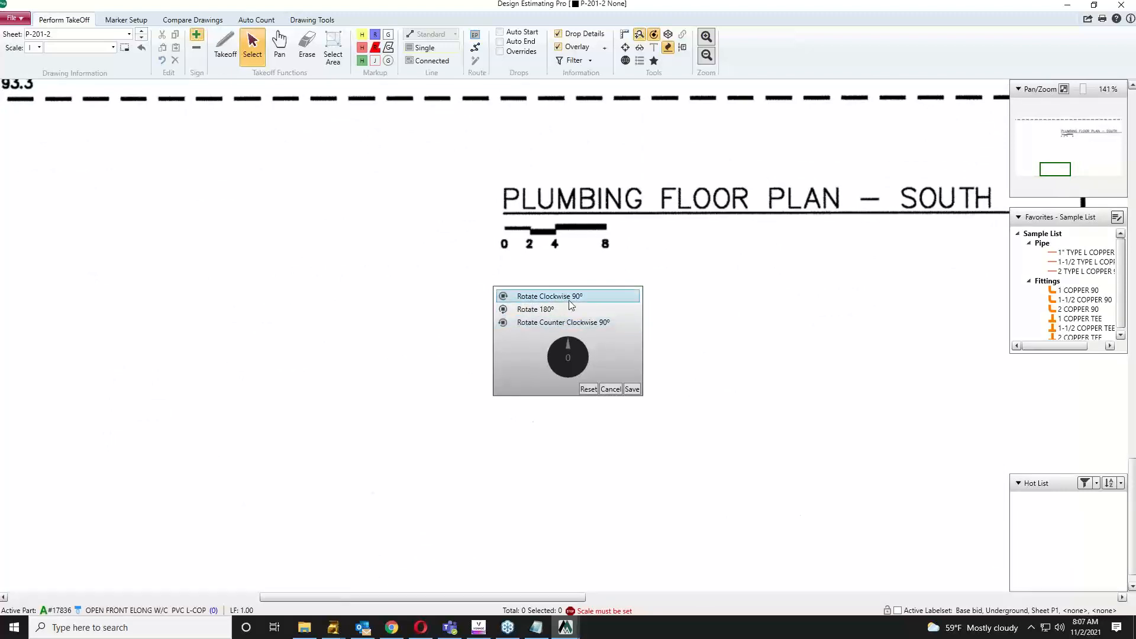
left_click(612, 389)
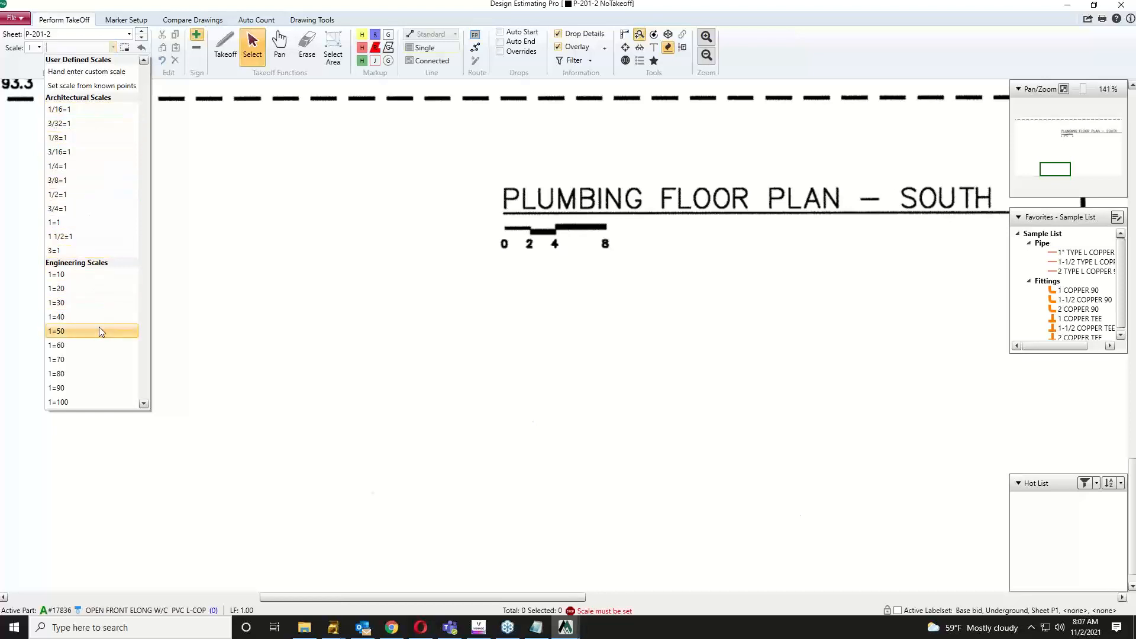
Step: Switch to Imperial units and calibrate P-201-2 from the scale bar's 0–8 span, giving 1=13.191
left_click(39, 48)
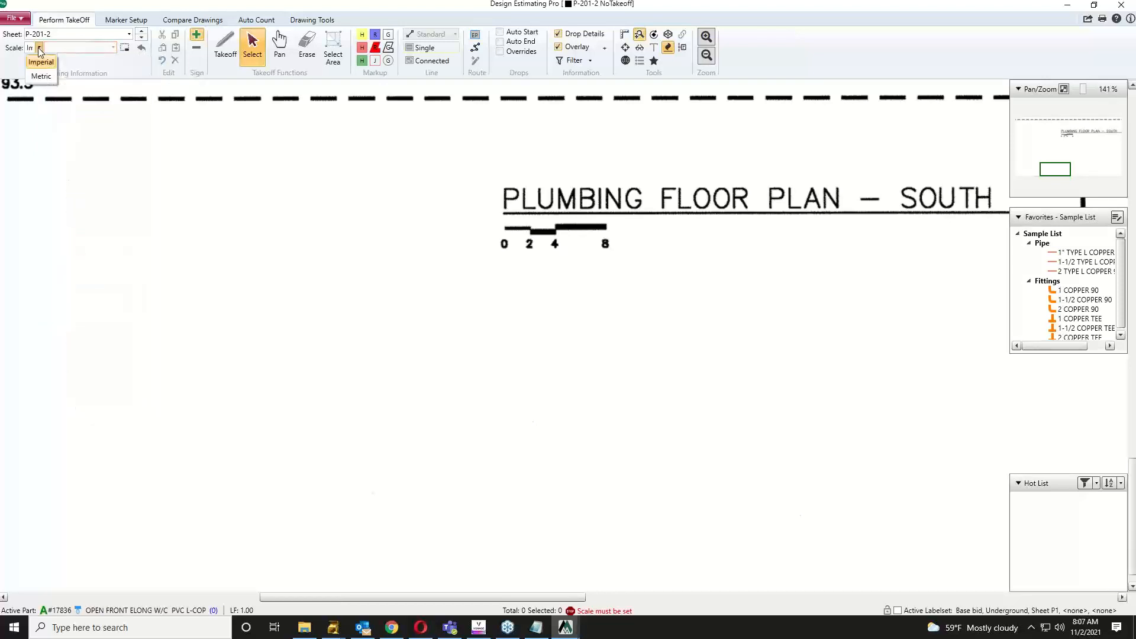
left_click(40, 61)
left_click(113, 48)
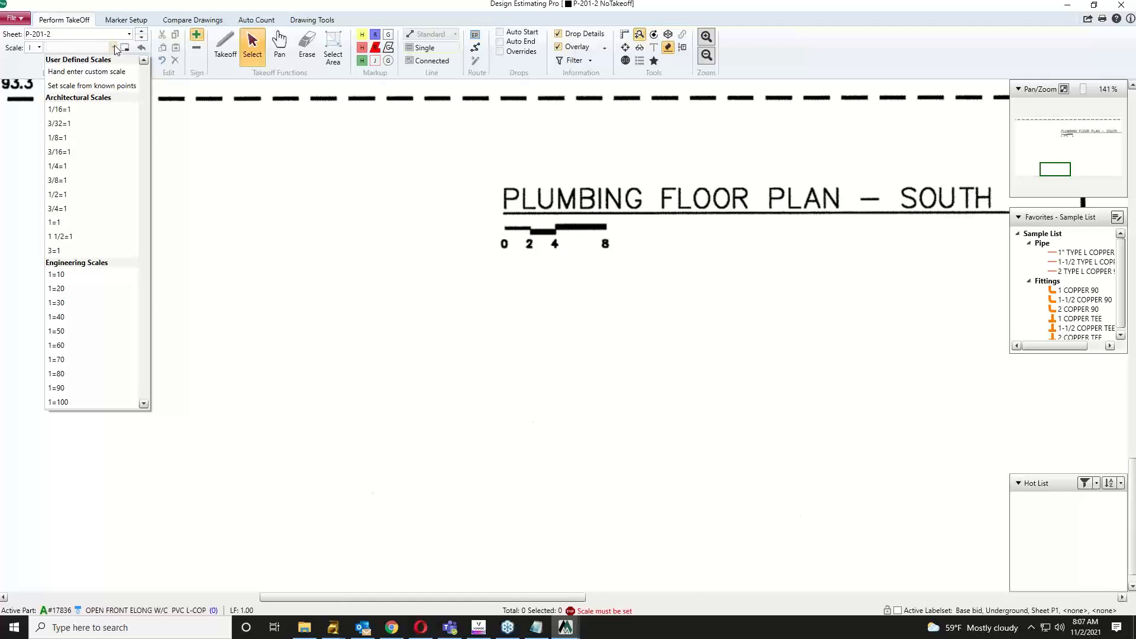
left_click(111, 87)
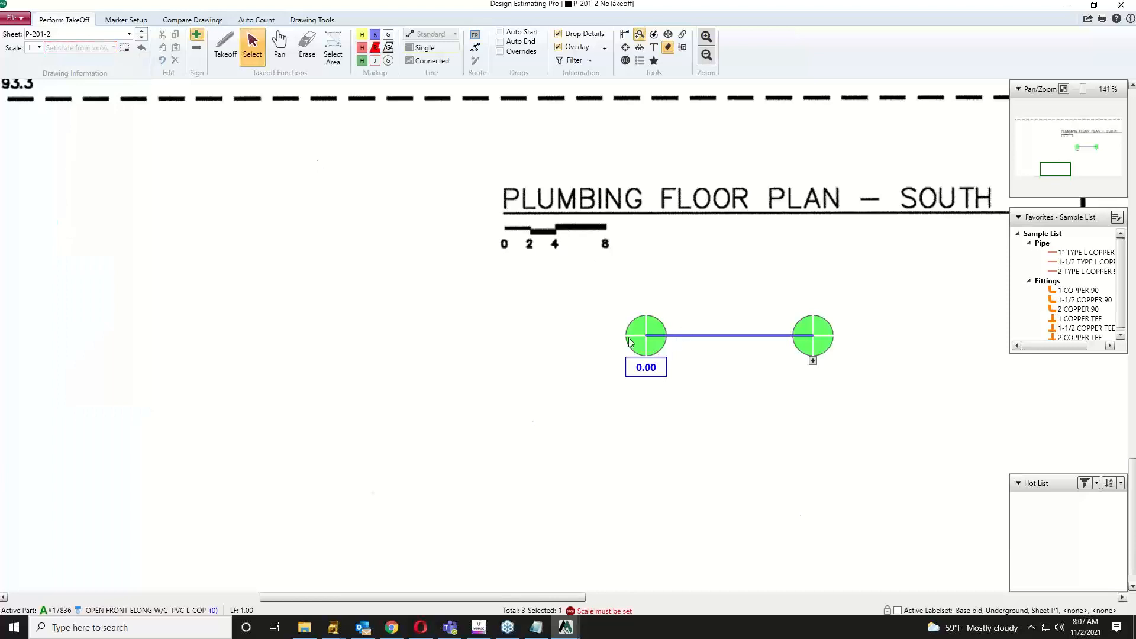
left_click_drag(648, 349, 506, 248)
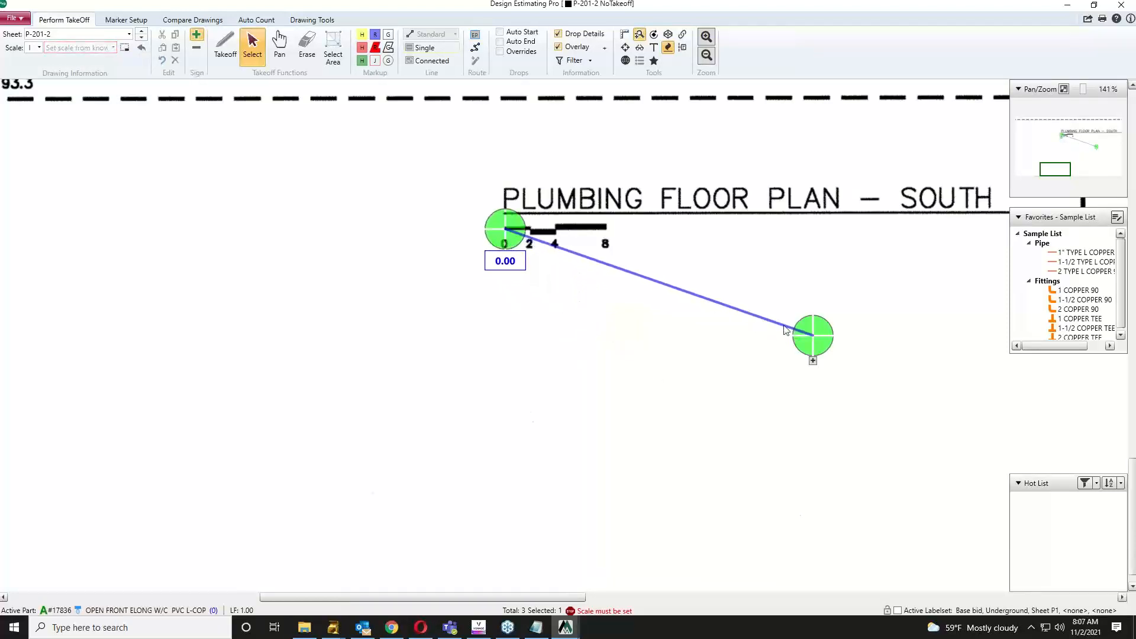
left_click_drag(799, 341, 591, 232)
left_click_drag(513, 261, 496, 265)
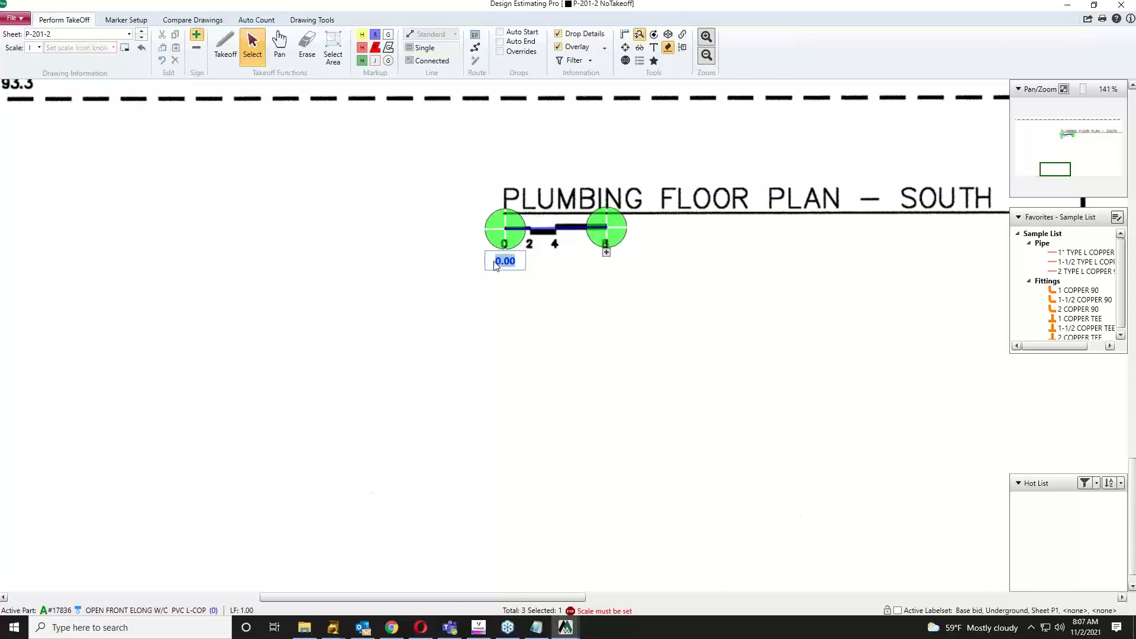
type("8.0")
key("Return")
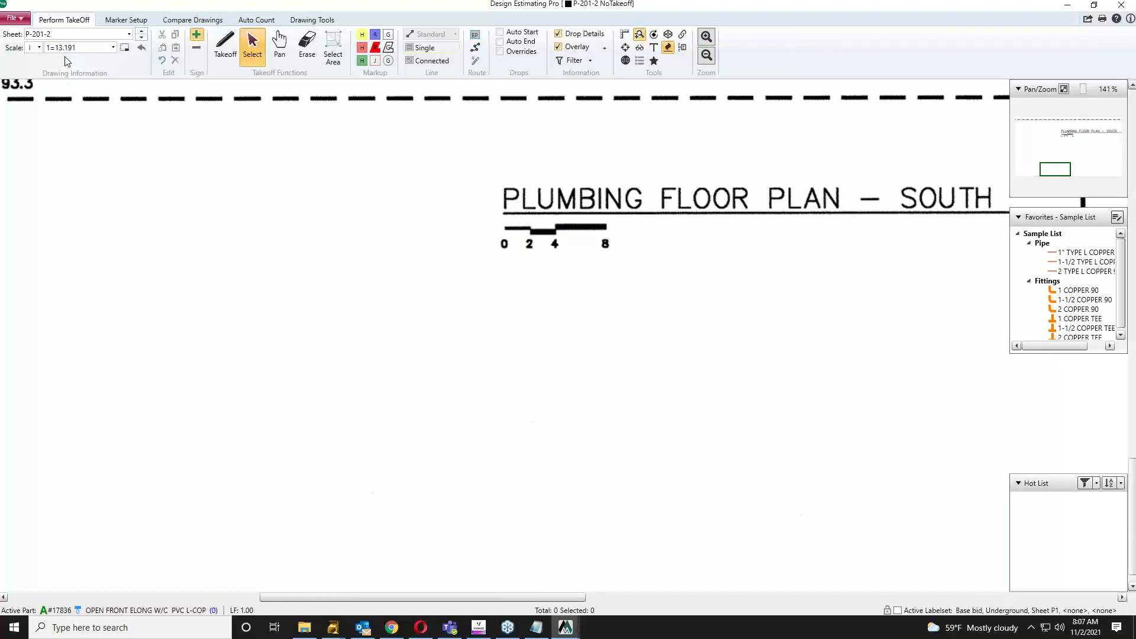
scroll(631, 246, "down", 3)
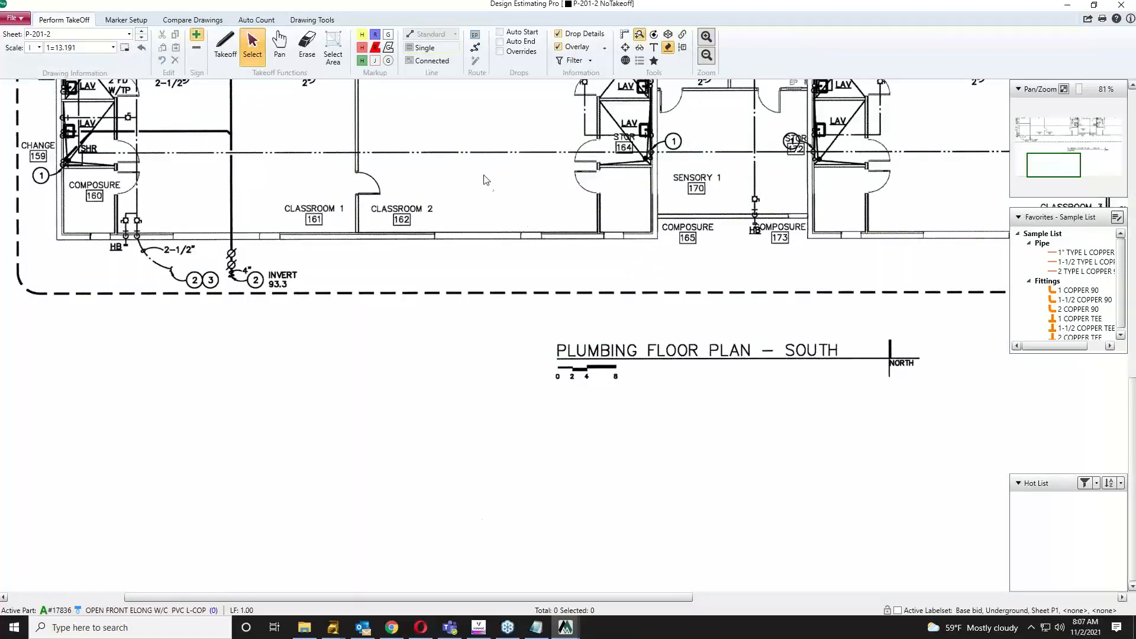
Step: Pan the plan's rooms into view, then set Design Estimating Pro aside to return to McCormick
mouse_move(501, 235)
left_mouse_down()
mouse_move(519, 308)
mouse_move(591, 441)
left_mouse_up()
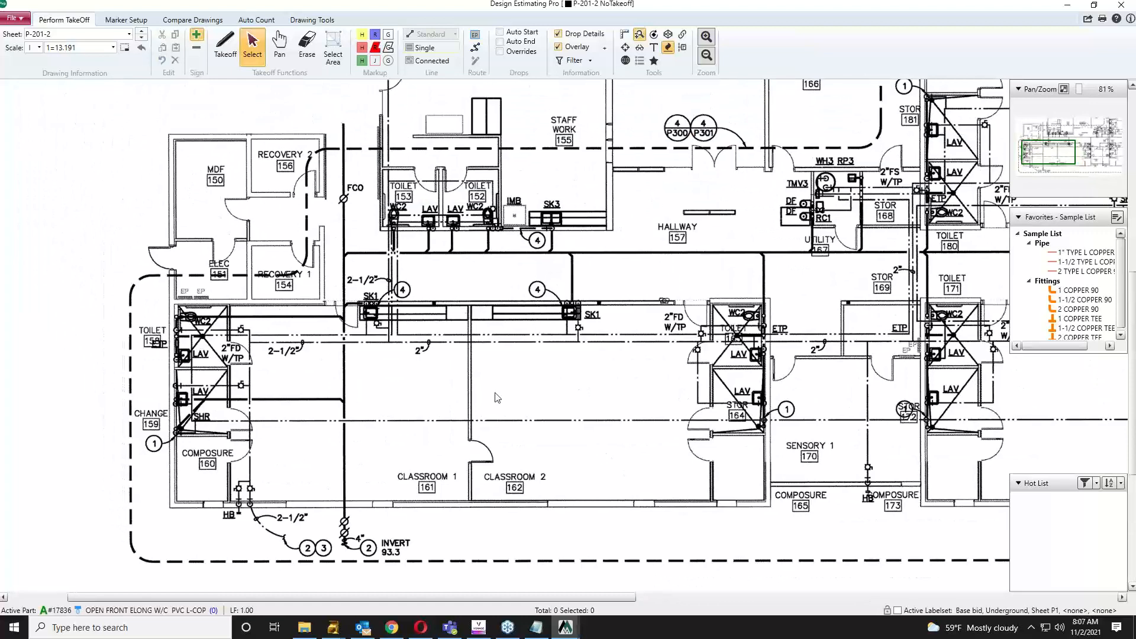
scroll(391, 366, "up", 1)
scroll(414, 374, "up", 1)
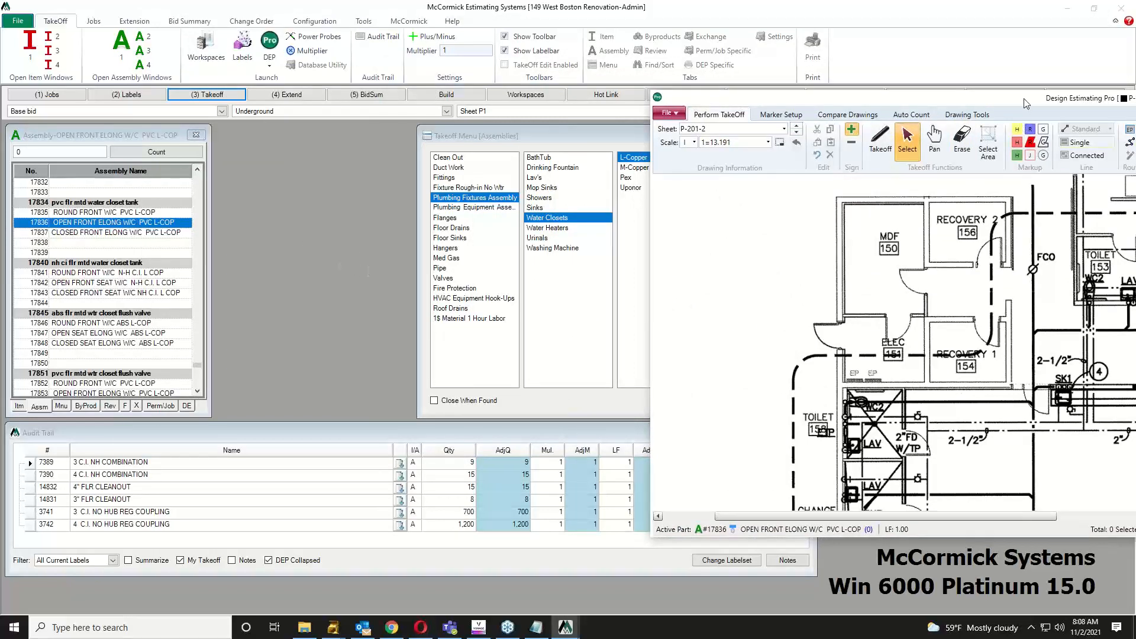
left_click_drag(1026, 103, 521, 96)
double_click(485, 98)
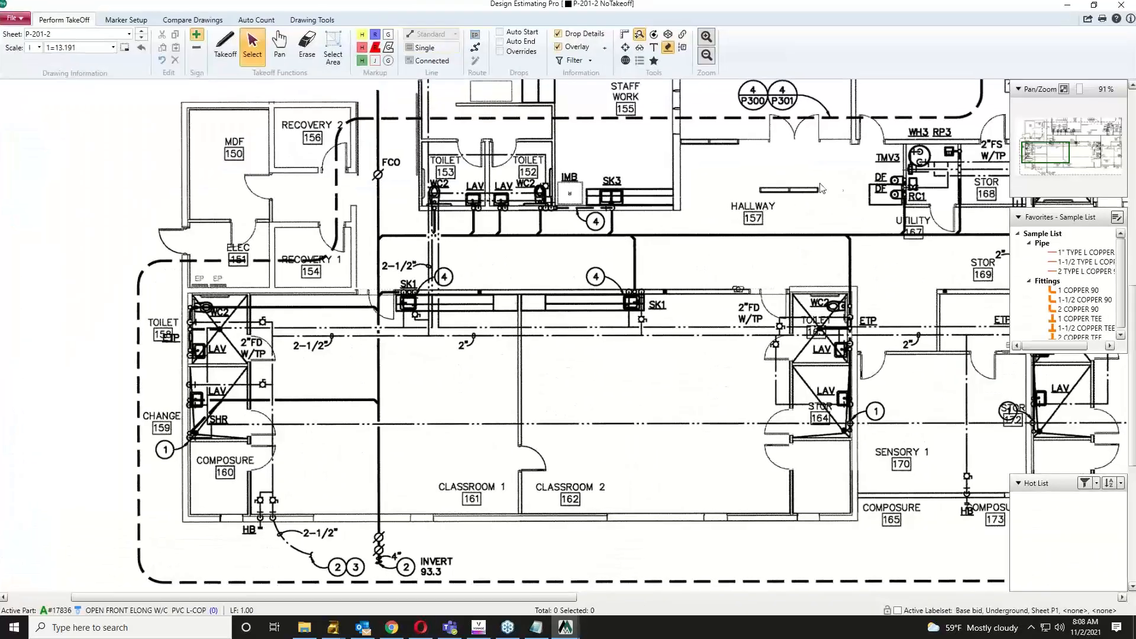
left_click(1068, 8)
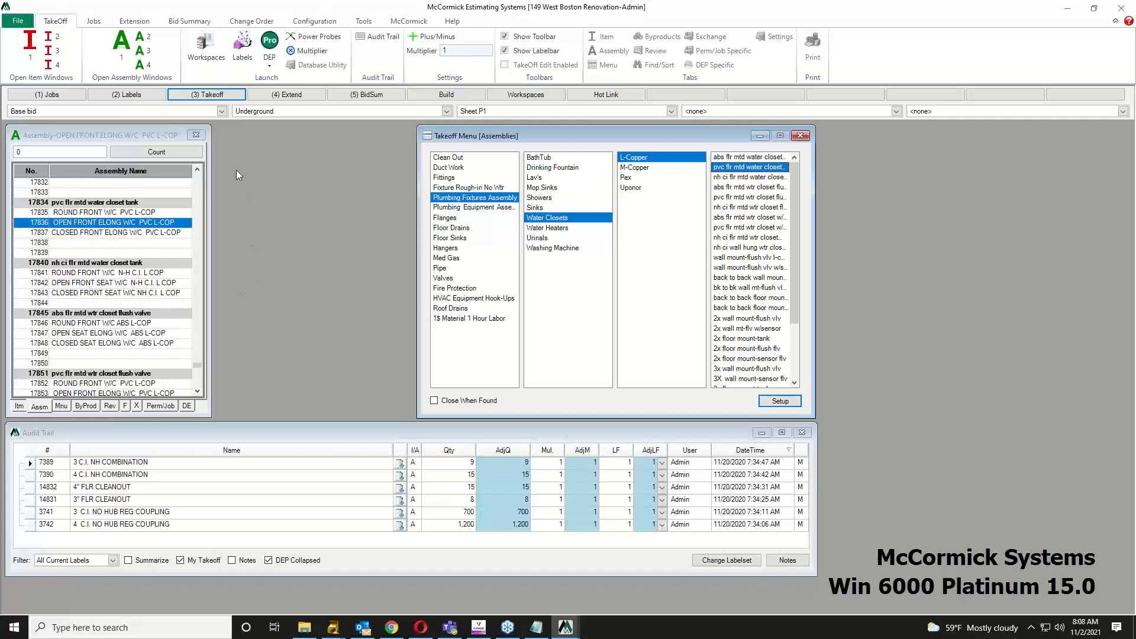
Step: Review the Base bid, Underground and Sheet P1 labels and the first audit trail entry
left_click(14, 110)
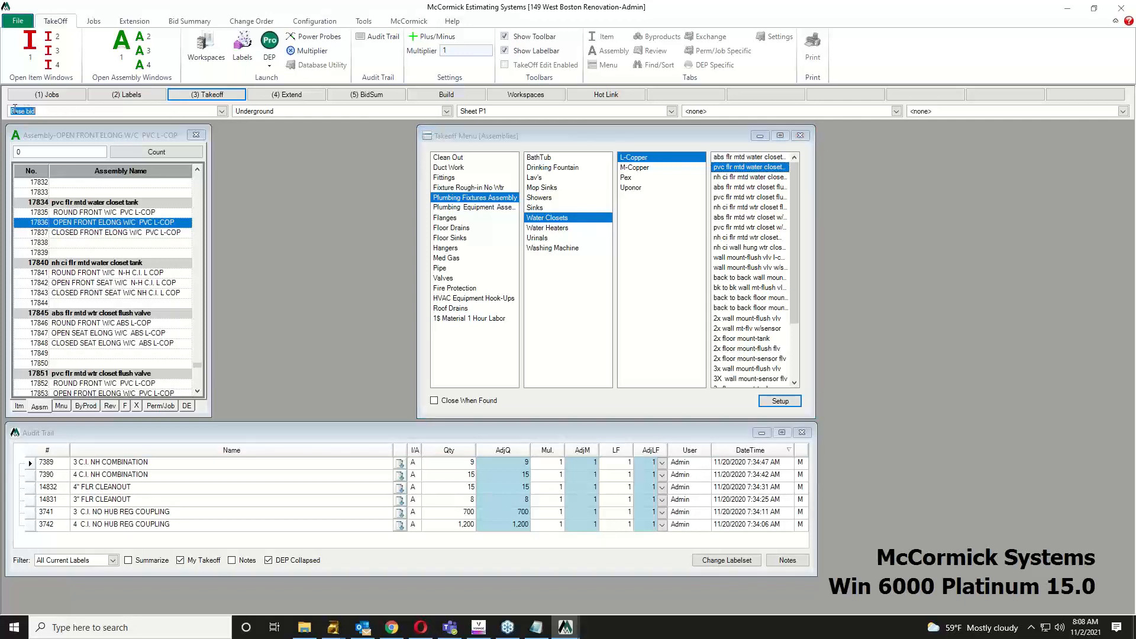
left_click(236, 111)
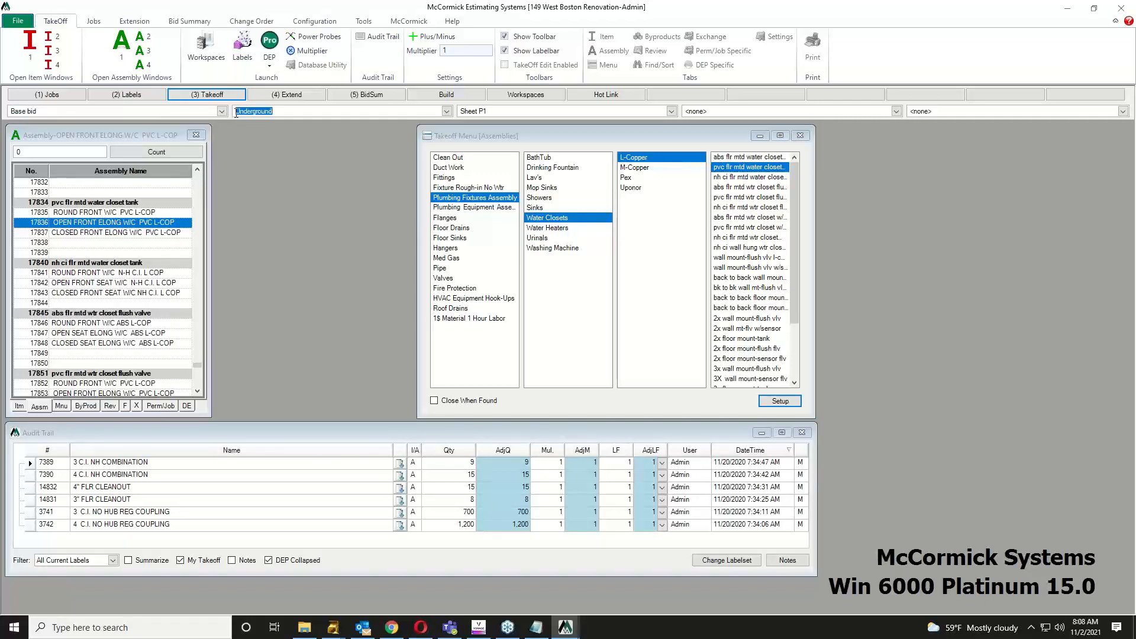
left_click(481, 111)
left_click(310, 432)
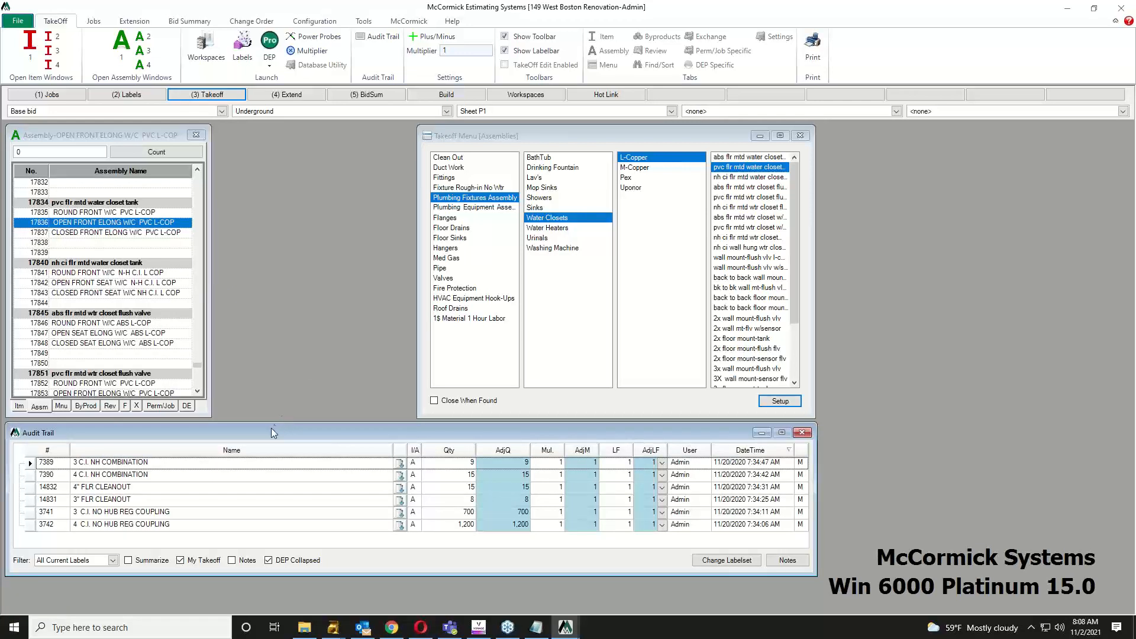
left_click(126, 462)
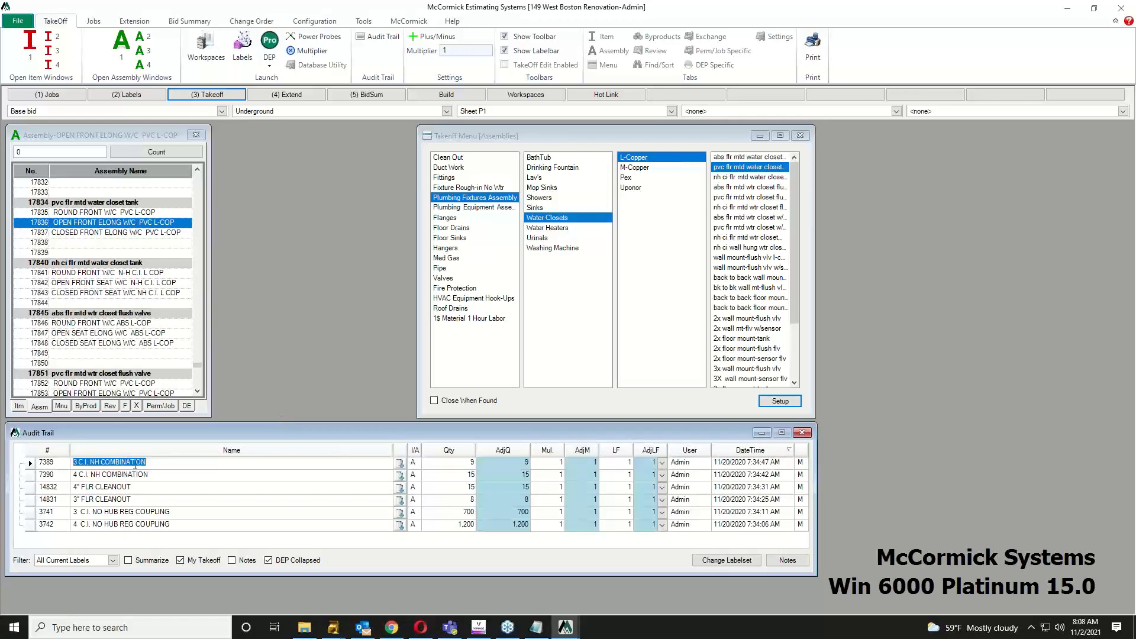
left_click(463, 464)
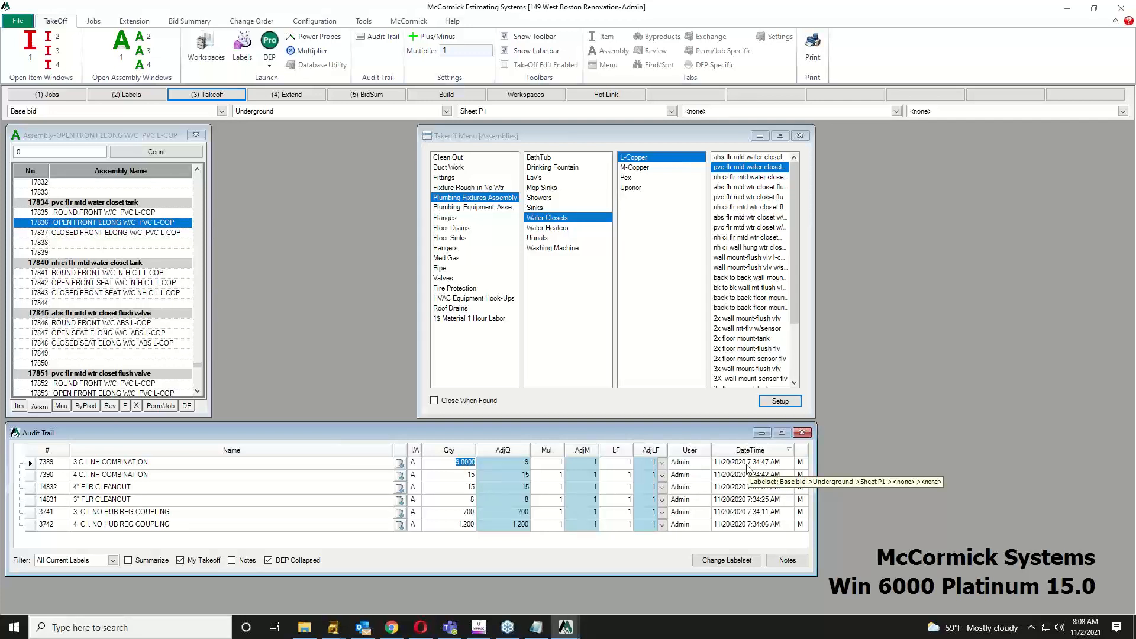
Step: Set the level to Floor 2 and the sheet to Sheet P4
left_click(448, 112)
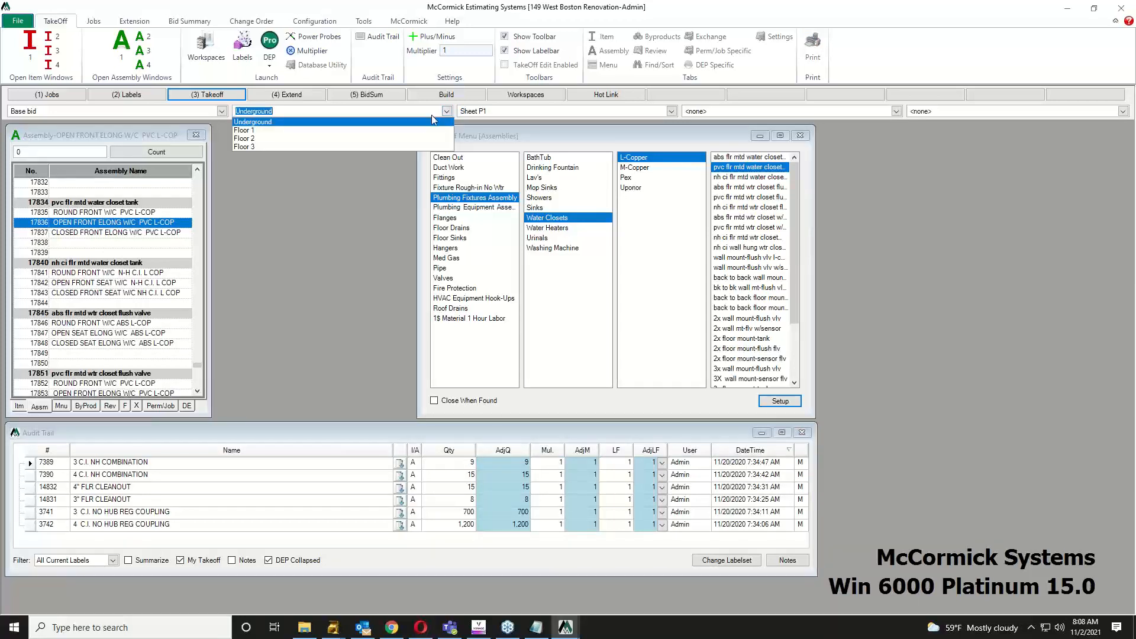
left_click(407, 138)
left_click(671, 111)
left_click(538, 146)
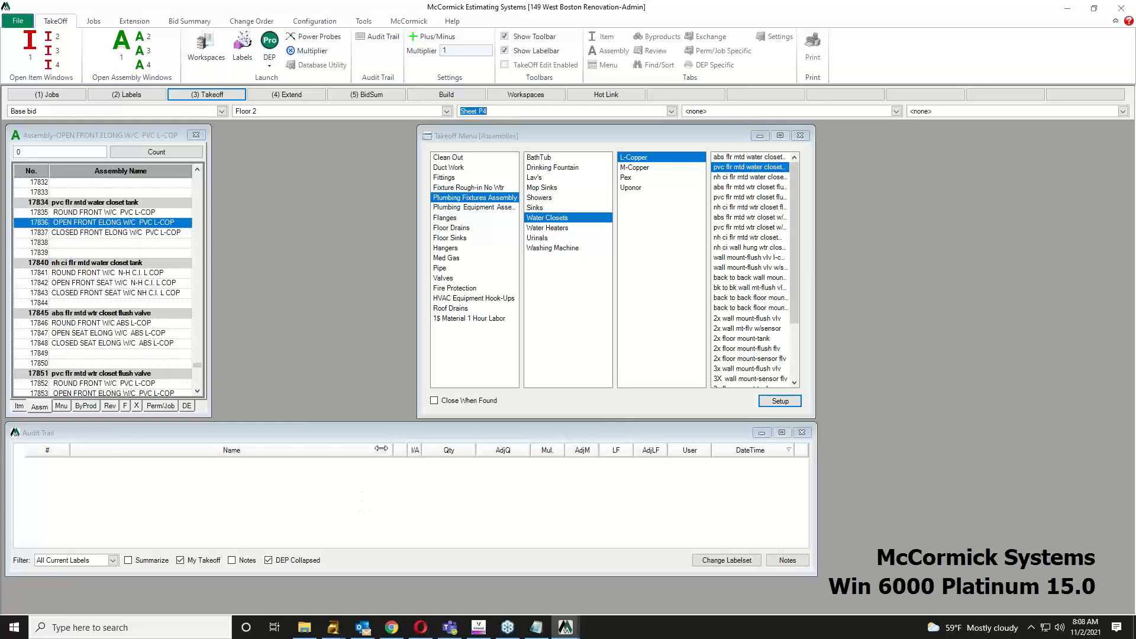
Step: Select the 4 C.I. NO HUB REG COUPLING assembly under Pipe > Cast Iron > no hanger
left_click(439, 270)
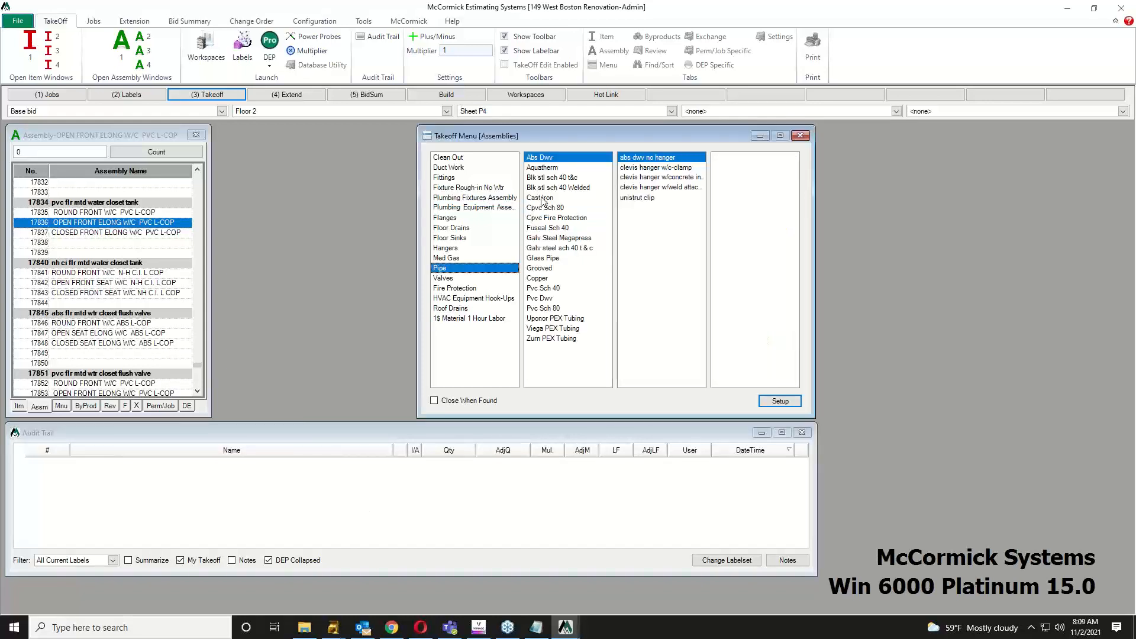
left_click(539, 197)
left_click(721, 159)
left_click(107, 242)
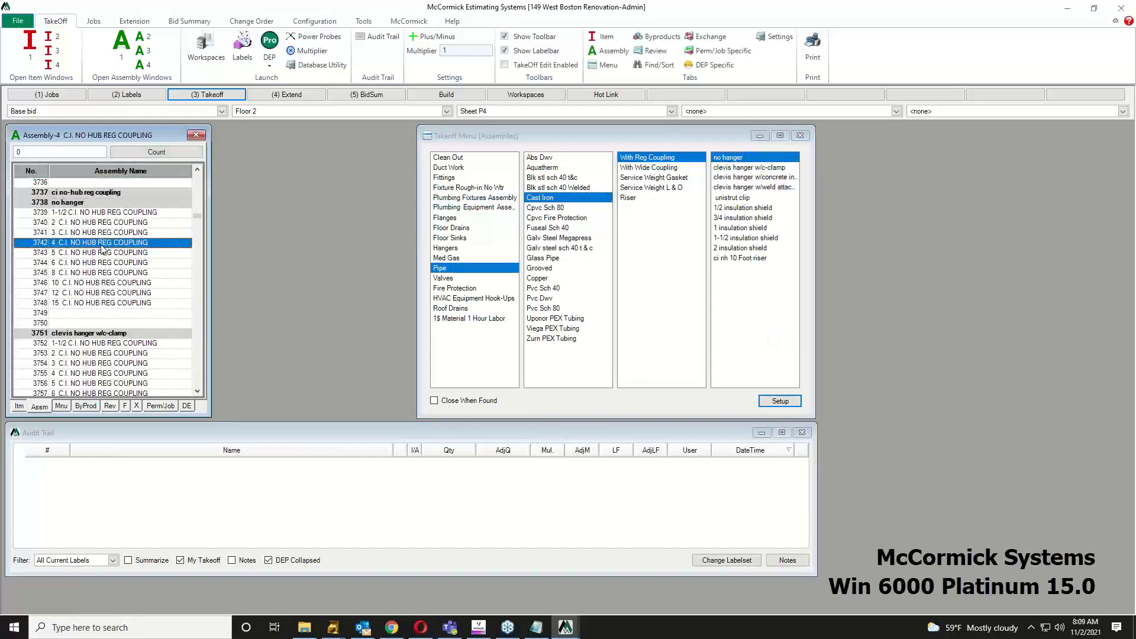
mouse_move(572, 632)
left_click(629, 572)
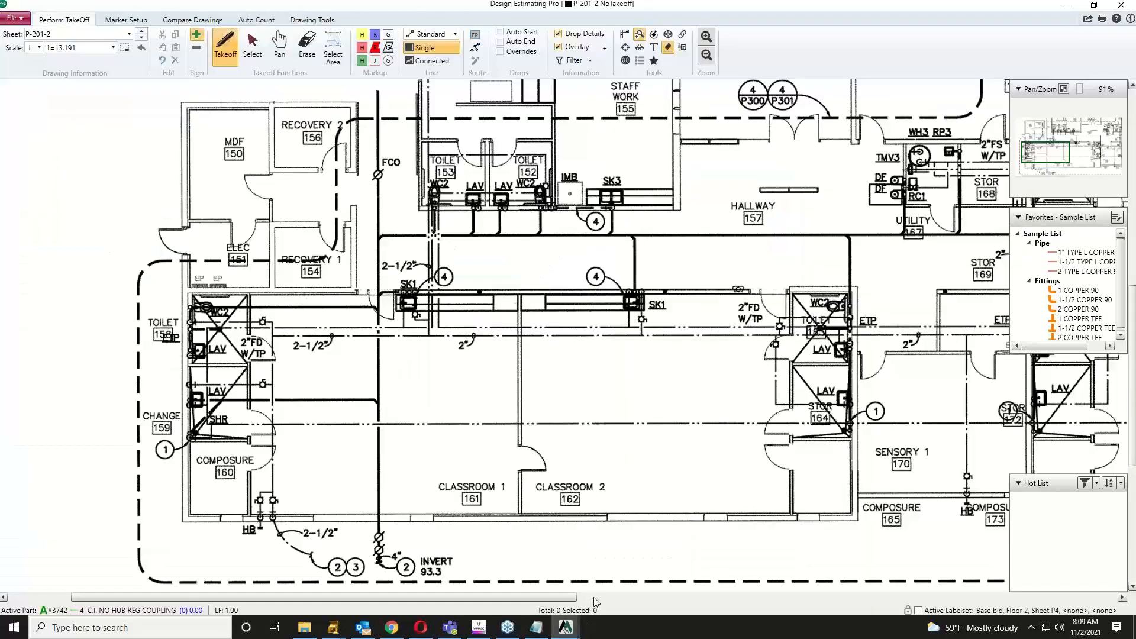
Step: Trace the 4-inch vertical main, hallway run and branches to toilets 152, 153 and 158
left_click(379, 561)
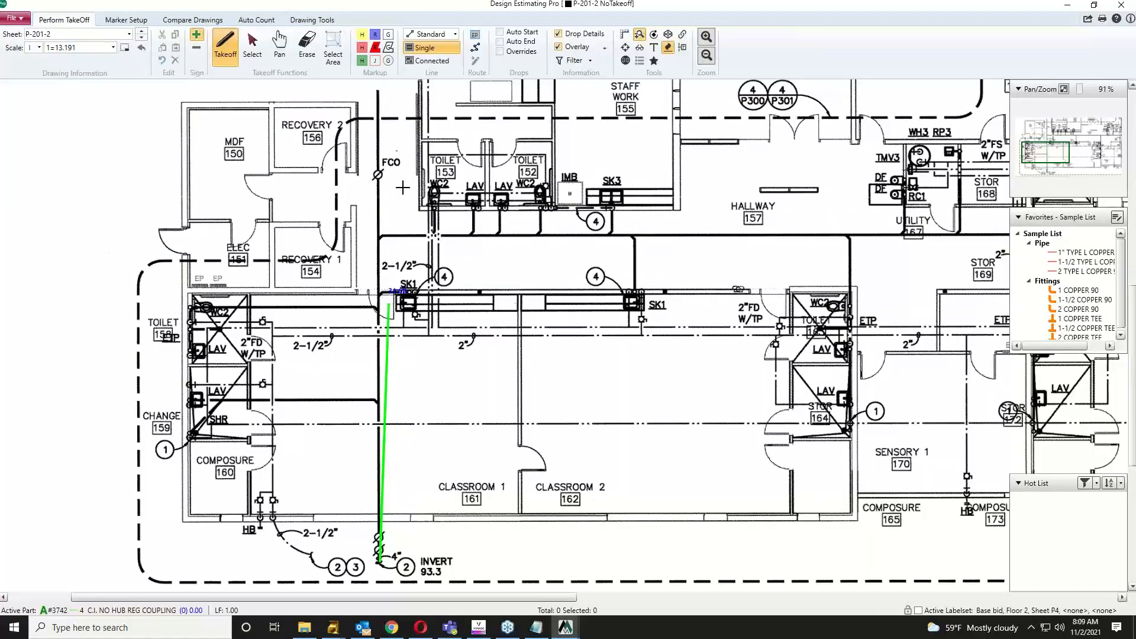
left_click(376, 90)
left_click(379, 235)
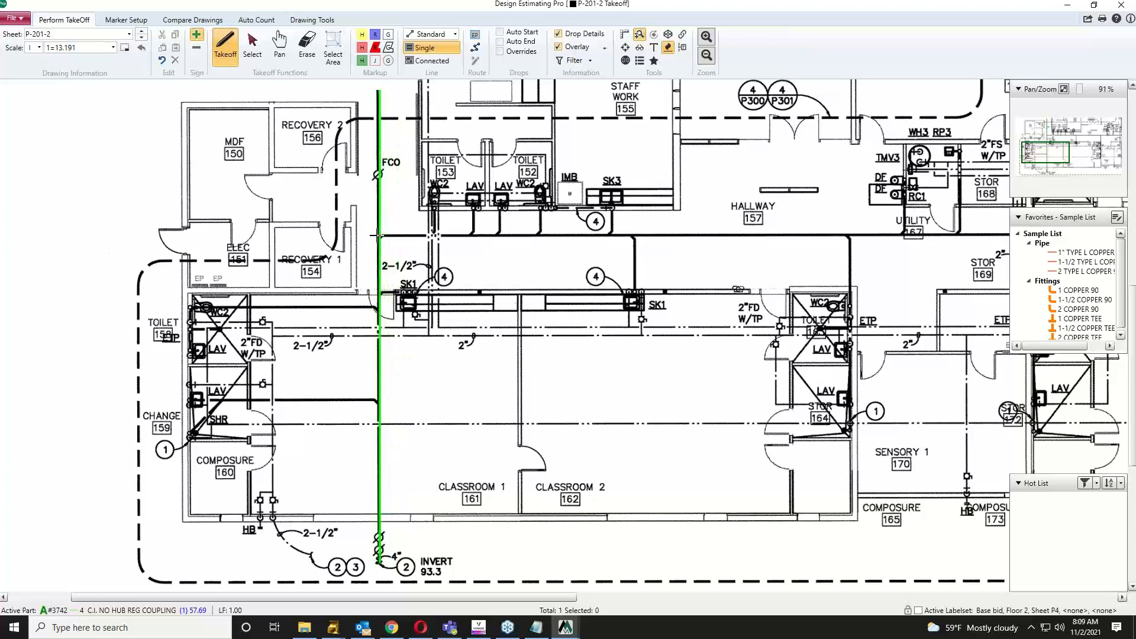
left_click(850, 236)
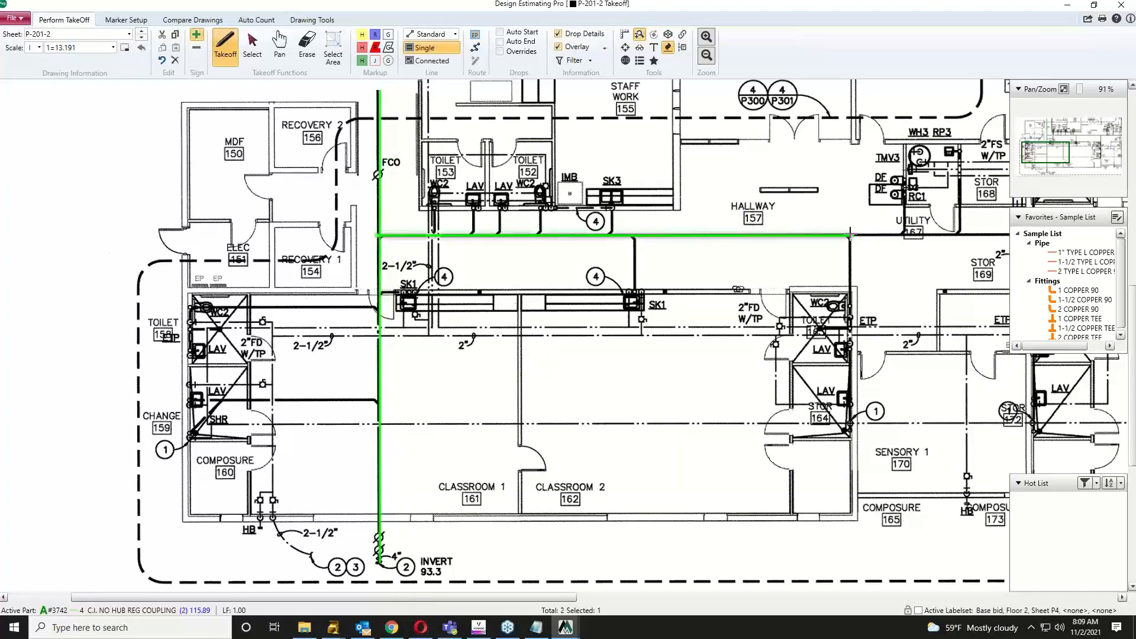
left_click(539, 236)
left_click(539, 204)
left_click(437, 235)
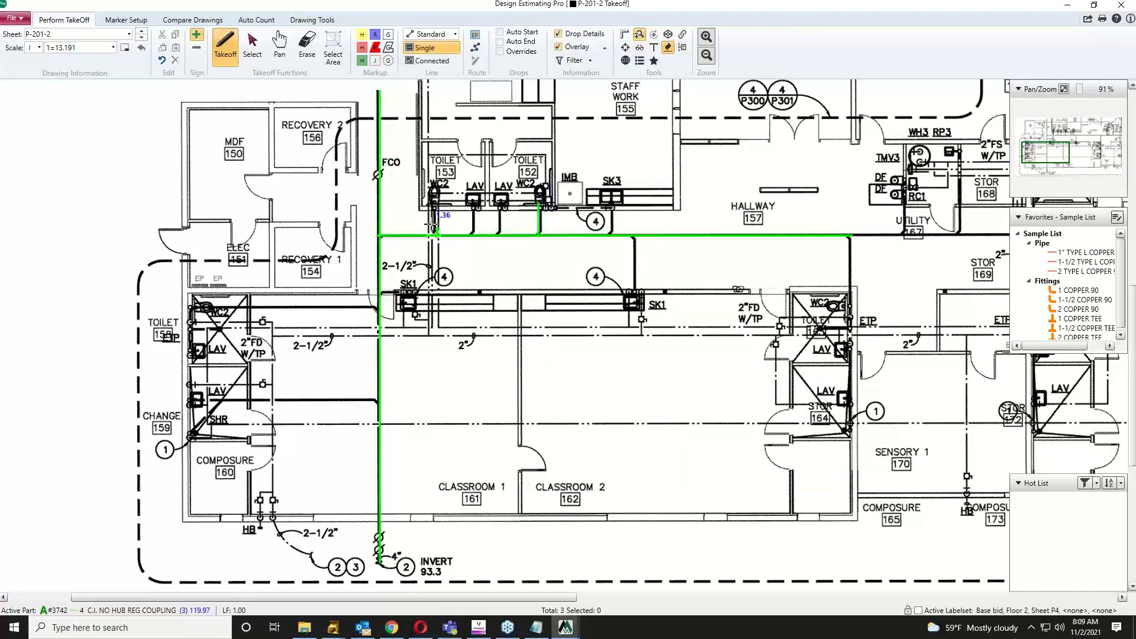
left_click(436, 205)
left_click(187, 308)
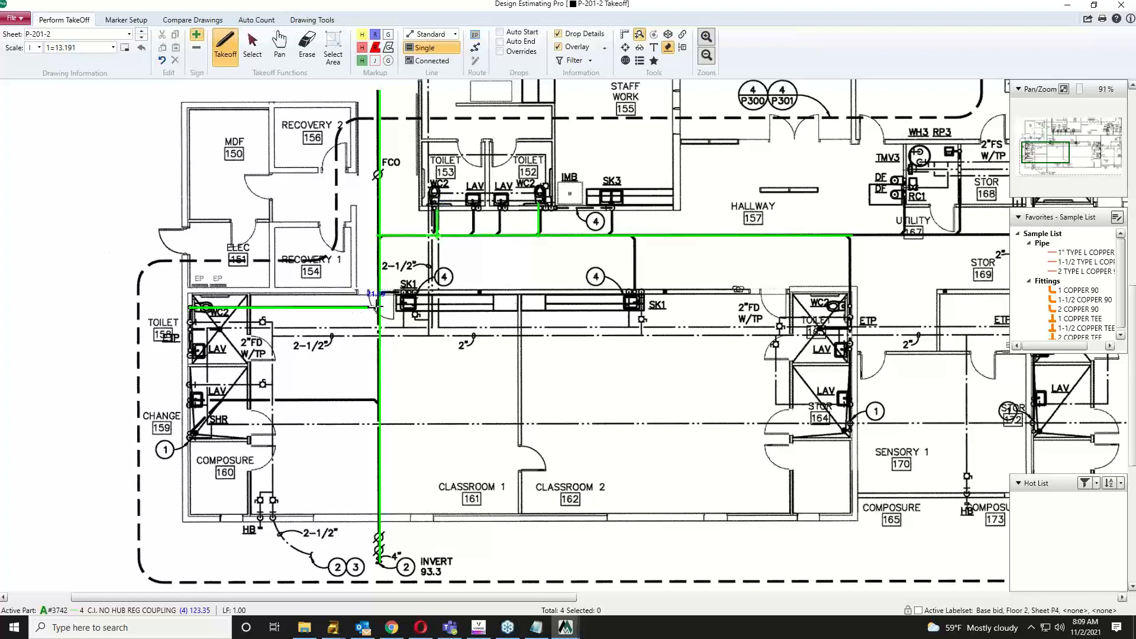
left_click(379, 308)
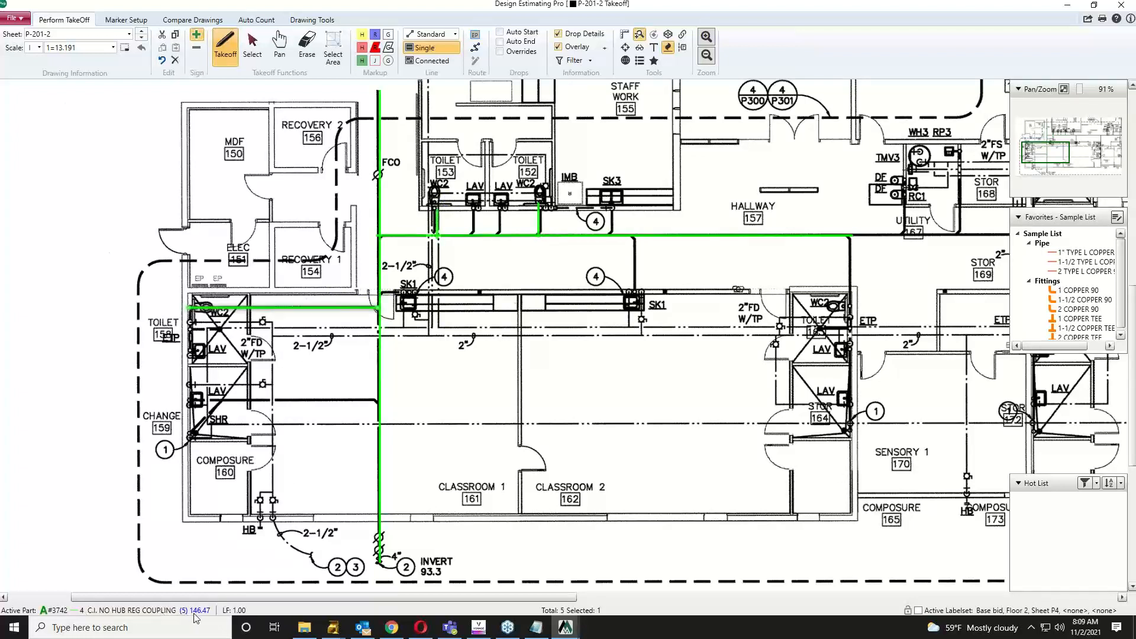
Step: Make the 2 C.I. NO HUB REG COUPLING assembly active and return to the drawing
left_click(1067, 5)
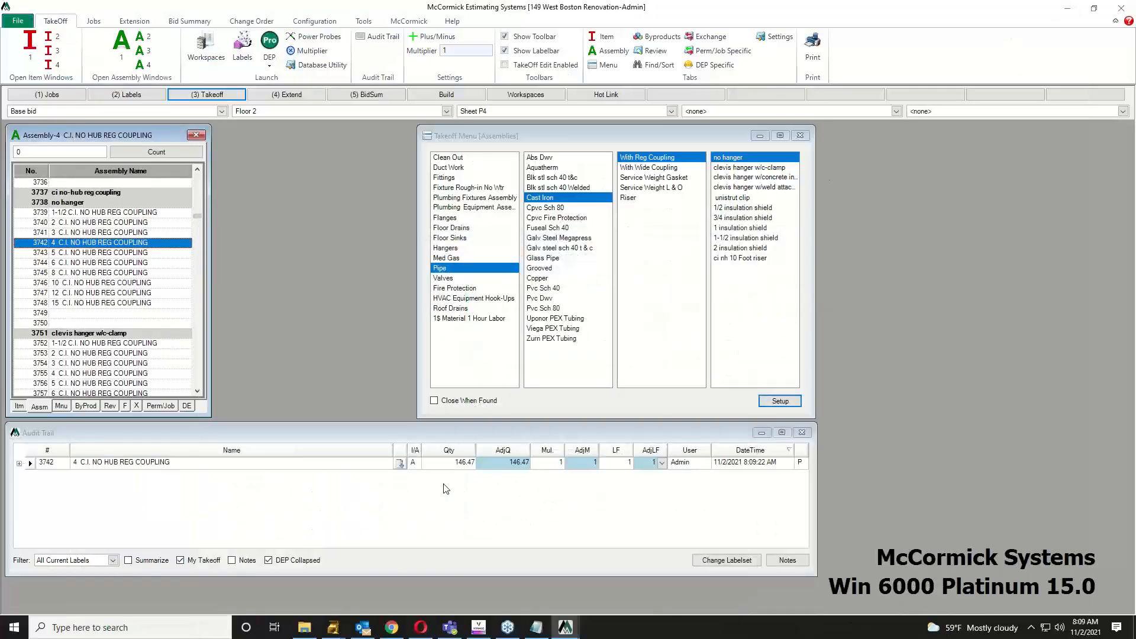
left_click(84, 223)
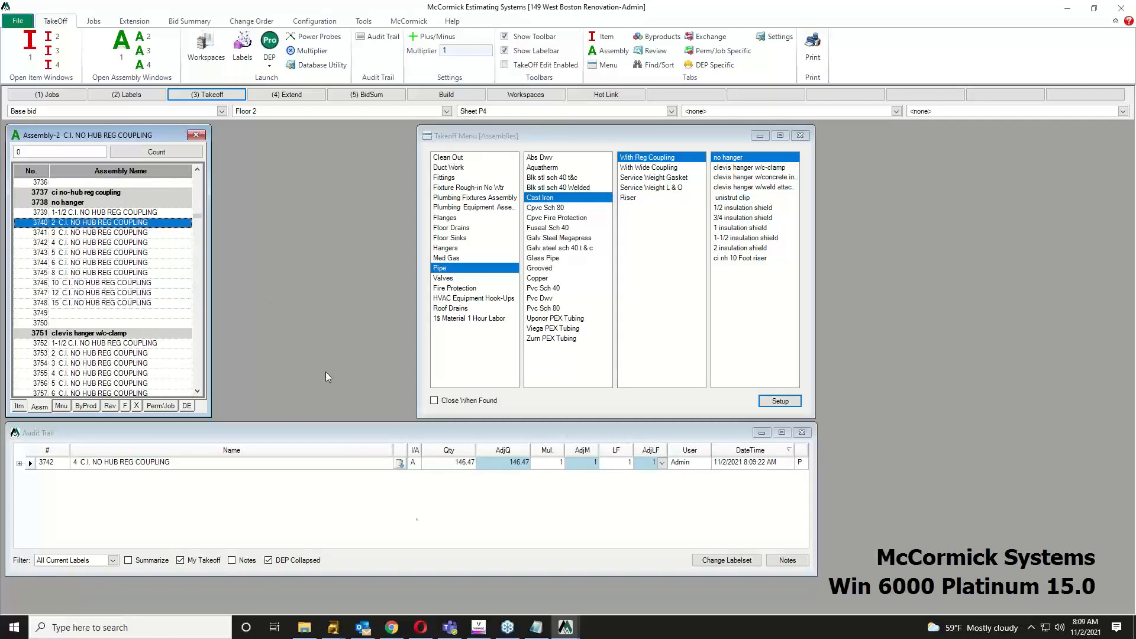
mouse_move(565, 627)
left_click(587, 593)
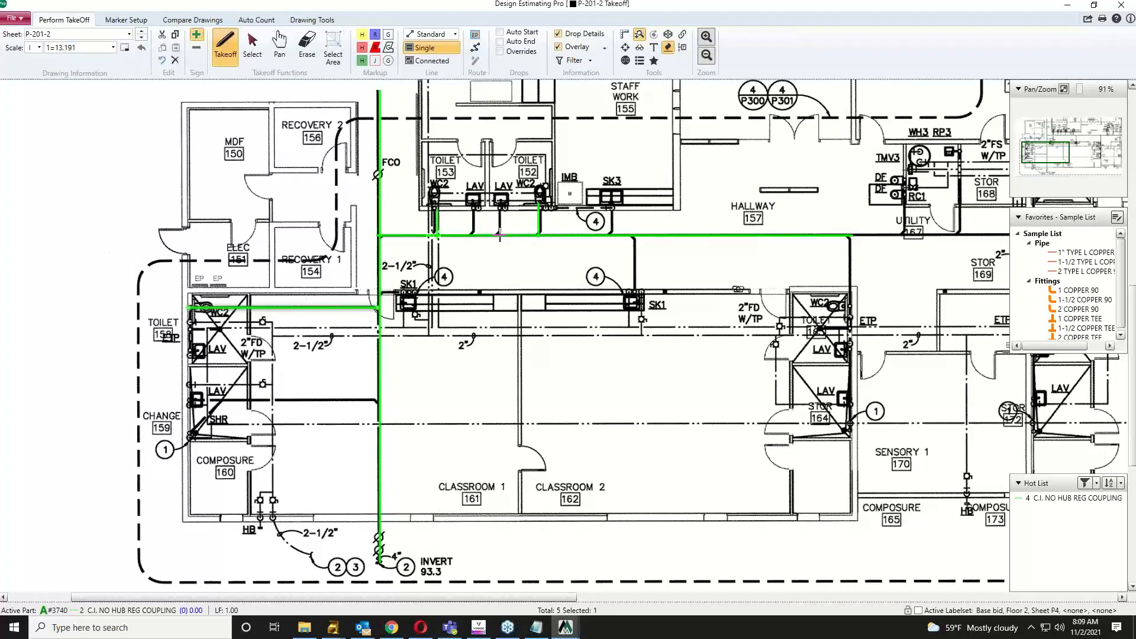
Step: Draw 2-inch cast-iron branches from the lavatories to the 4-inch main, totalling 35.12
mouse_move(500, 235)
left_mouse_down()
mouse_move(500, 204)
mouse_move(473, 206)
left_mouse_up()
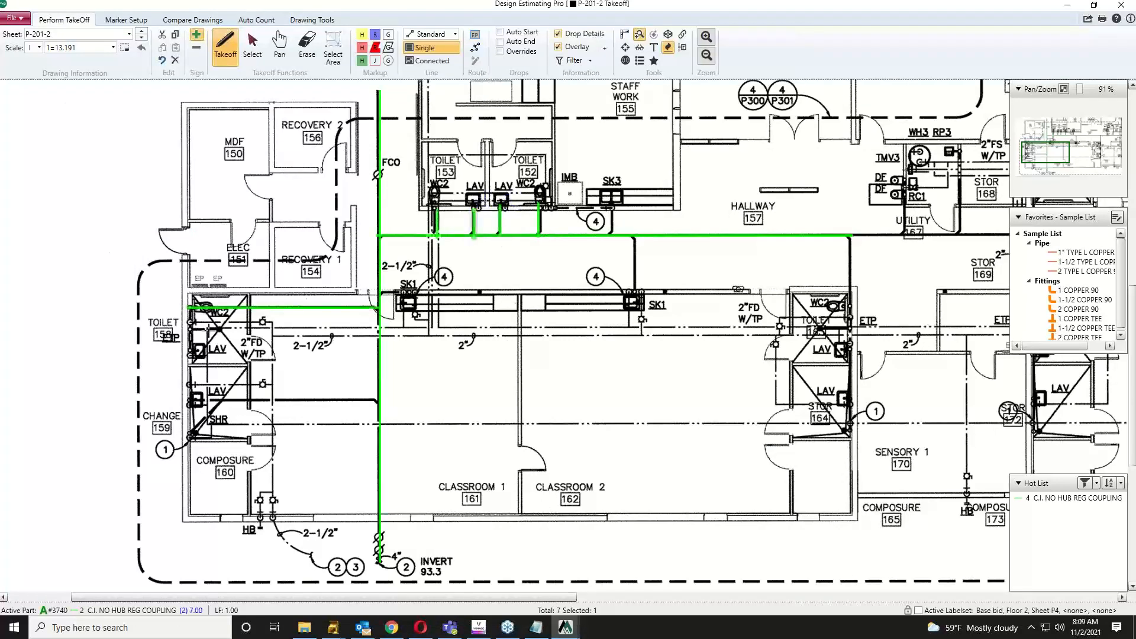
left_click_drag(190, 353, 190, 308)
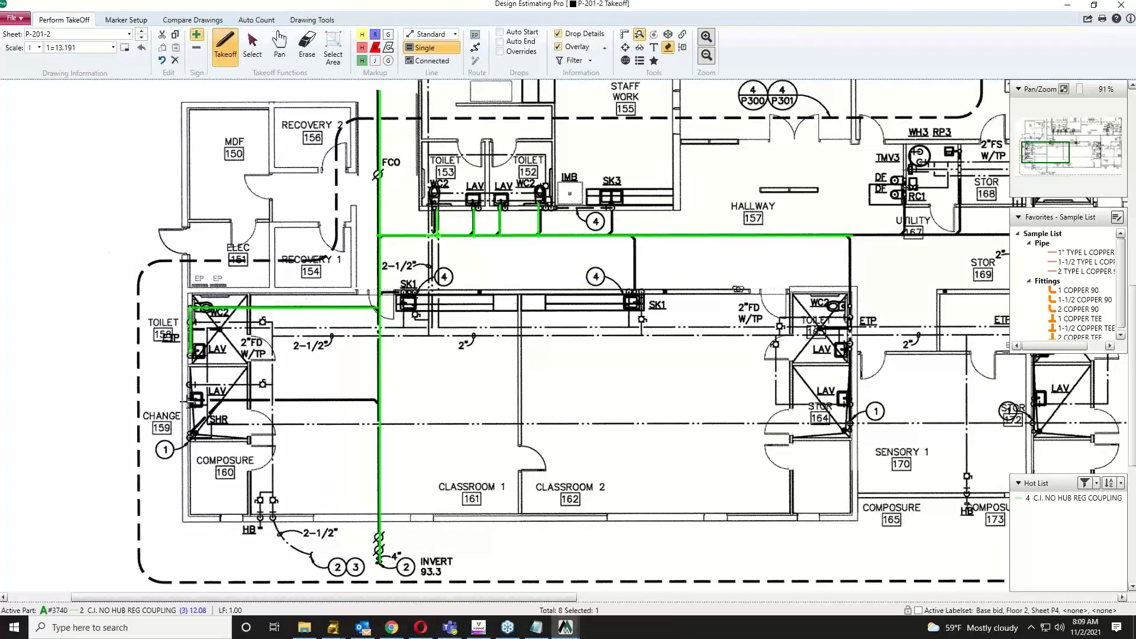
left_click_drag(190, 400, 378, 400)
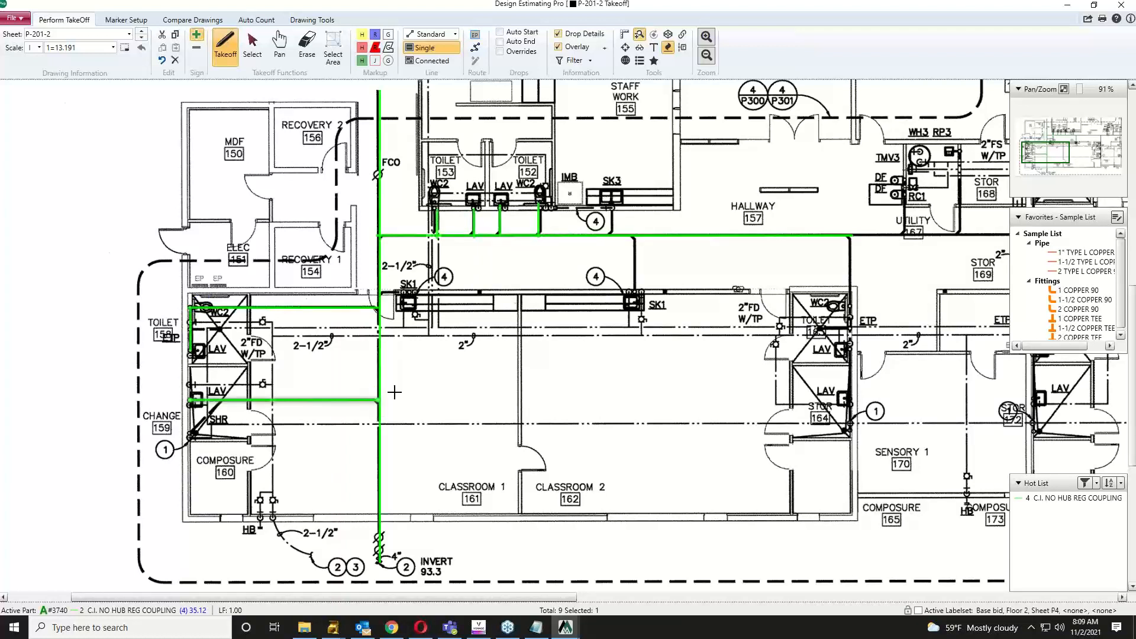
key("Escape")
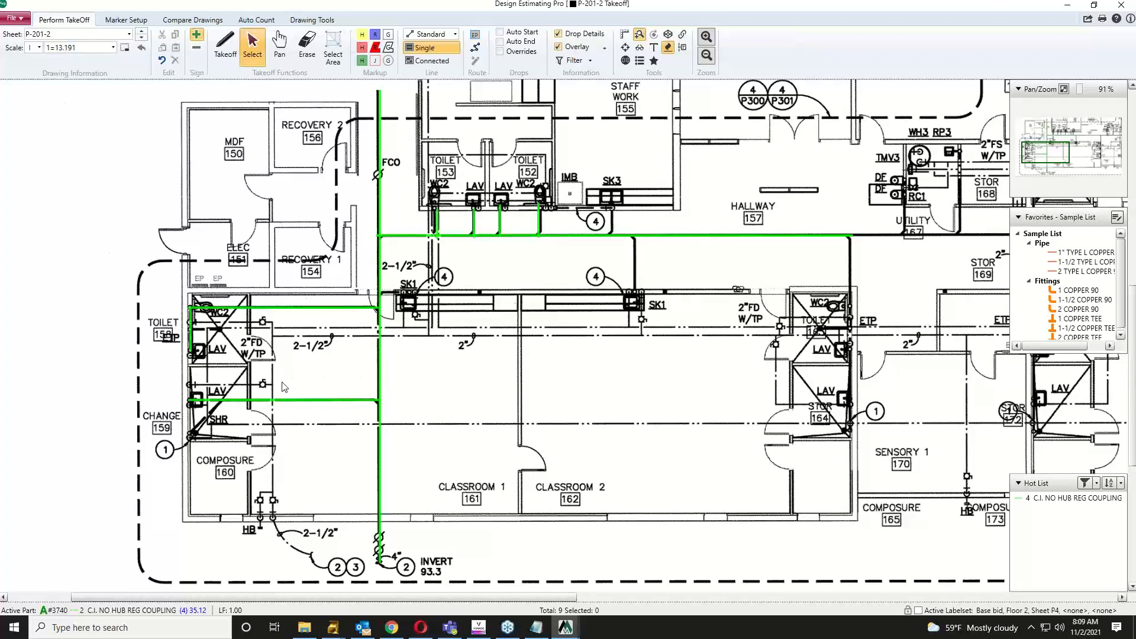
scroll(284, 387, "up", 2)
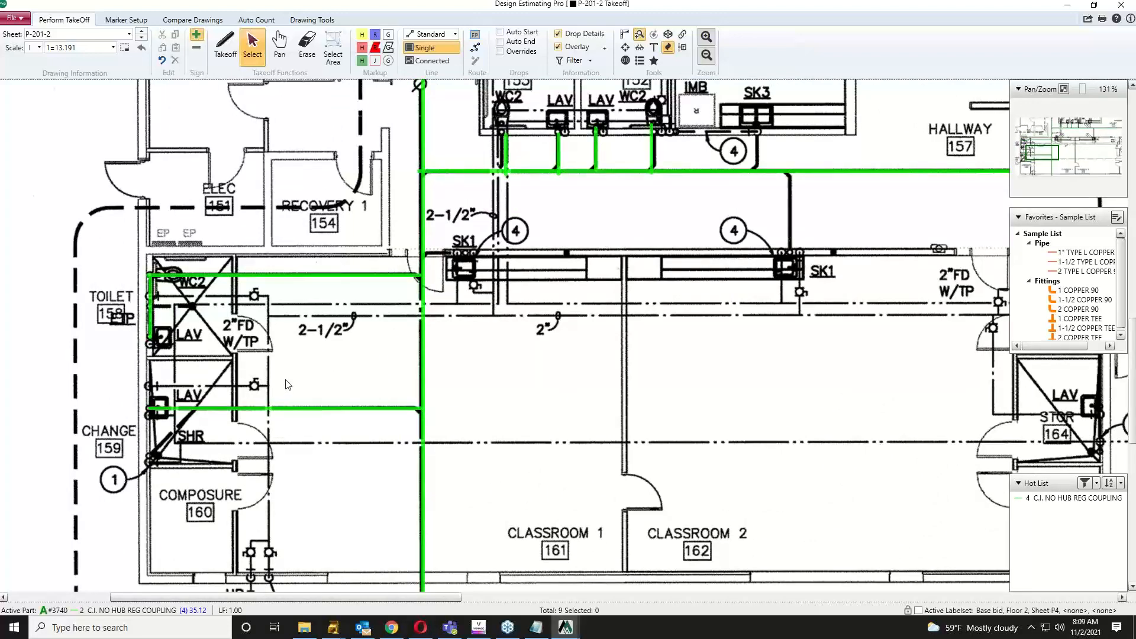
Step: Label the lower 2-inch pipe 'CI 2' and the upper 4-inch pipe 'CI 4'
double_click(289, 409)
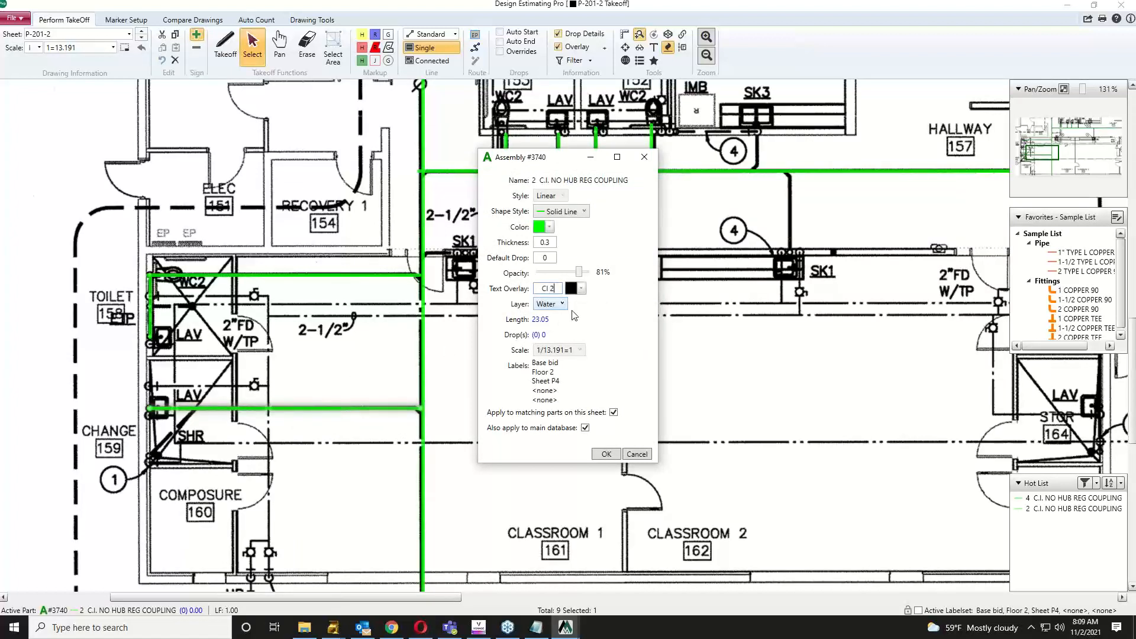
left_click(606, 454)
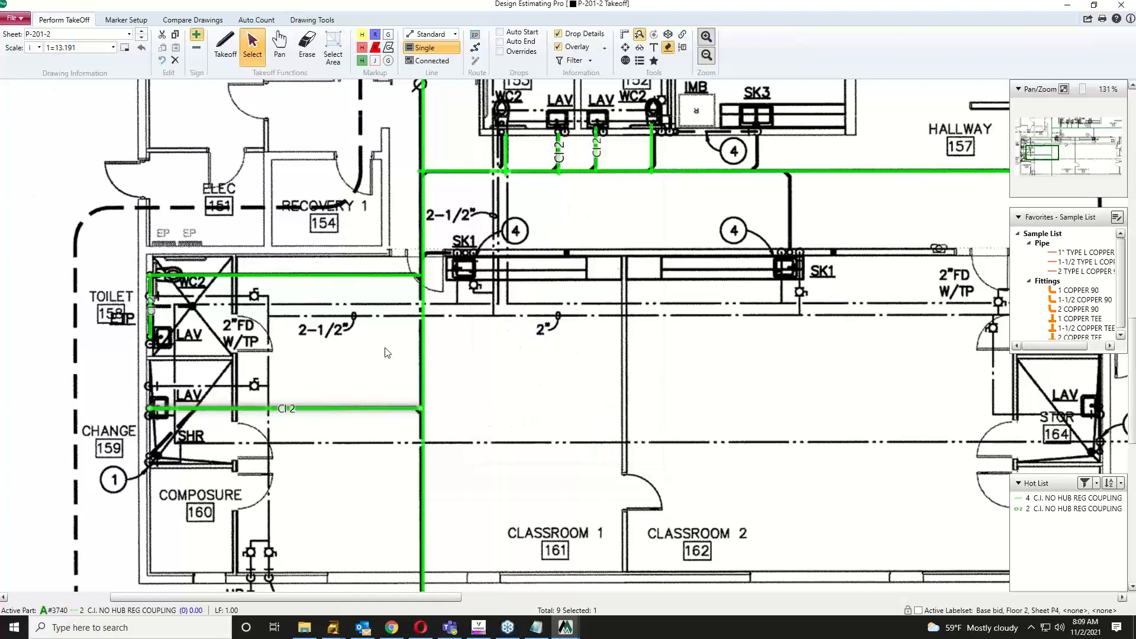
double_click(317, 276)
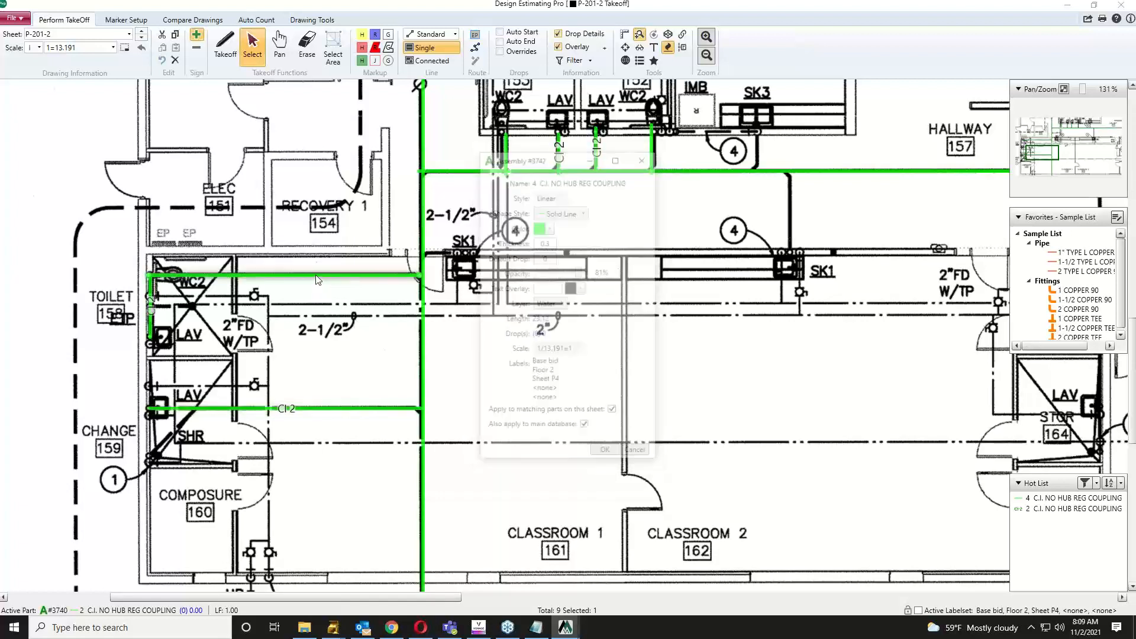
left_click(536, 290)
type("CI 4")
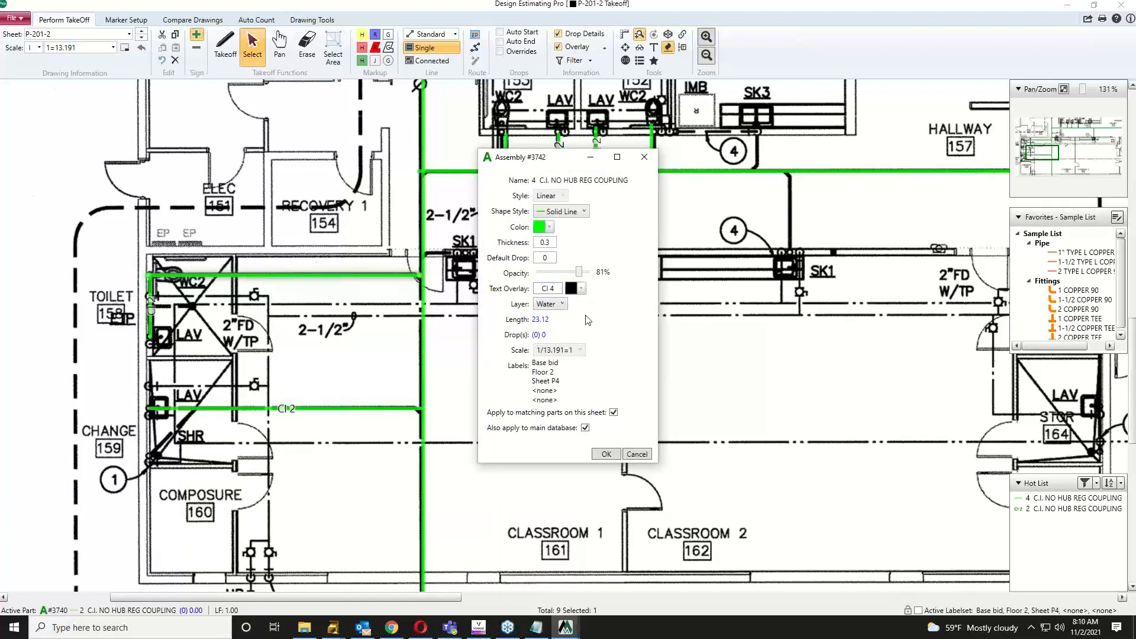
left_click(606, 454)
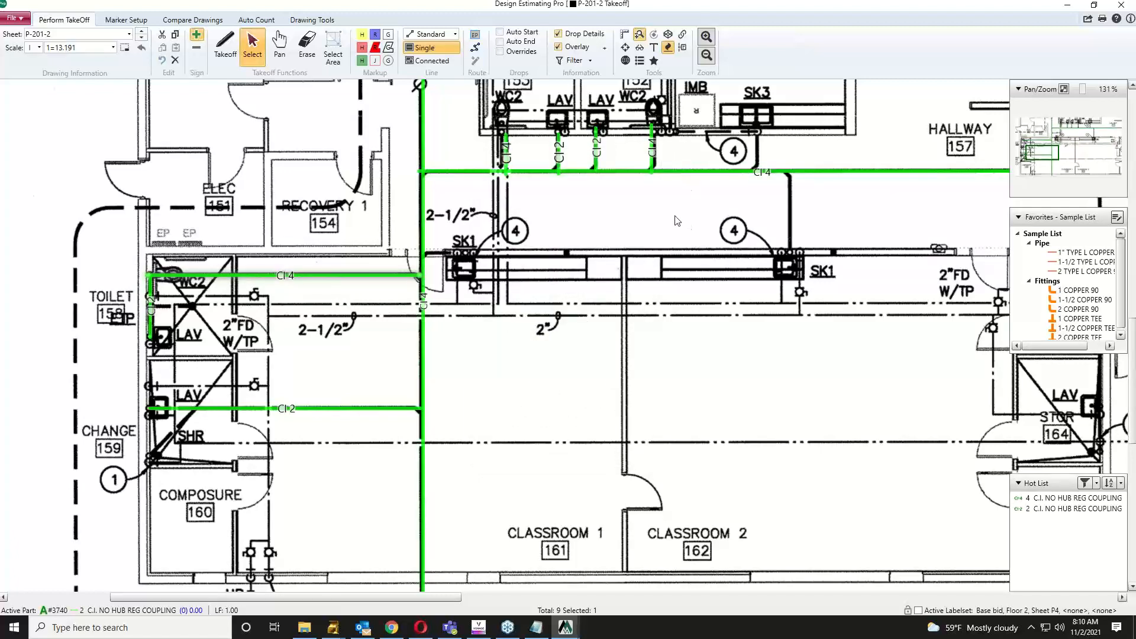
Step: Bring toilets 152–153, Staff Work and the Recovery rooms into view at 121%
left_click_drag(592, 183, 641, 323)
scroll(627, 349, "down", 1)
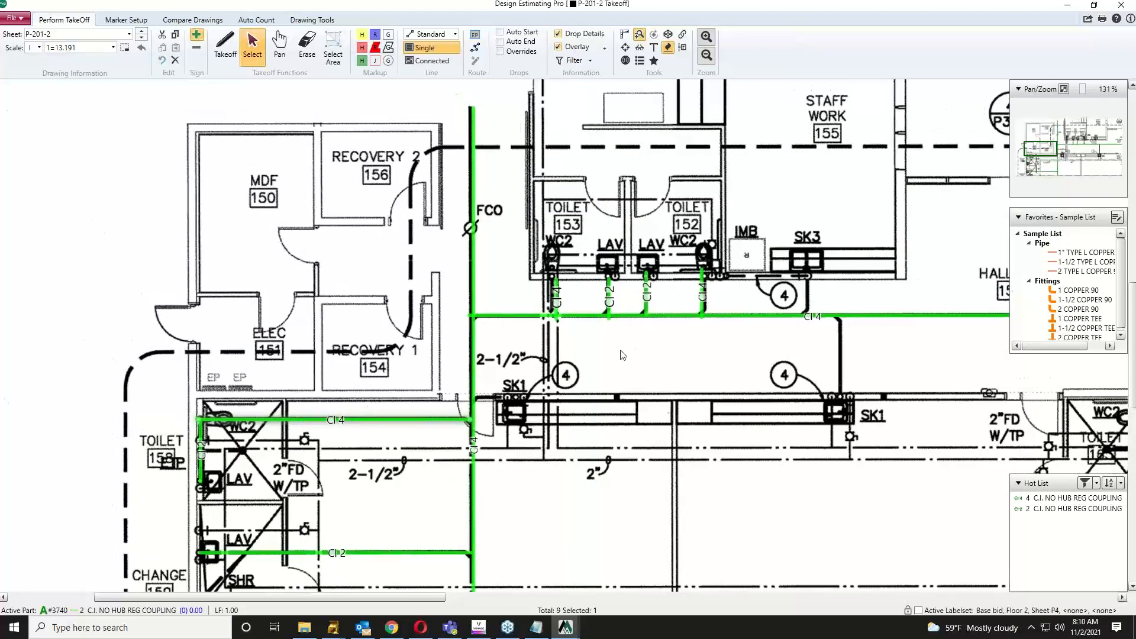
scroll(622, 354, "down", 1)
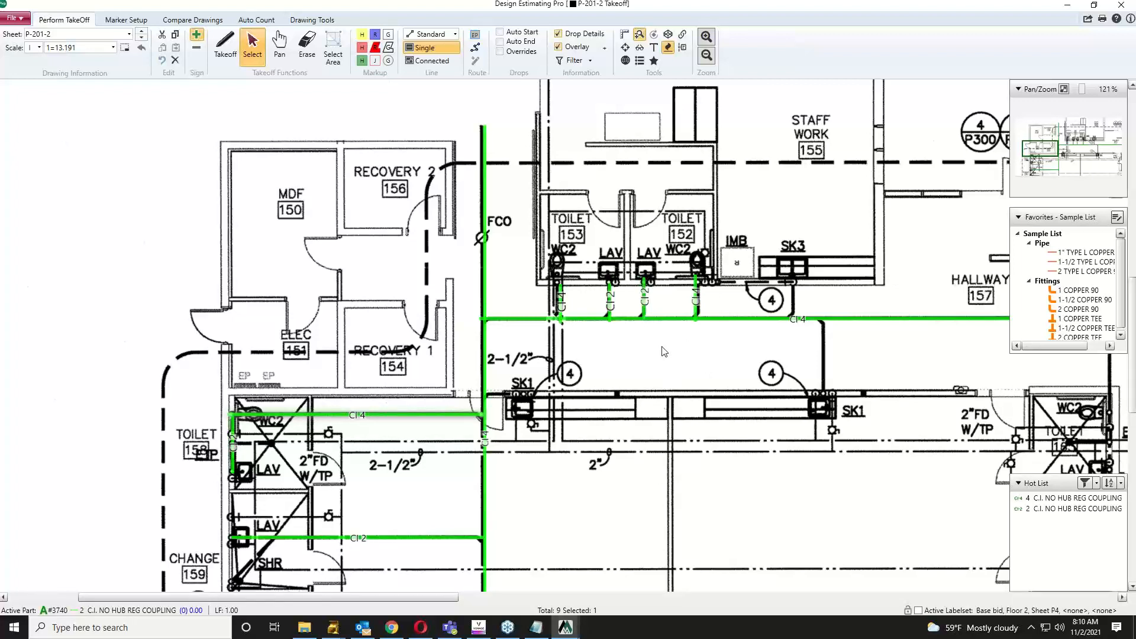
Step: Select water closet assembly 17842, OPEN FRONT SEAT W/C N-H C.I. L COP, under L-Copper > nh ci flr mtd
left_click(1067, 9)
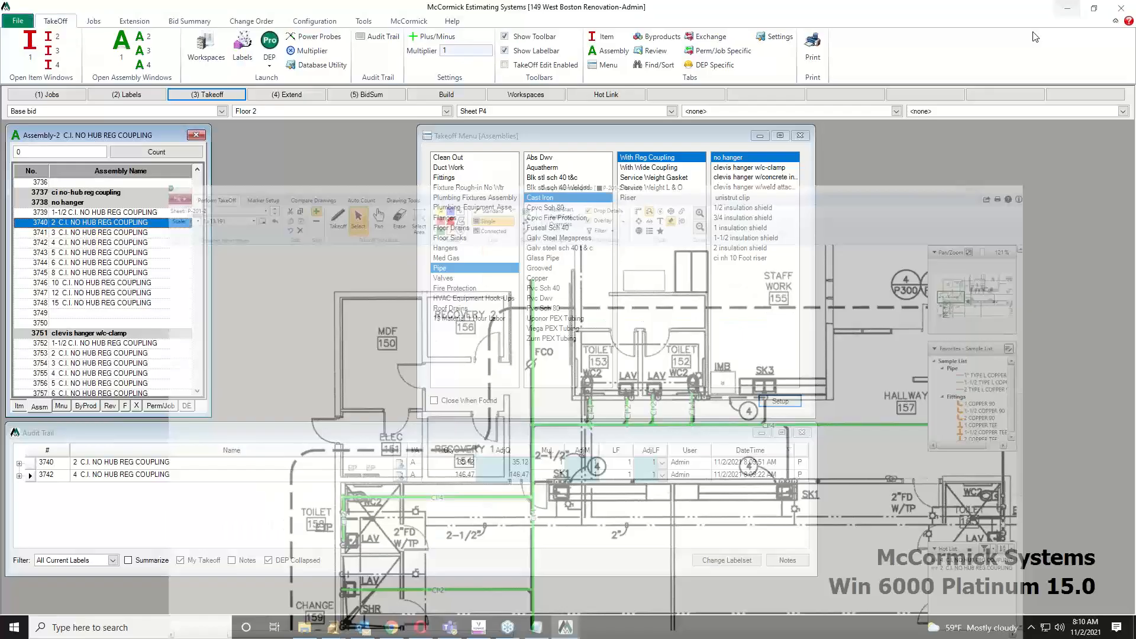
left_click(468, 197)
left_click(550, 218)
left_click(644, 163)
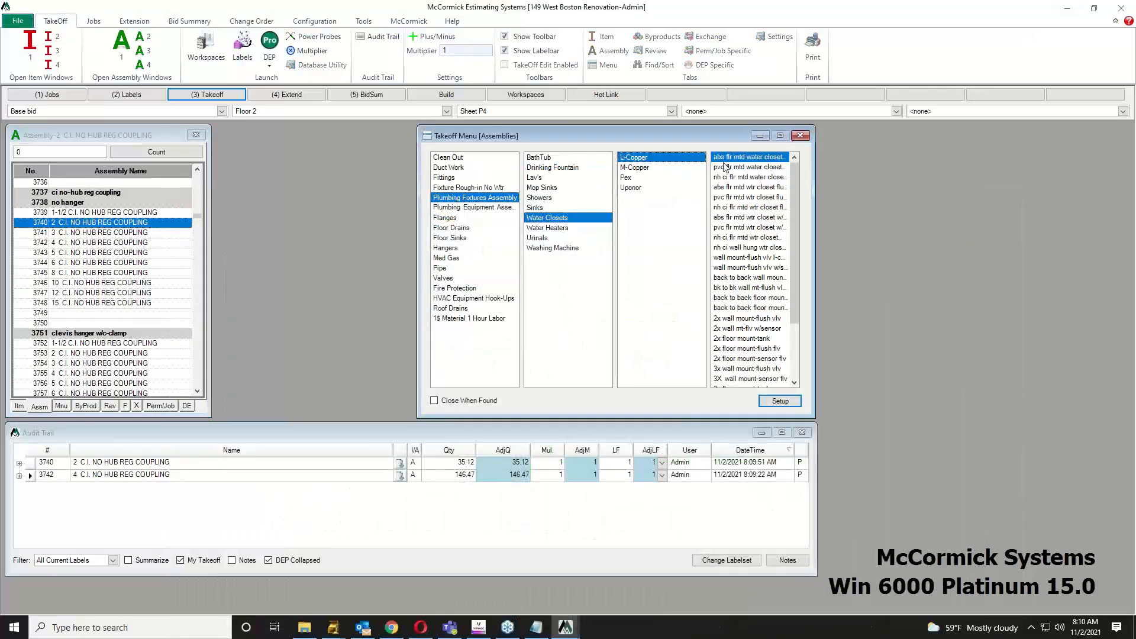
left_click(739, 177)
left_click(63, 224)
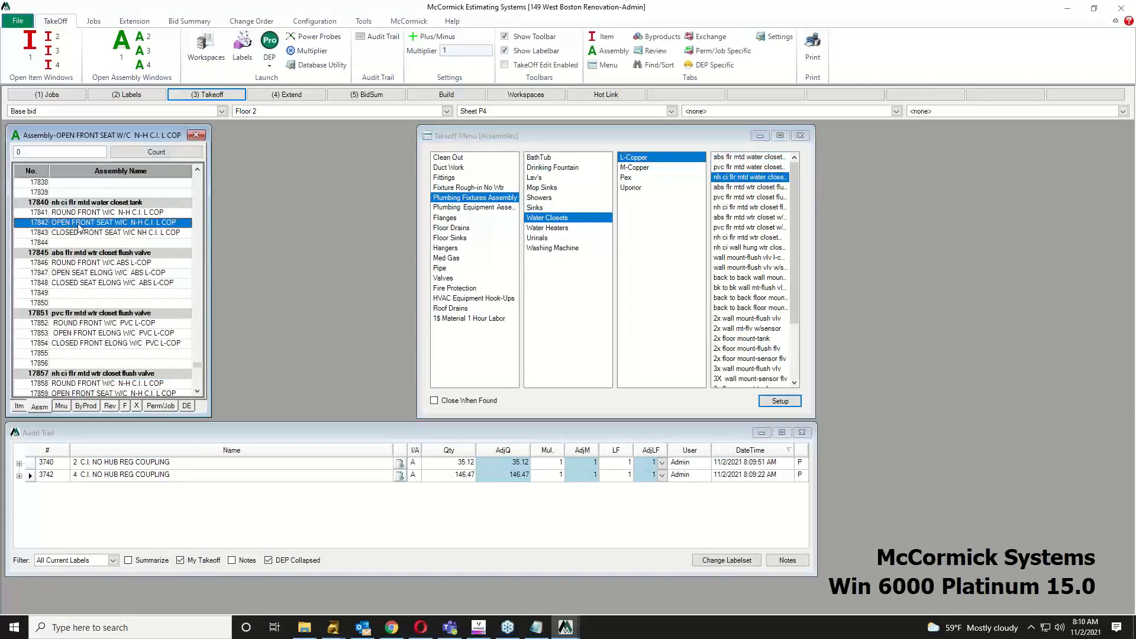
mouse_move(565, 628)
left_click(577, 588)
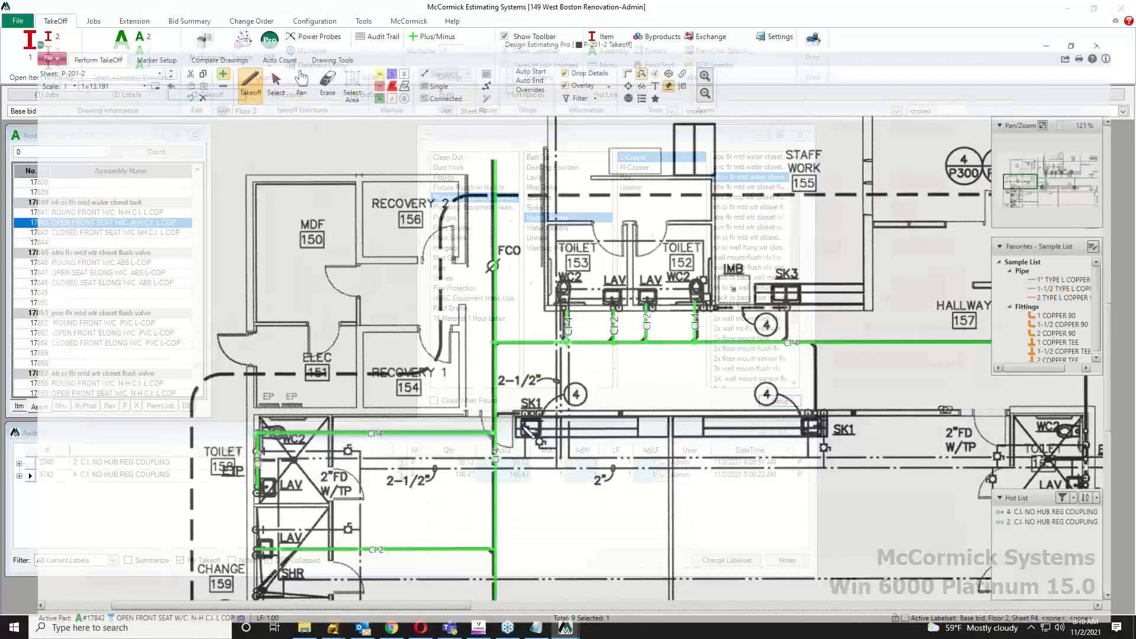
Step: Count and rotate the water closets in toilets 153, 152 and 158
left_click(558, 257)
left_click_drag(560, 247, 568, 359)
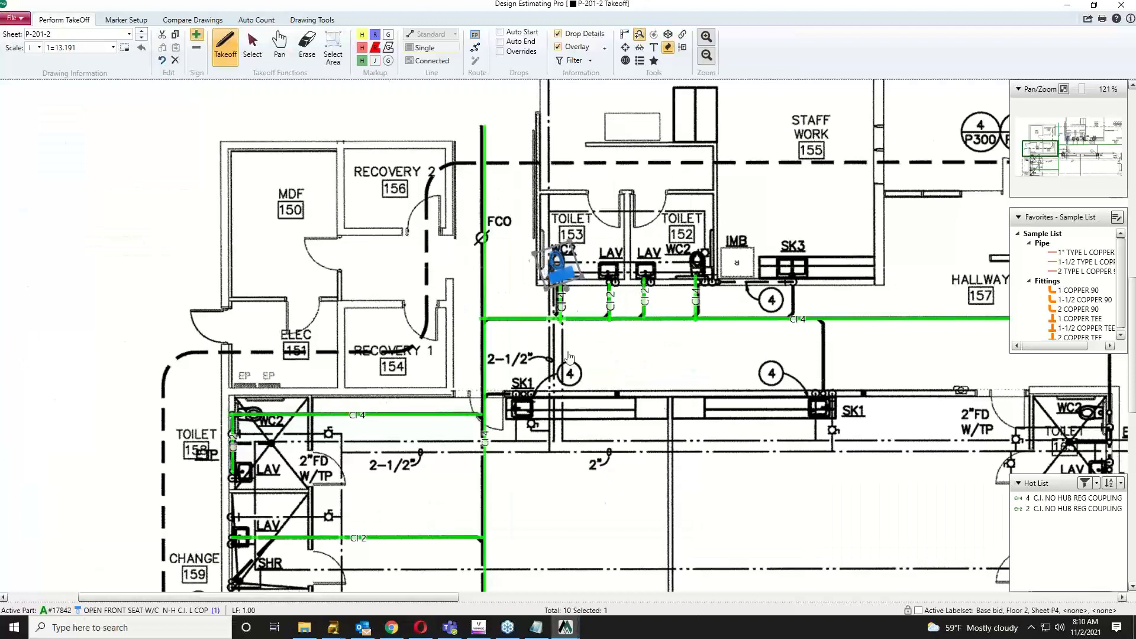
left_click(699, 256)
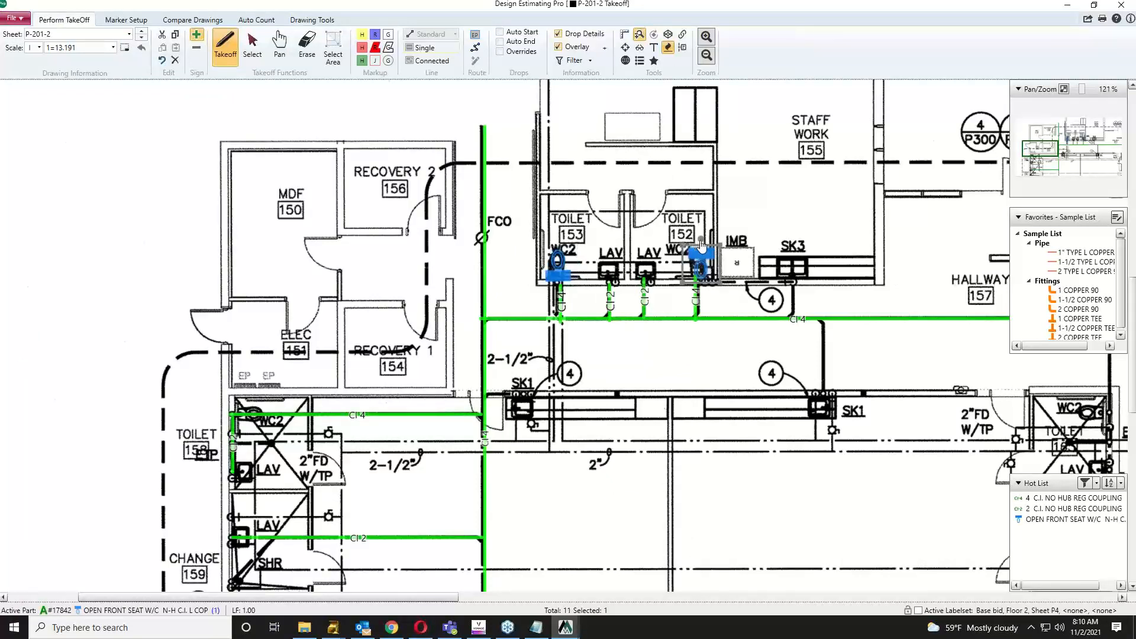
left_click_drag(701, 240, 719, 371)
left_click_drag(600, 402, 641, 317)
left_click(292, 316)
left_click_drag(293, 308, 255, 341)
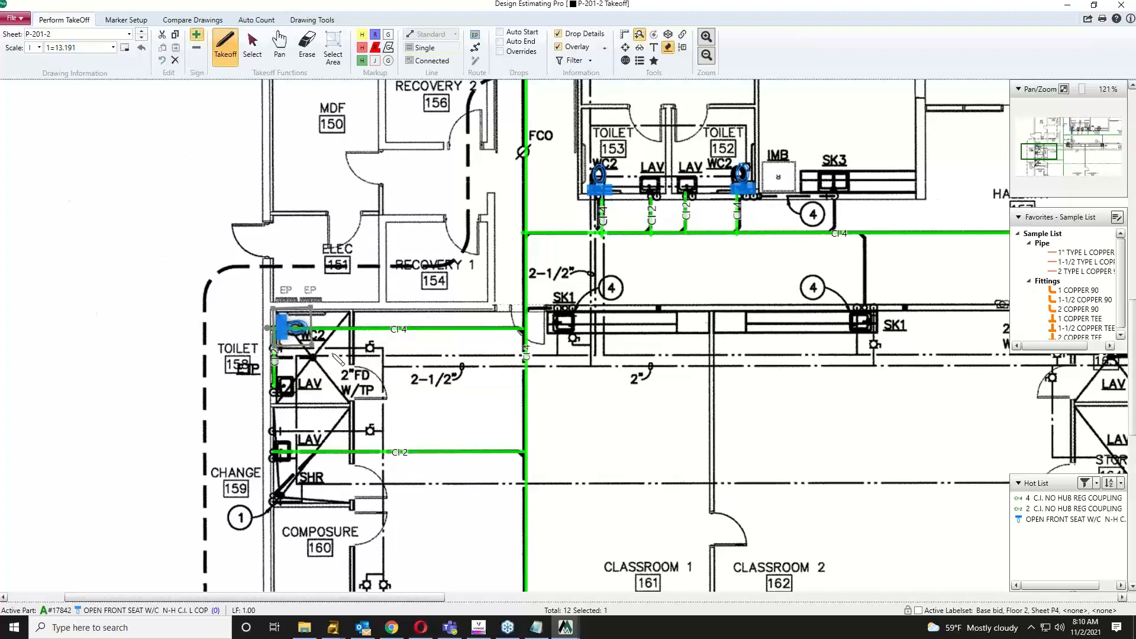
Step: Count the wall-hung lavatories with the WALL HUNG LAV NH-CI-L-COPPER assembly, deleting a duplicate marker
left_click(1065, 9)
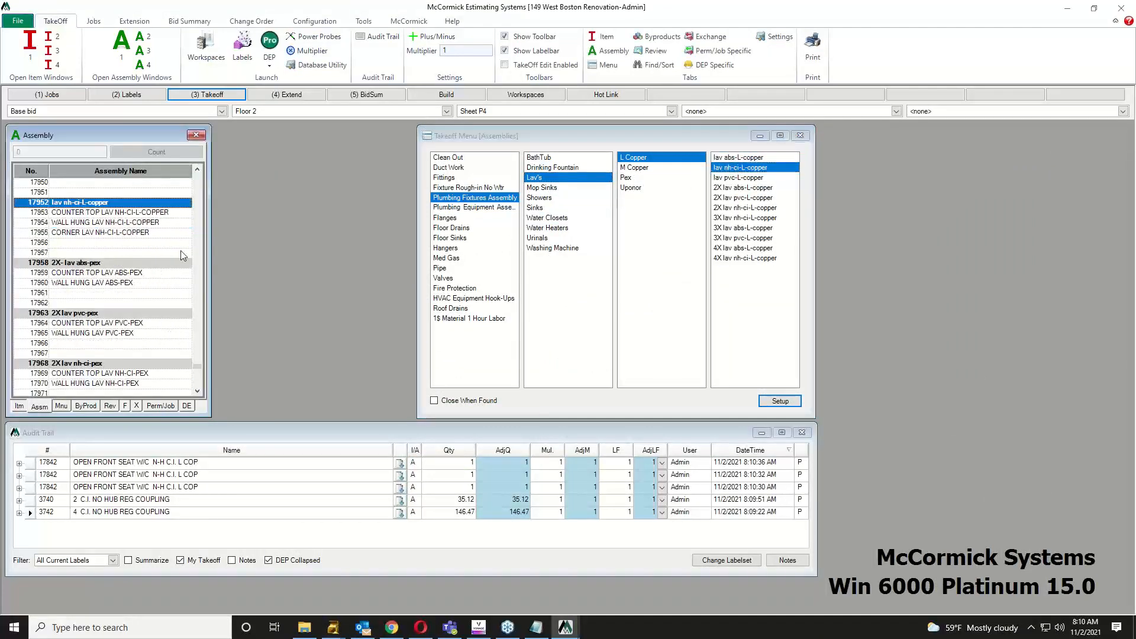
left_click(98, 223)
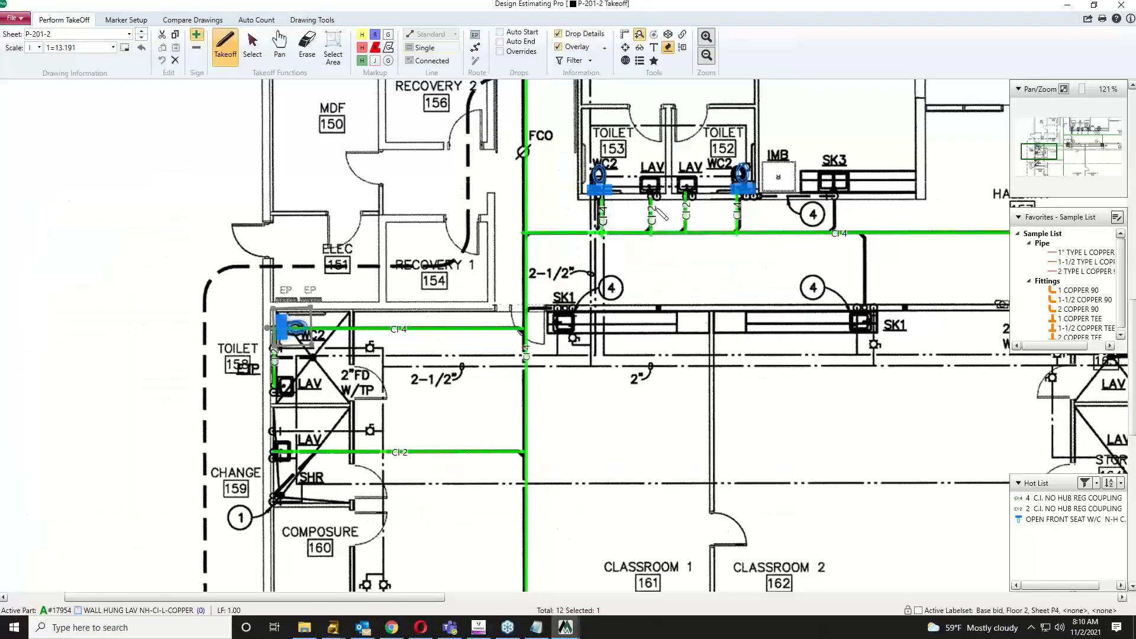
left_click(288, 396)
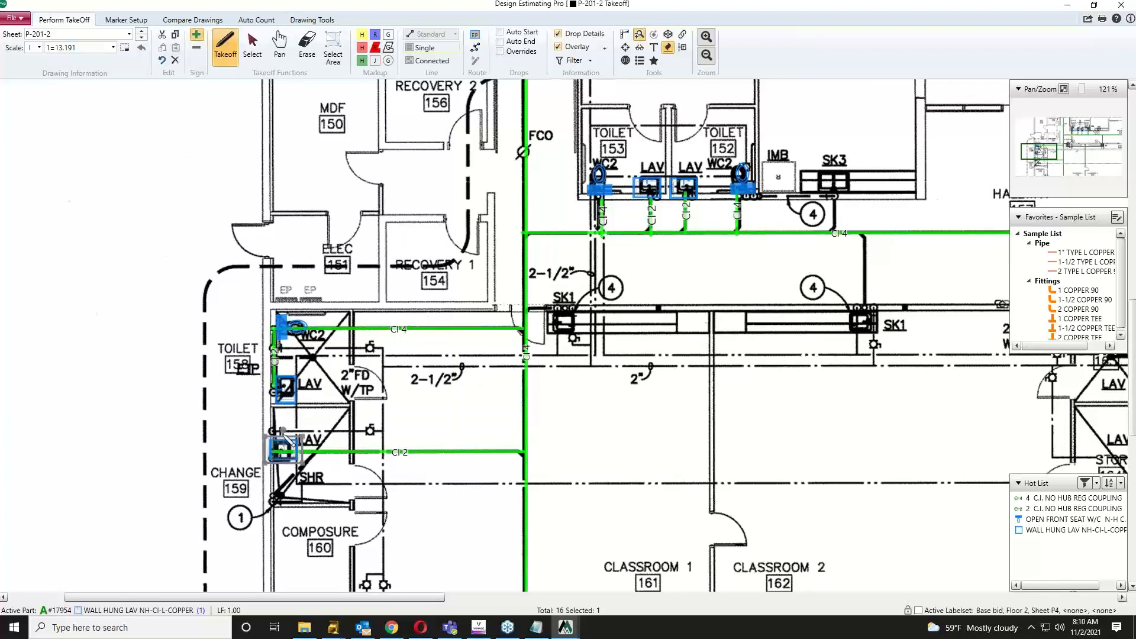
left_click(284, 451)
left_click(284, 435)
key("Delete")
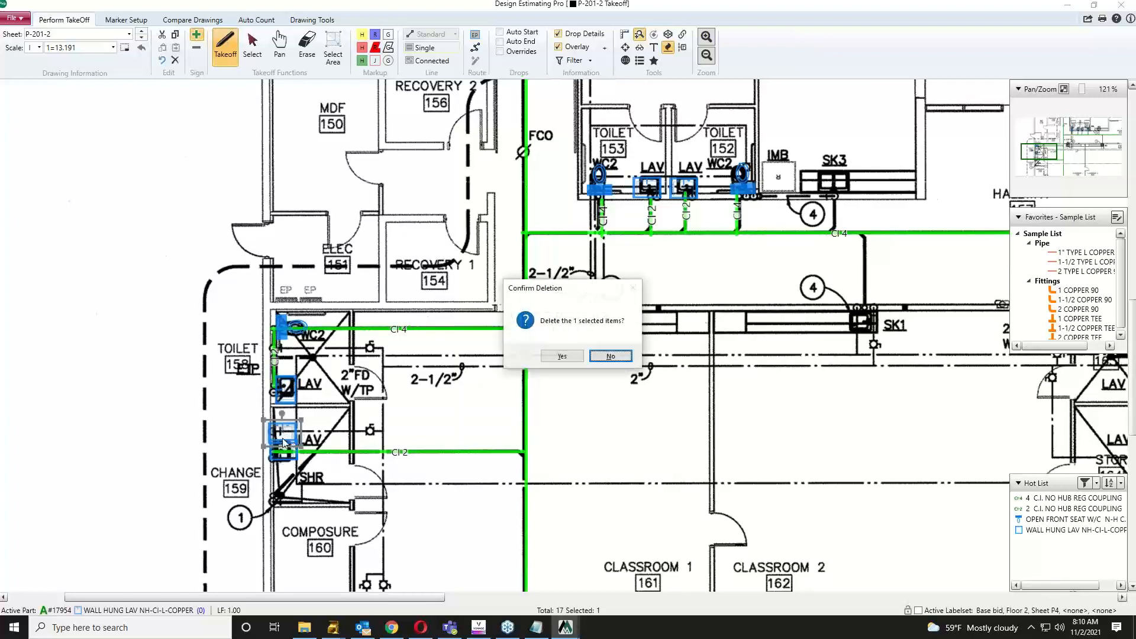
key("Left")
key("Return")
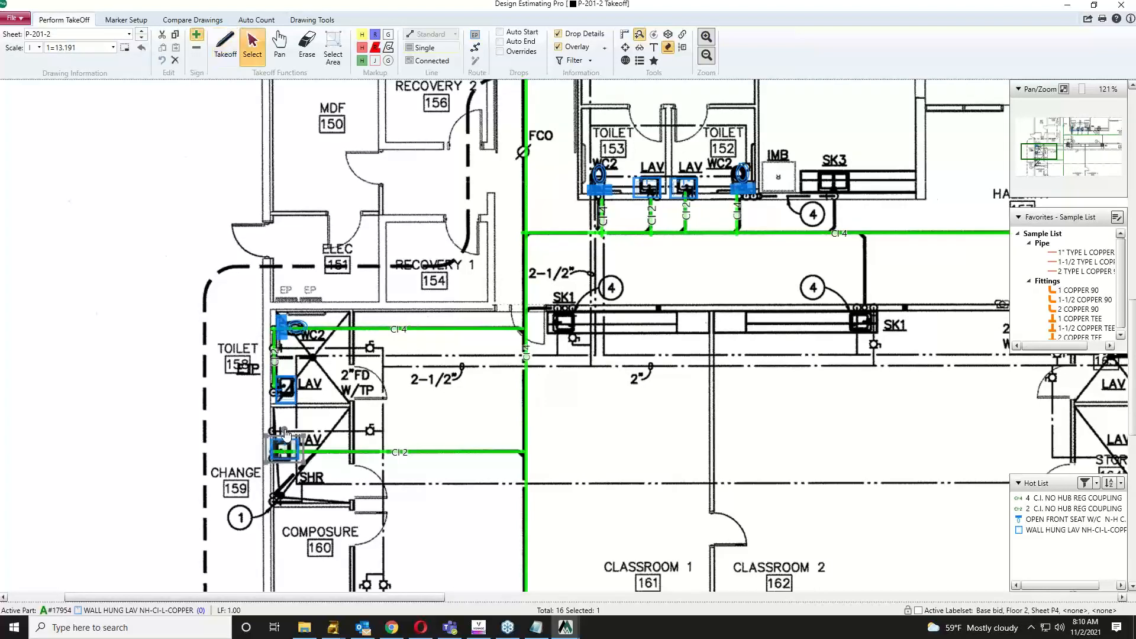
left_click(427, 395)
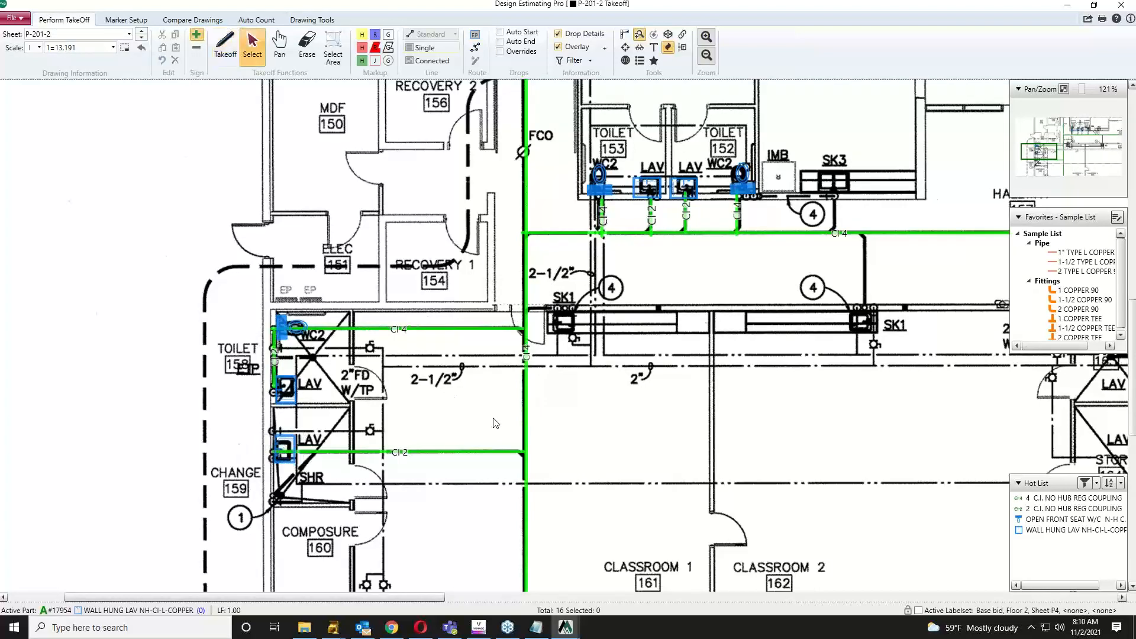
Step: Recentre the plan and dock the Hot List under the Favorites list
scroll(493, 421, "down", 1)
left_click_drag(531, 372, 541, 393)
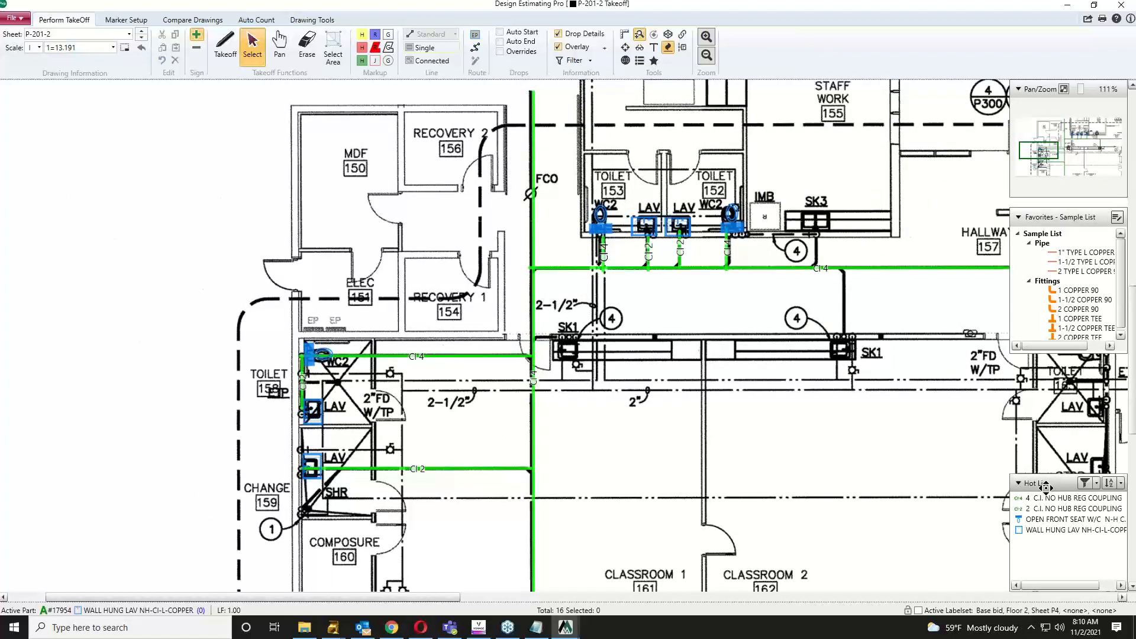
left_click_drag(1046, 487, 1046, 377)
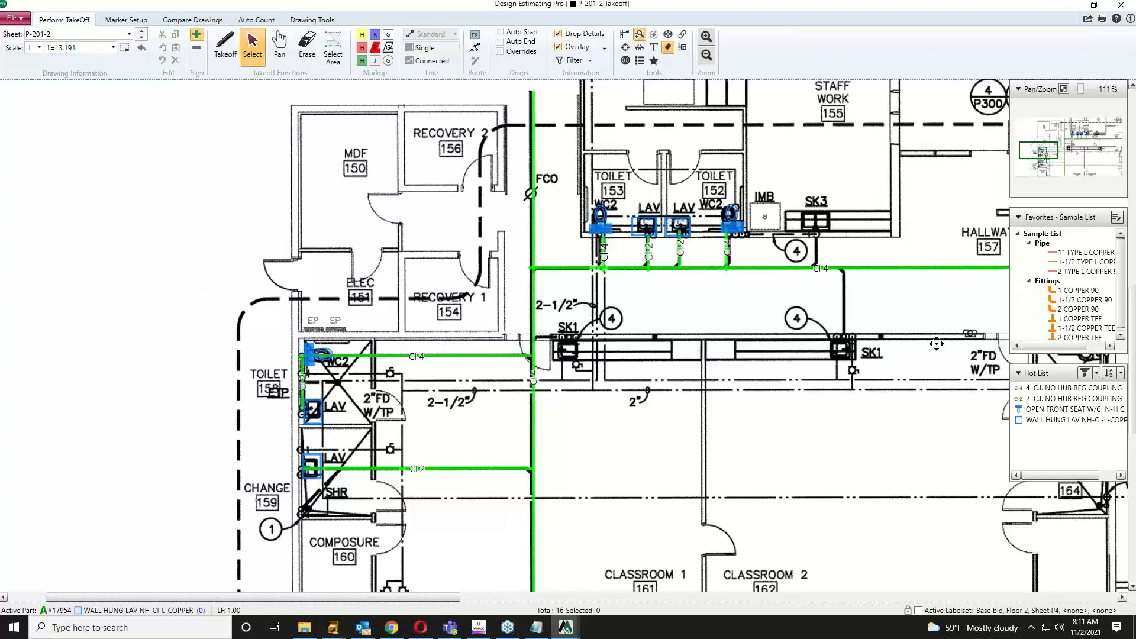
Step: Run 2 TYPE L COPPER 95/5 pipe along the corridor up to WC2 in Toilet 153
left_click_drag(903, 332, 826, 303)
left_click(1078, 271)
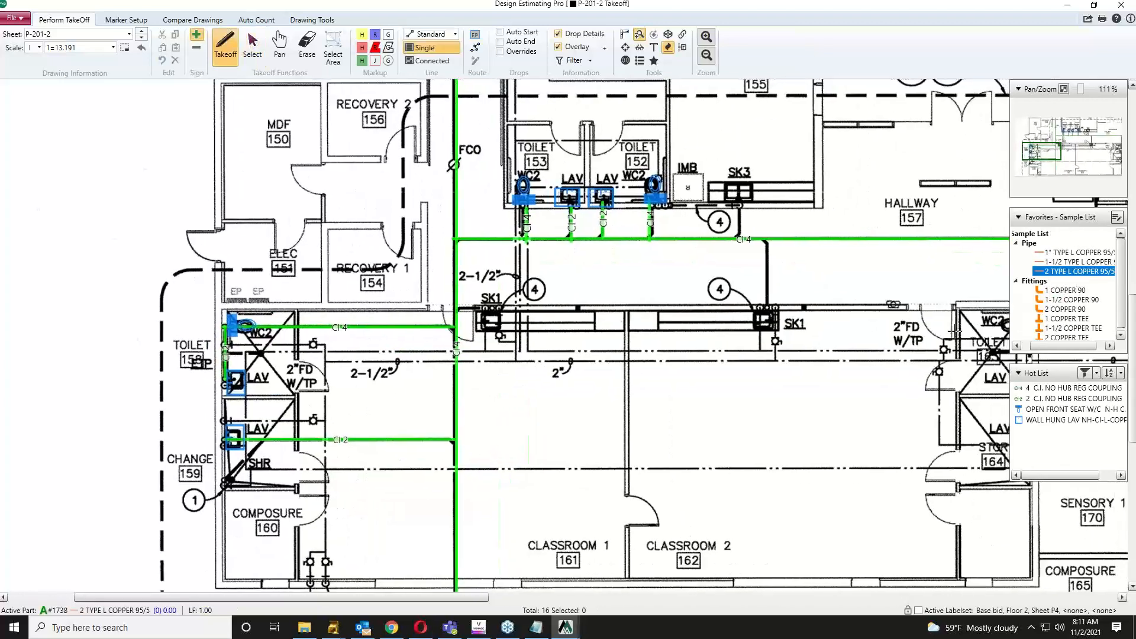
left_click(939, 349)
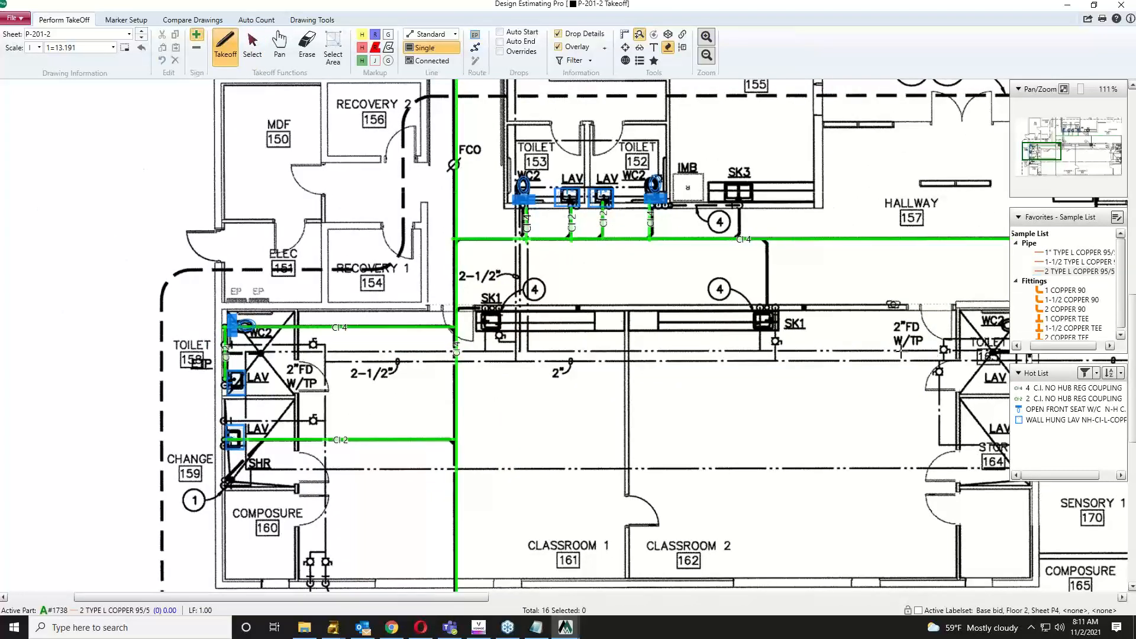
left_click(528, 351)
left_click(527, 200)
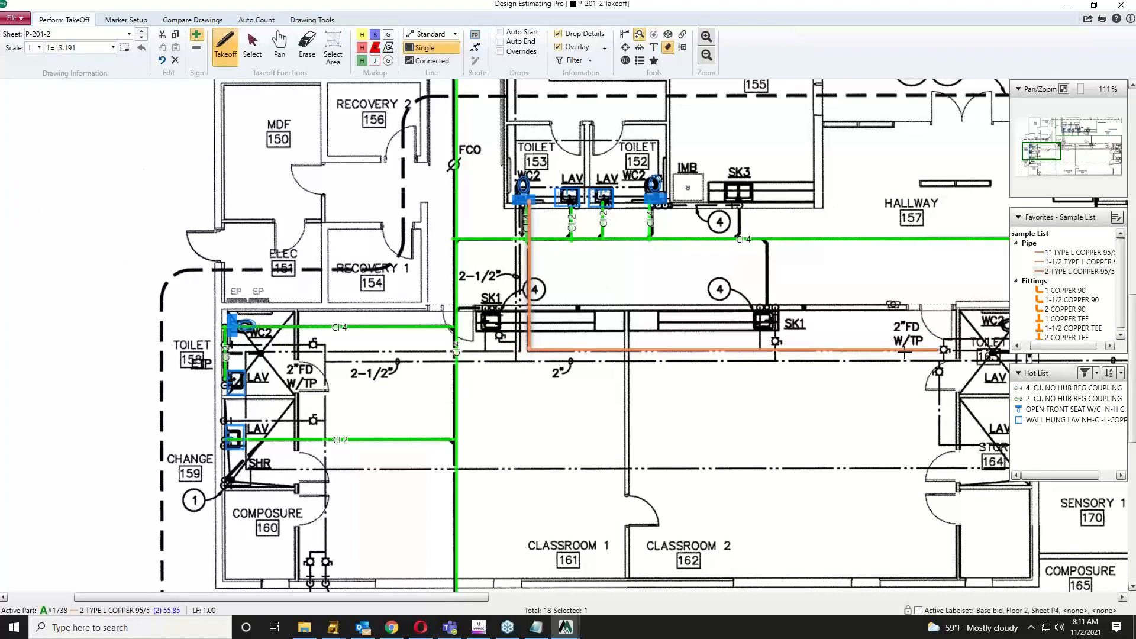
right_click(904, 353)
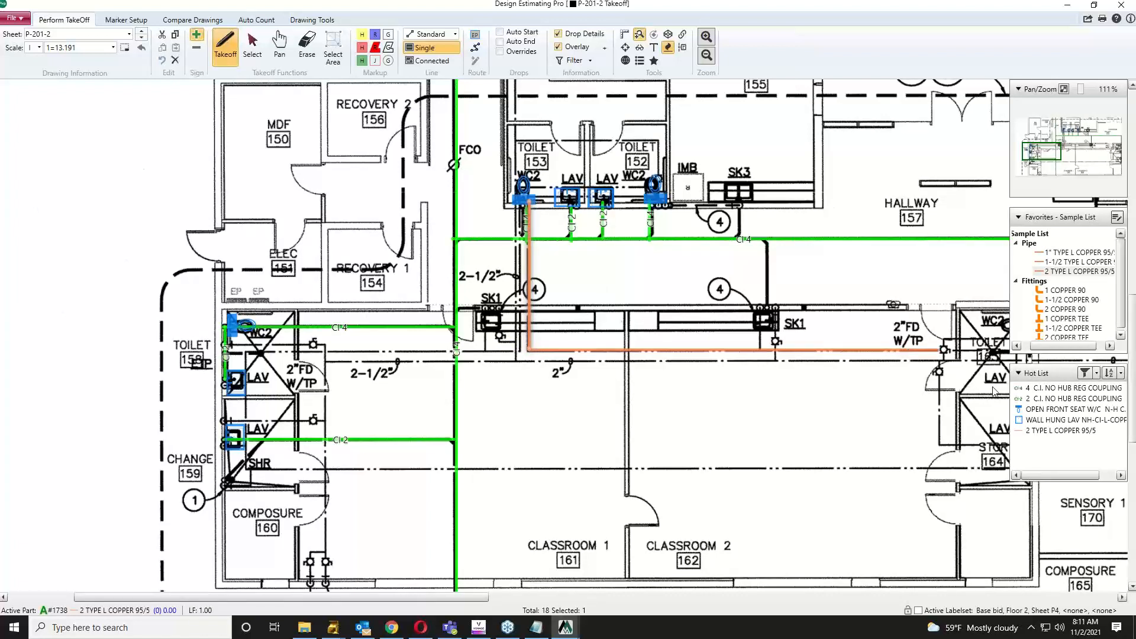
Step: Draw a 2 C.I. NO HUB REG COUPLING branch from the main to SK3
left_click(1044, 400)
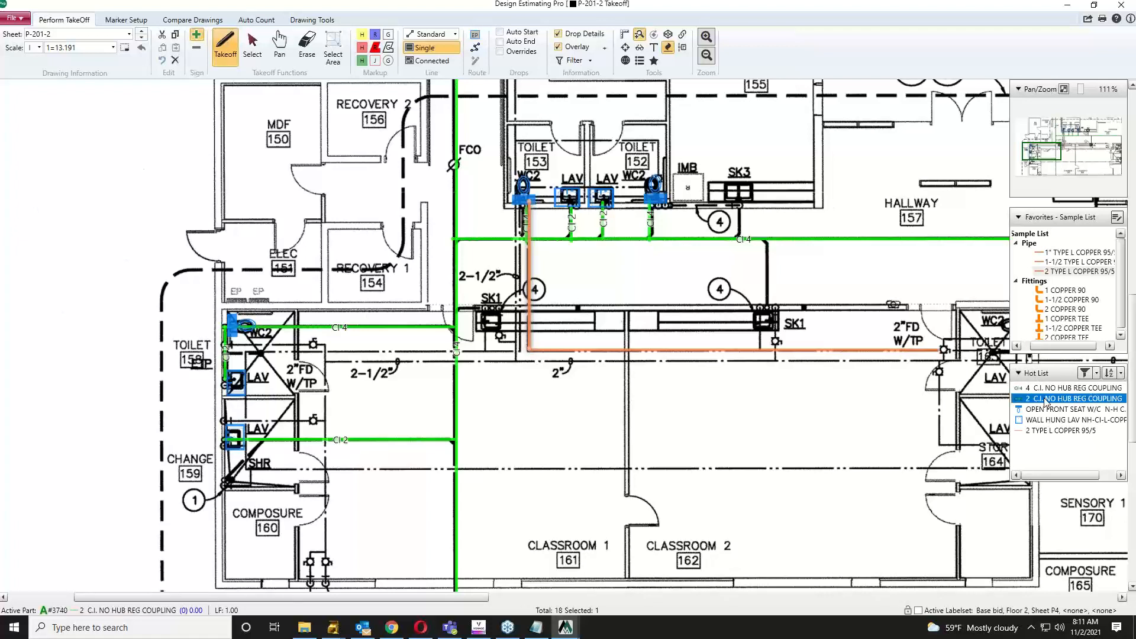
left_click(740, 240)
left_click(742, 203)
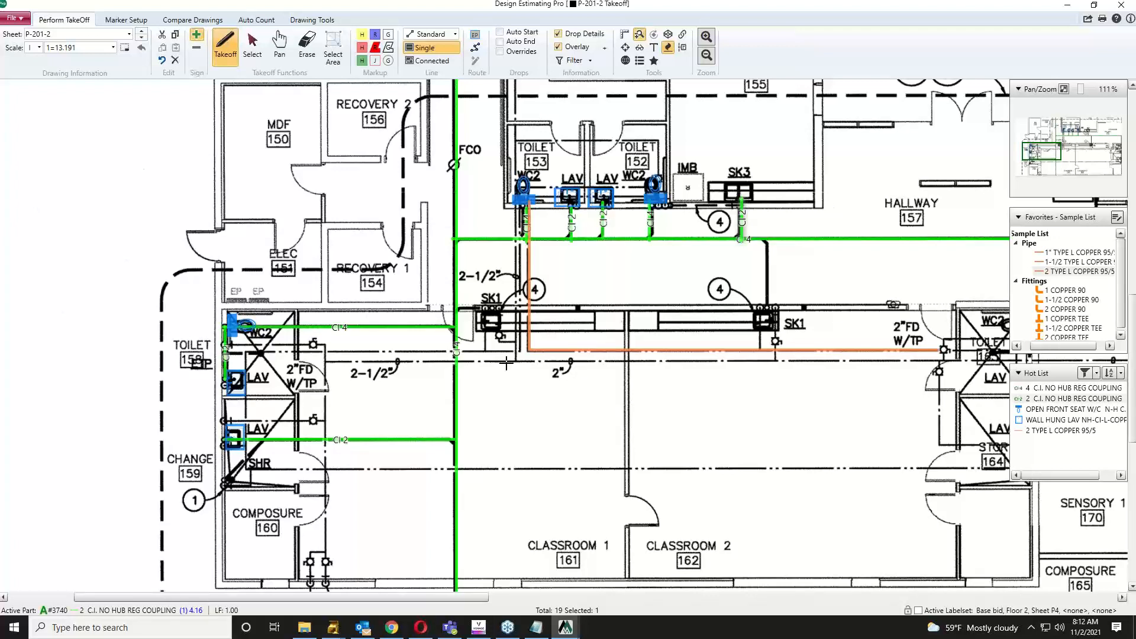
key("Escape")
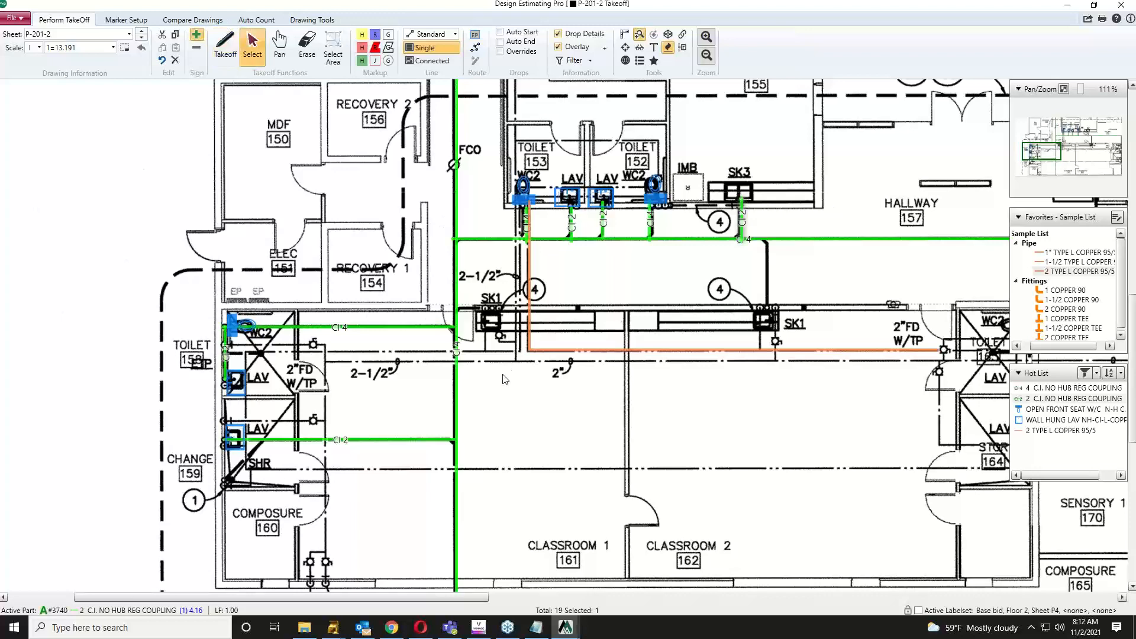
Step: Close Design Estimating Pro and open the Base Bid extension ($118,142.92, 2,993.06 labor hours)
left_click(1121, 7)
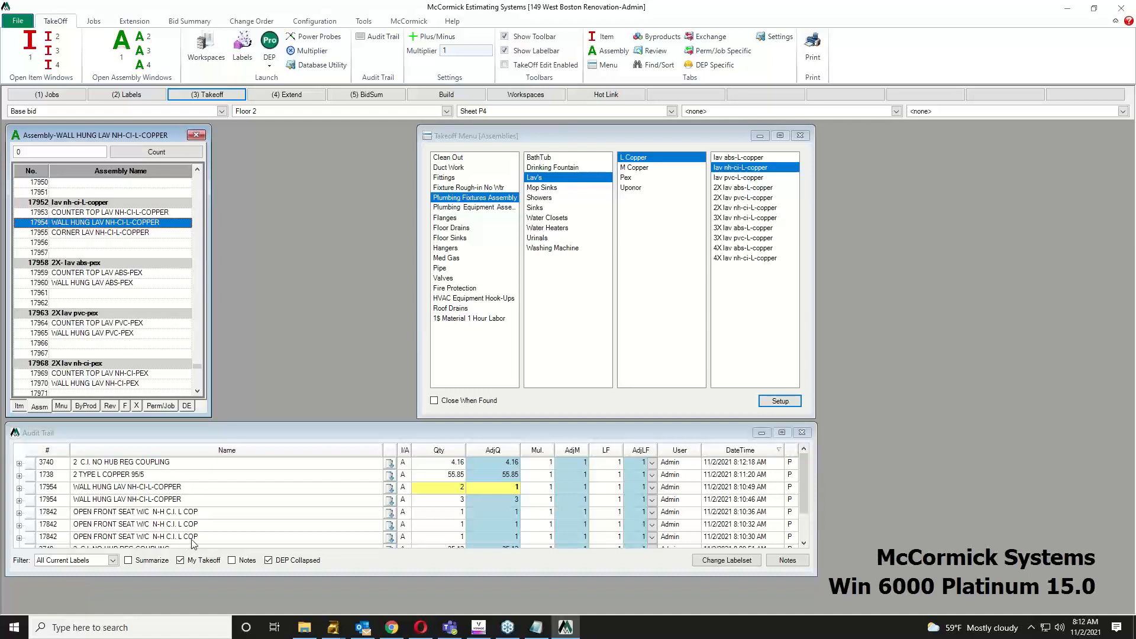
scroll(207, 539, "down", 1)
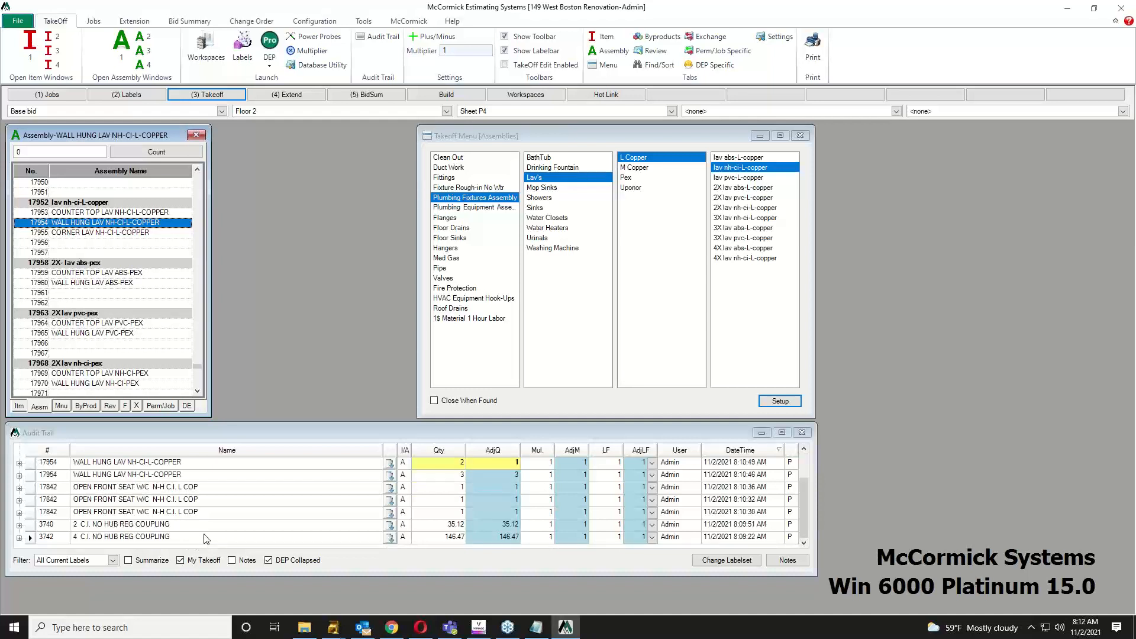
left_click(288, 96)
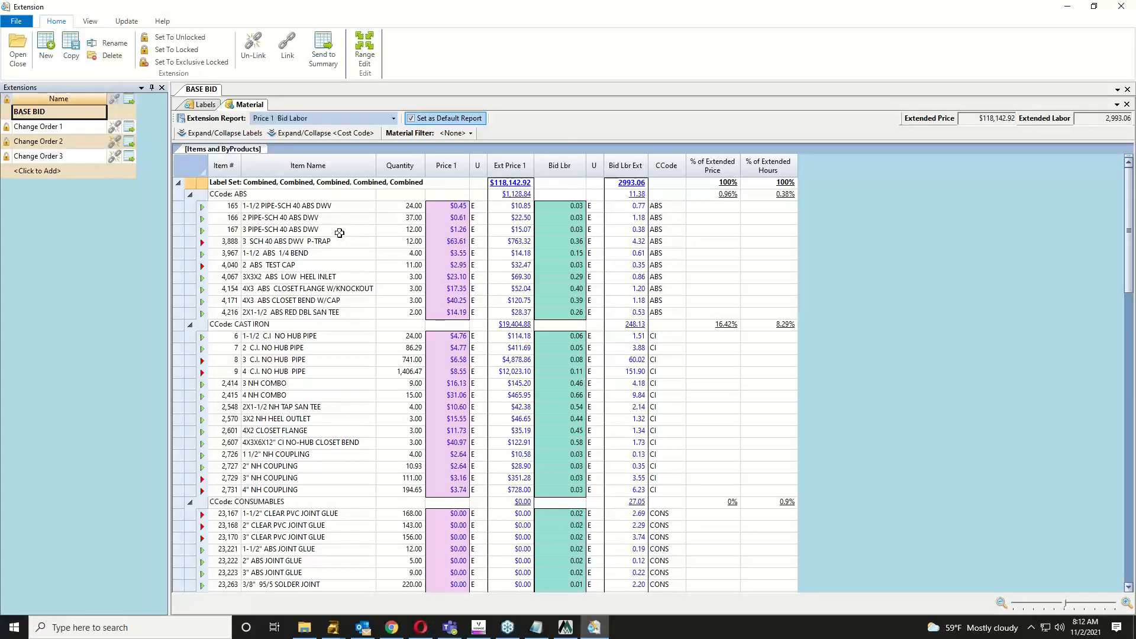
Step: Review quantity, Price 1, extended price and bid labour on the 4 C.I. NO HUB PIPE line, then list report layouts
left_click(343, 371)
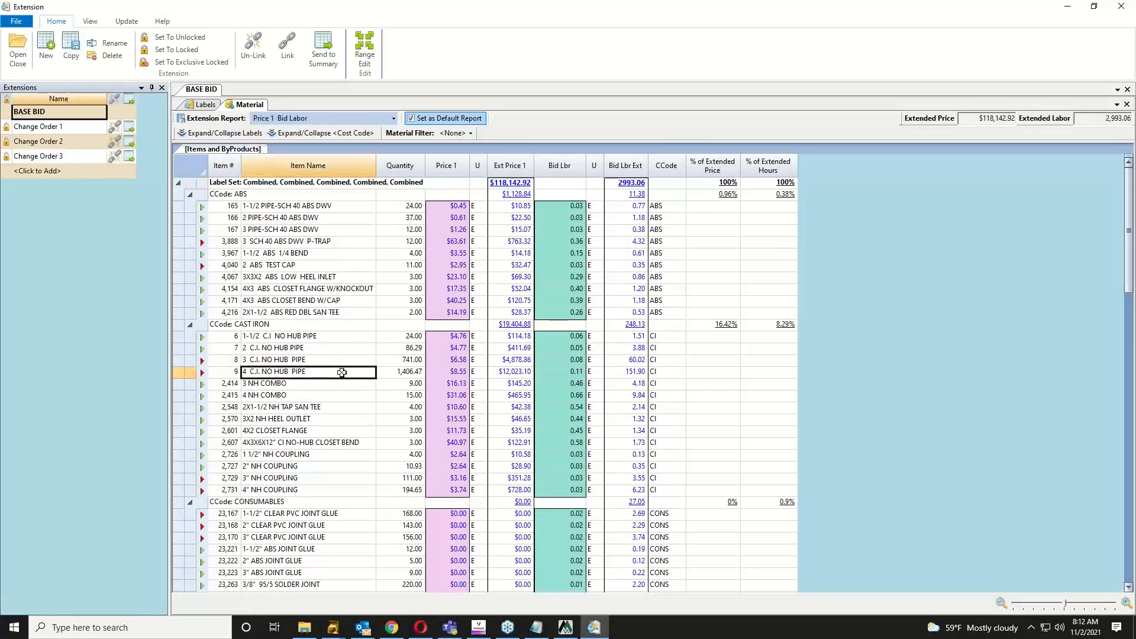
left_click(385, 371)
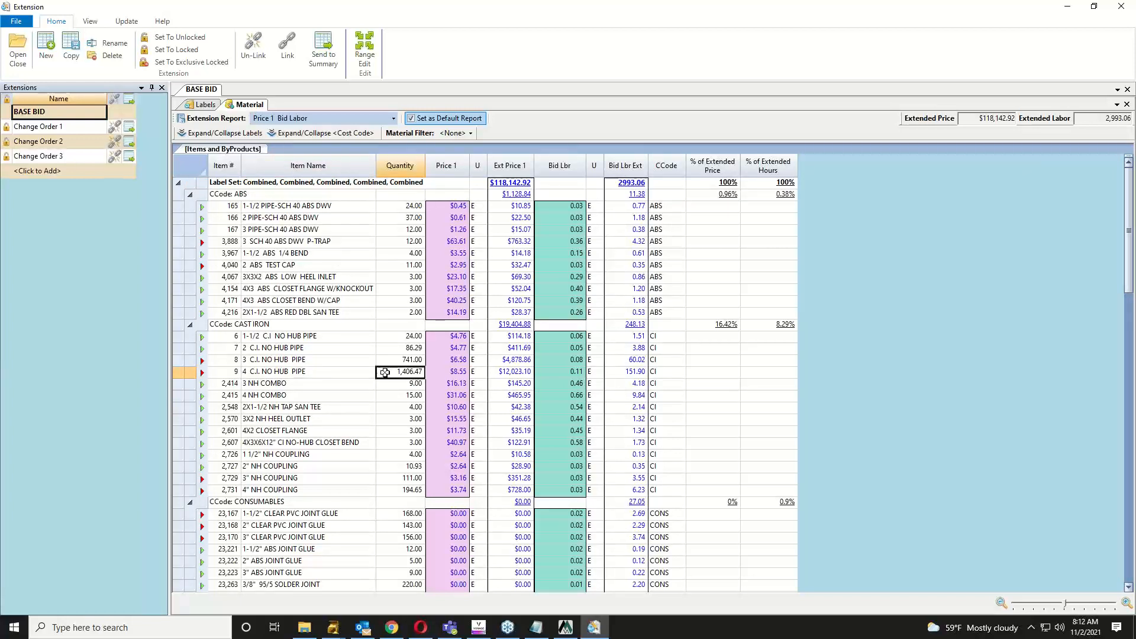
left_click(440, 372)
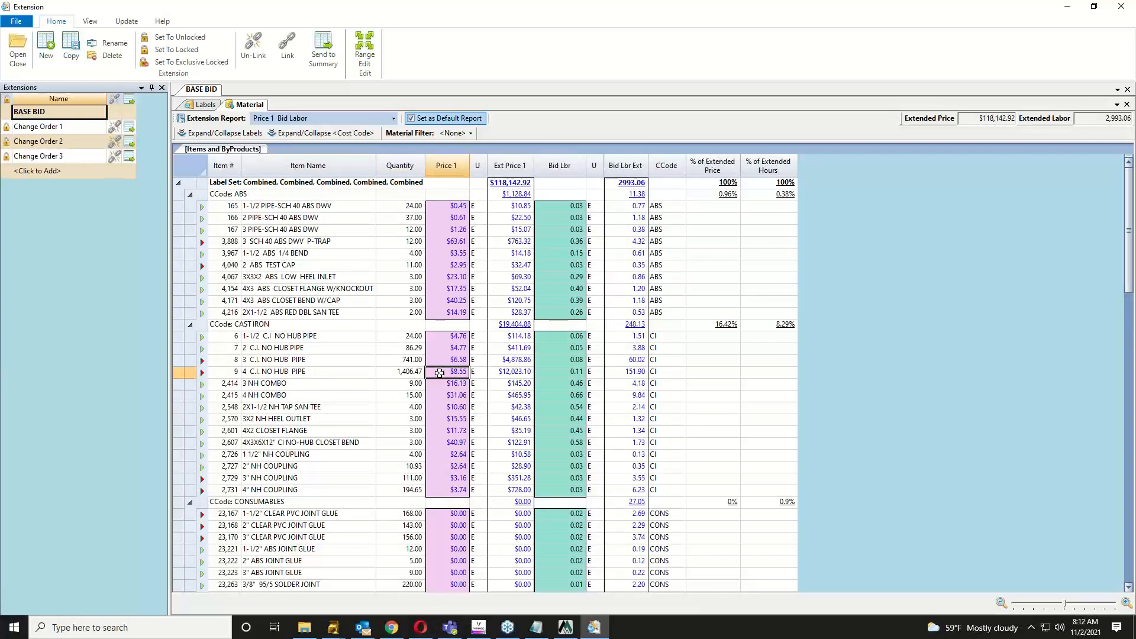
left_click(516, 373)
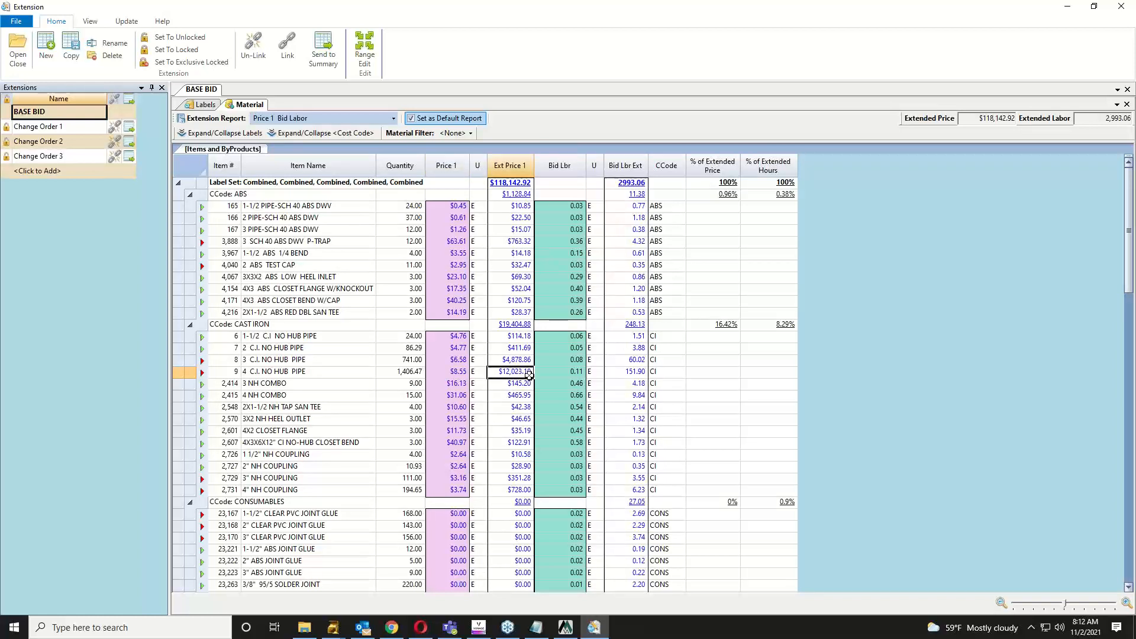
left_click(562, 376)
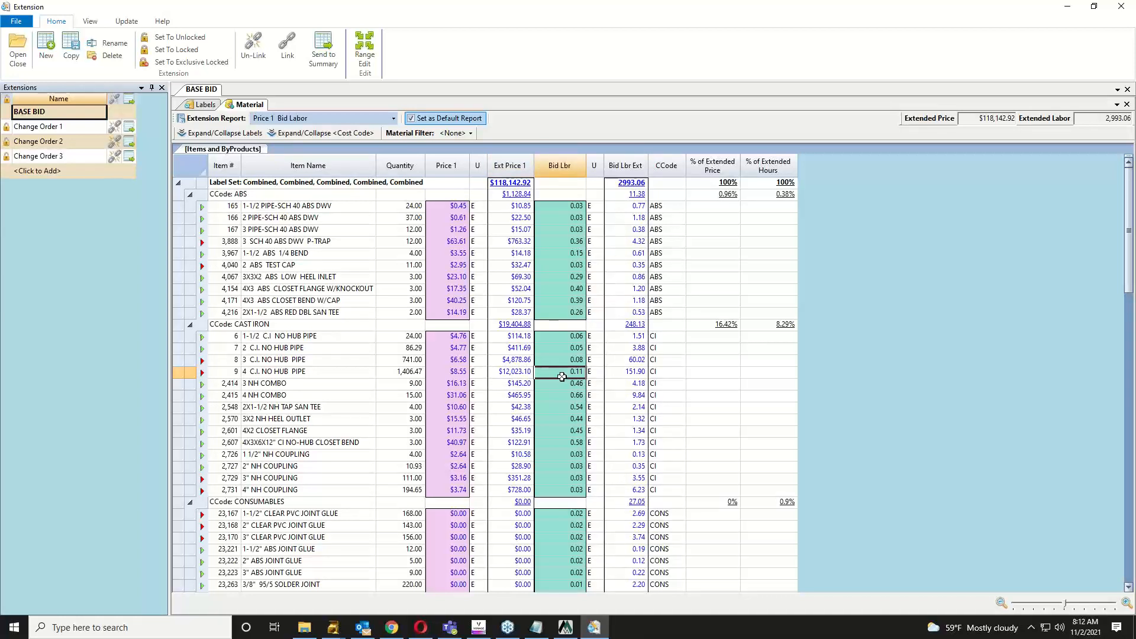
left_click(619, 373)
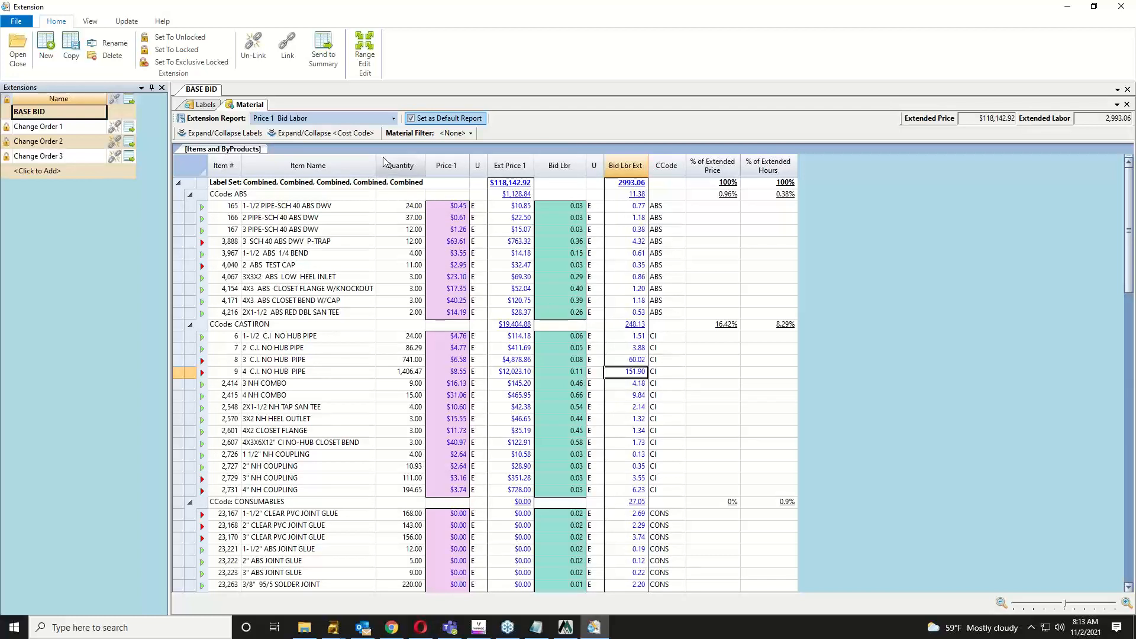
left_click(393, 119)
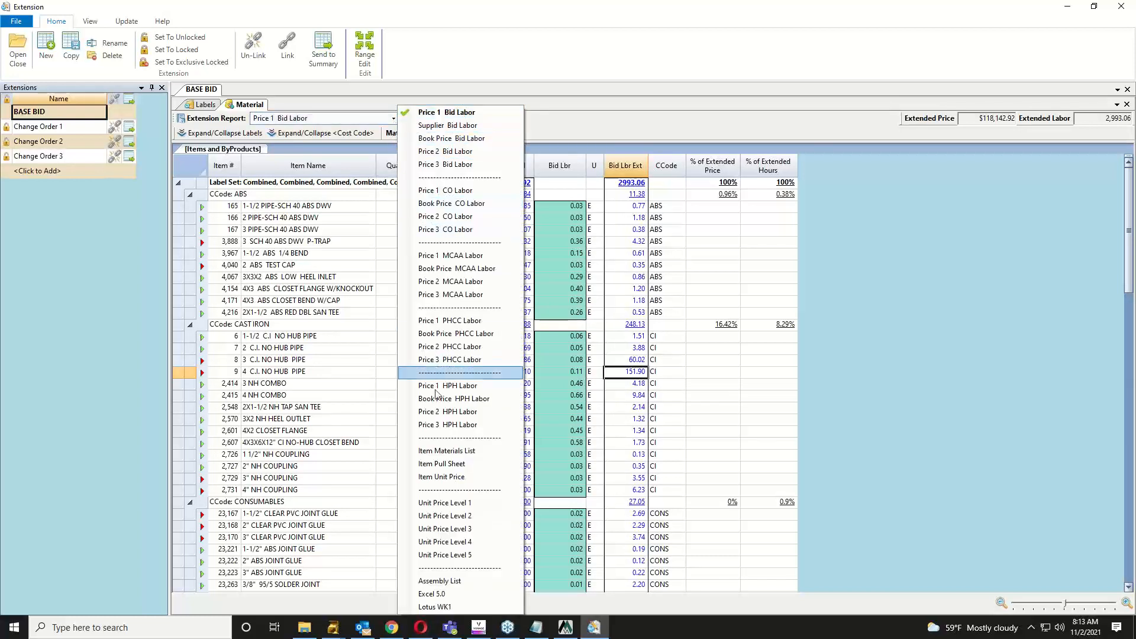
Step: Preview the Item Pull Sheet report and its Export To choices, then switch back to Price 1 Bid Labor
left_click(449, 465)
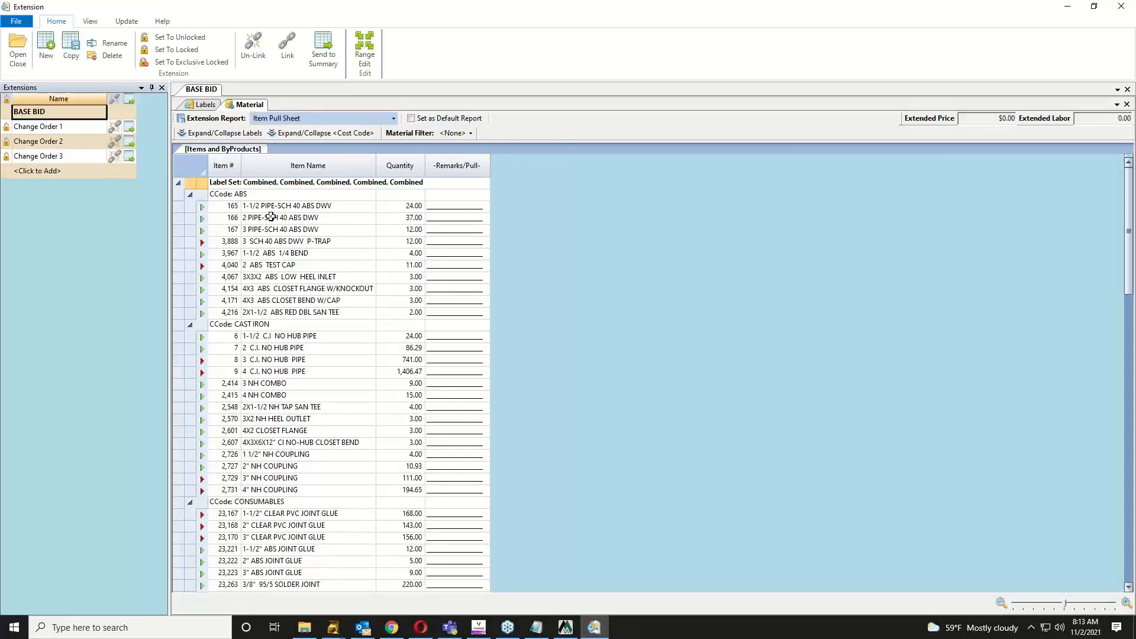
left_click(27, 25)
mouse_move(43, 70)
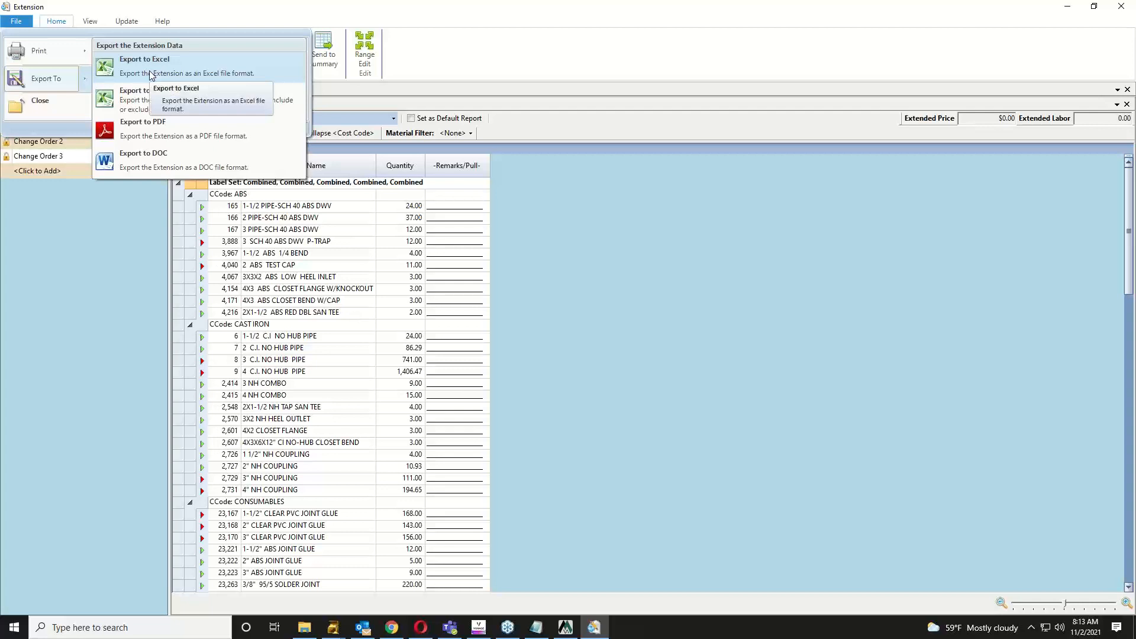
left_click(560, 209)
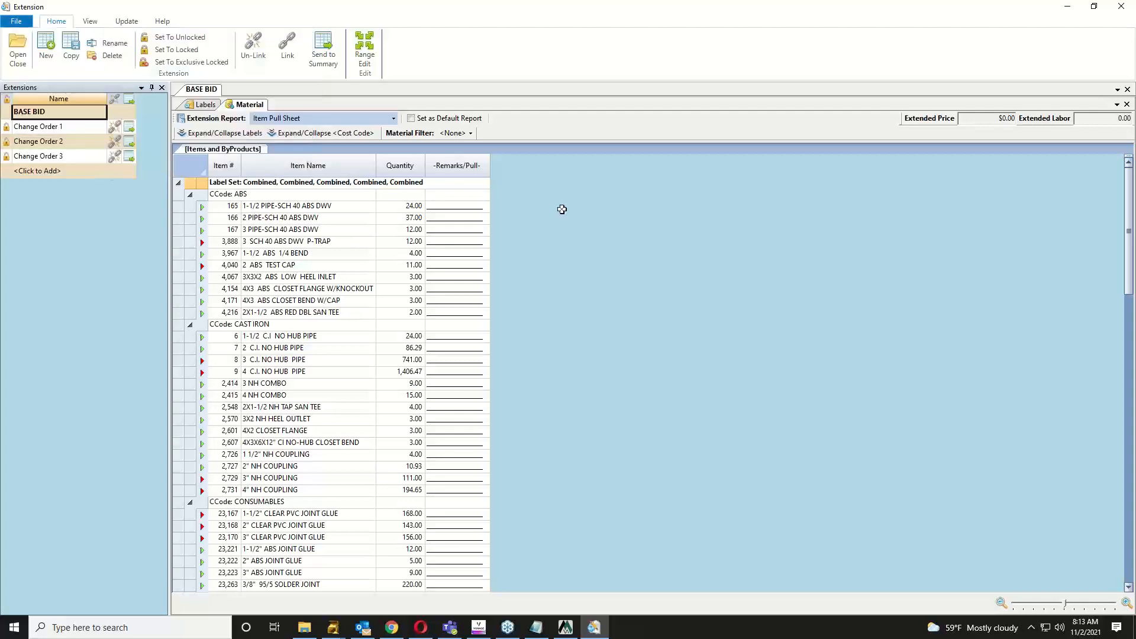
left_click(392, 119)
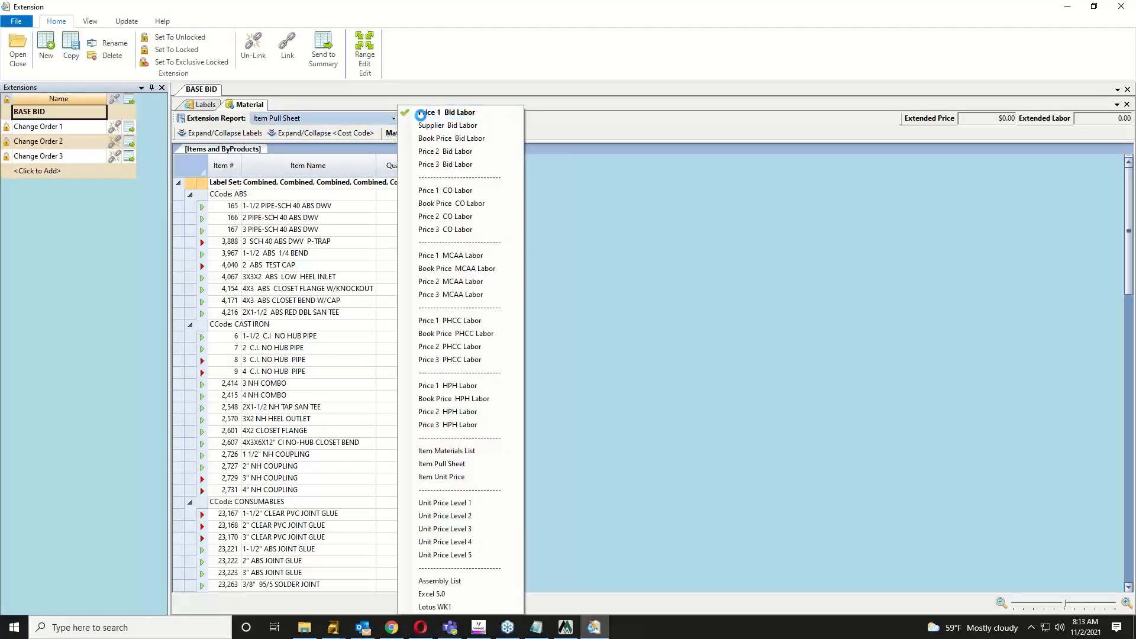
left_click(420, 110)
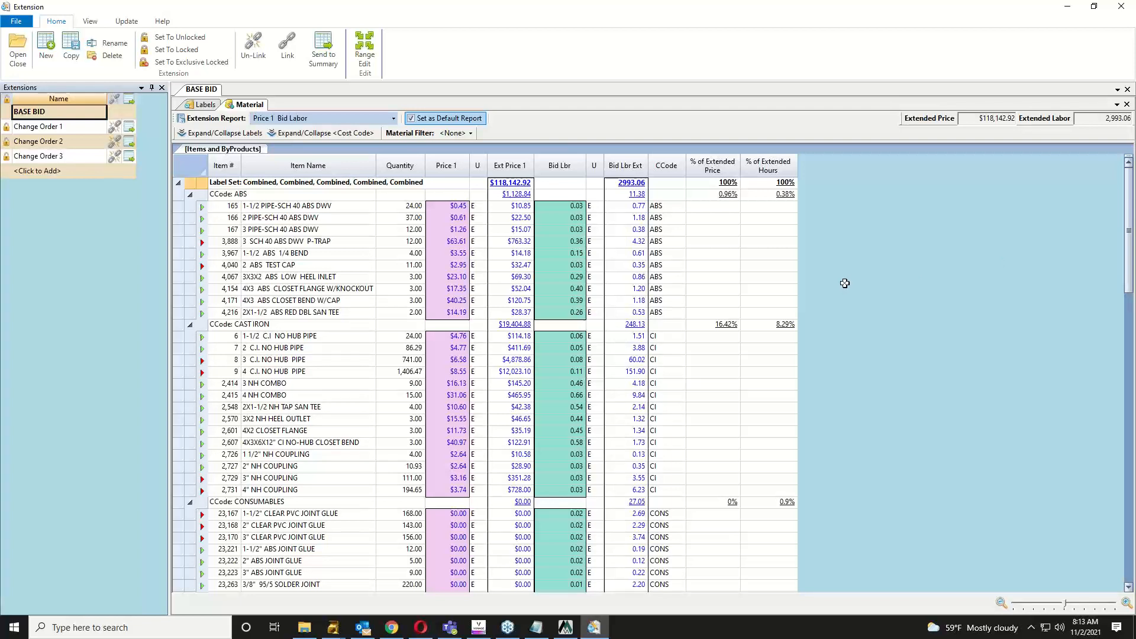
Step: Exclude Change Orders 1–3 and Floors 1–2 from the extension and view the filtered materials
left_click(205, 106)
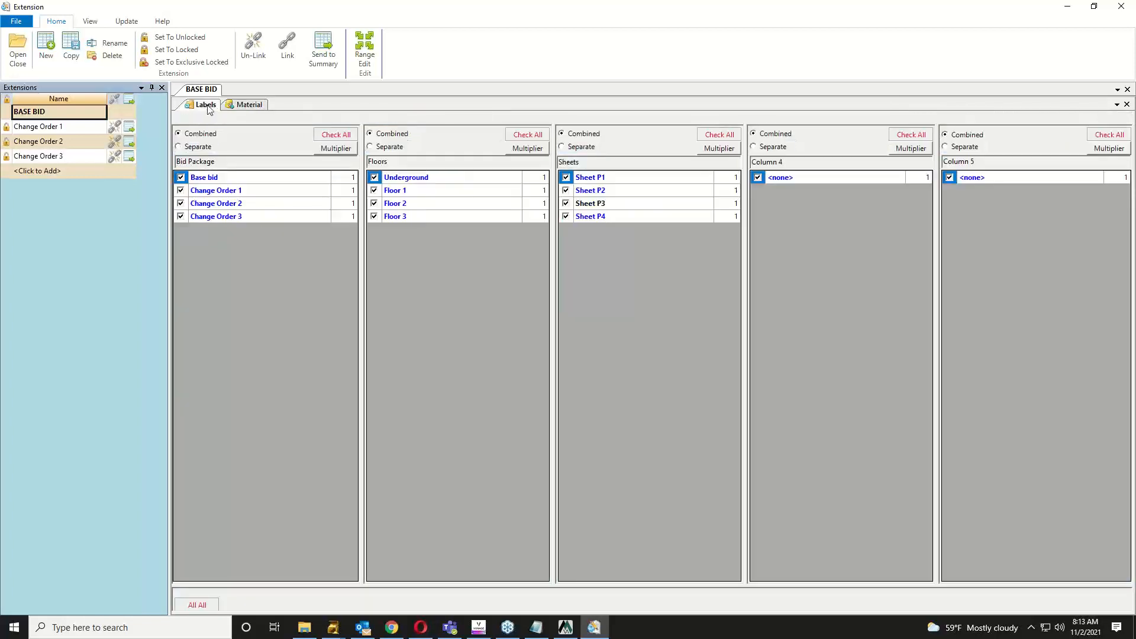
left_click(181, 190)
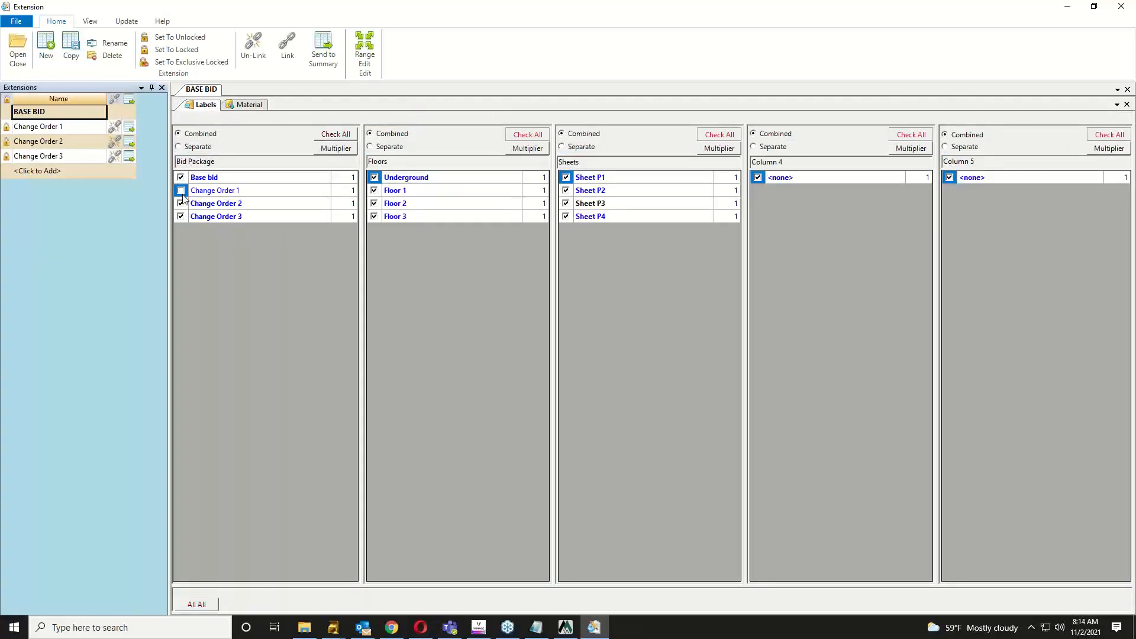
left_click(180, 203)
left_click(180, 217)
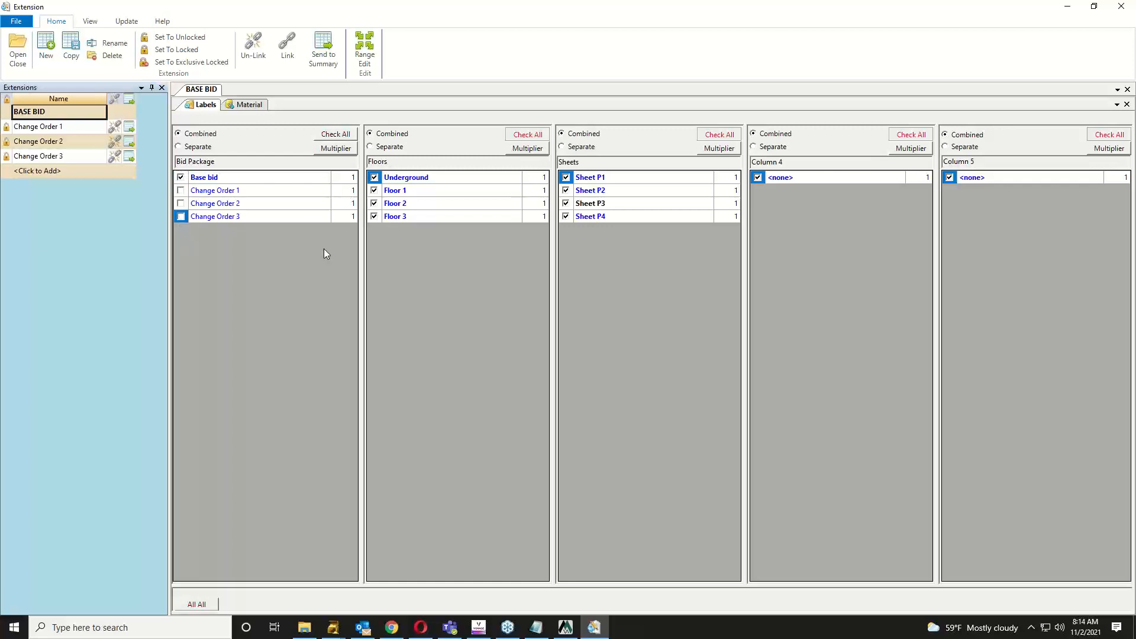
left_click(374, 190)
left_click(374, 203)
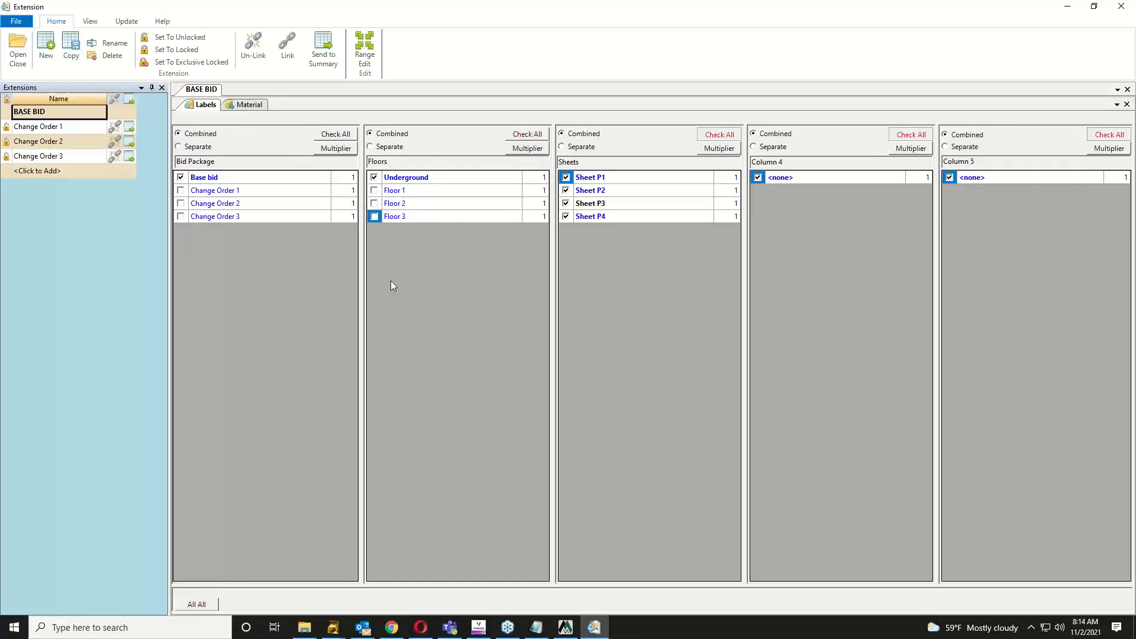
left_click(254, 105)
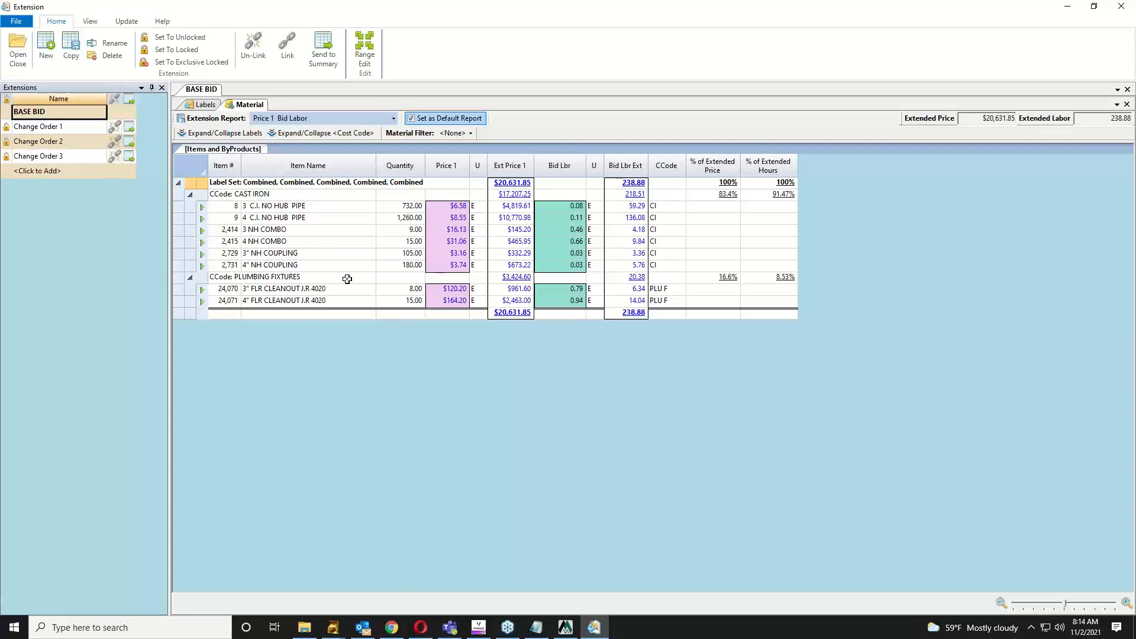
Step: Re-include Floors 1–3, set Floors to Separate, and view materials split by floor
left_click(205, 105)
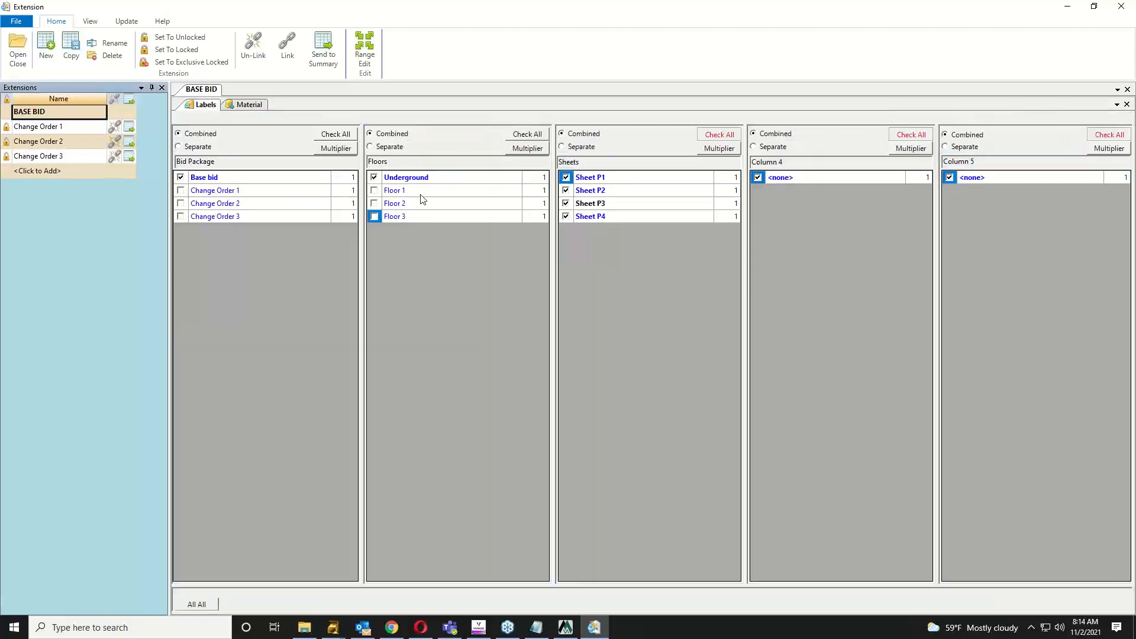
left_click(374, 190)
left_click(374, 203)
left_click(374, 216)
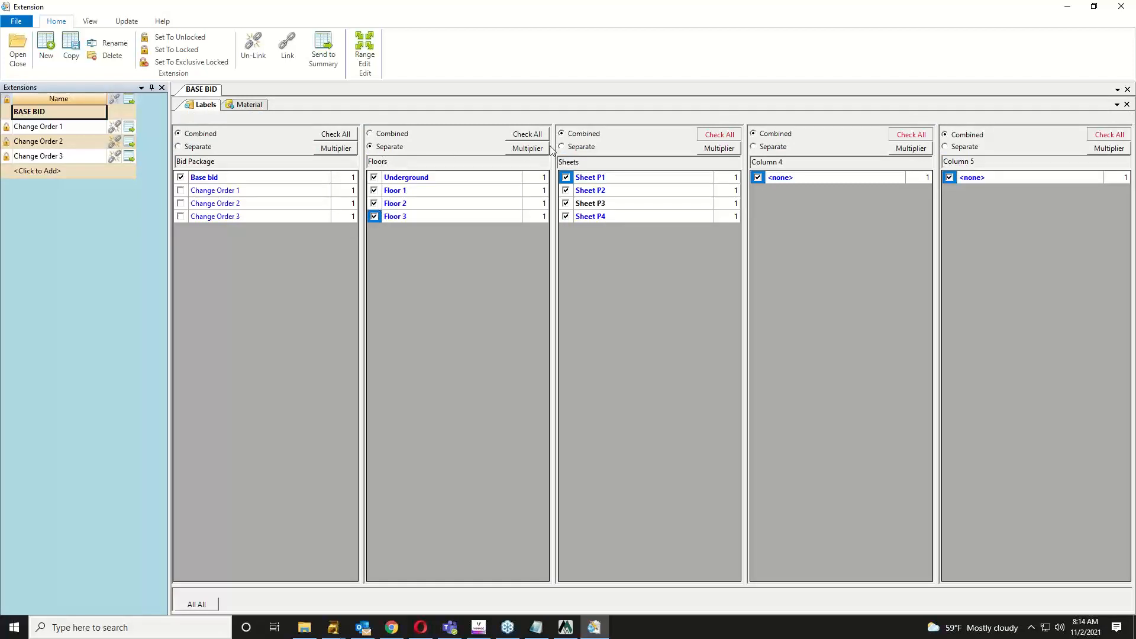
left_click(379, 147)
left_click(255, 107)
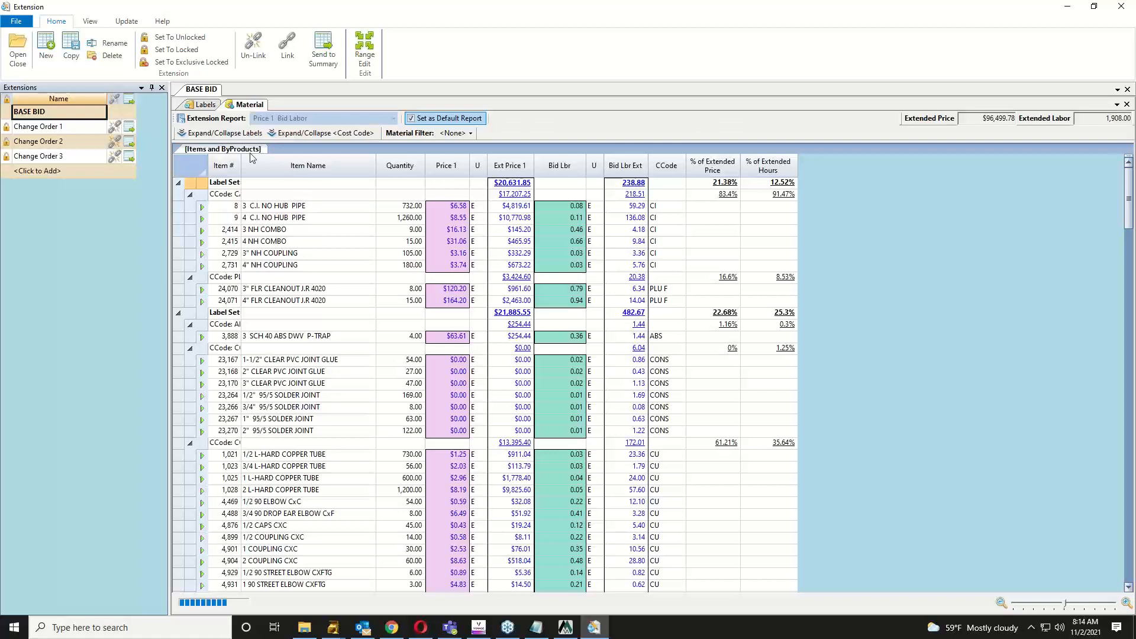
Step: Collapse to one row per floor and check labour totals from 238.88 to 600.67, 1908.00 overall
left_click(243, 133)
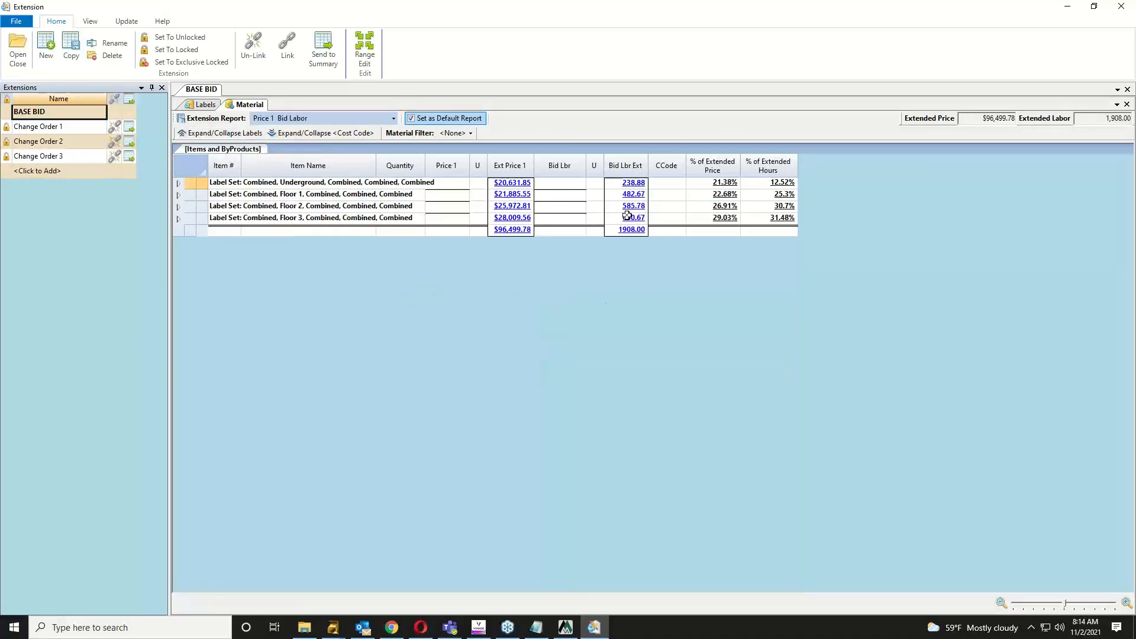
left_click_drag(621, 181, 619, 219)
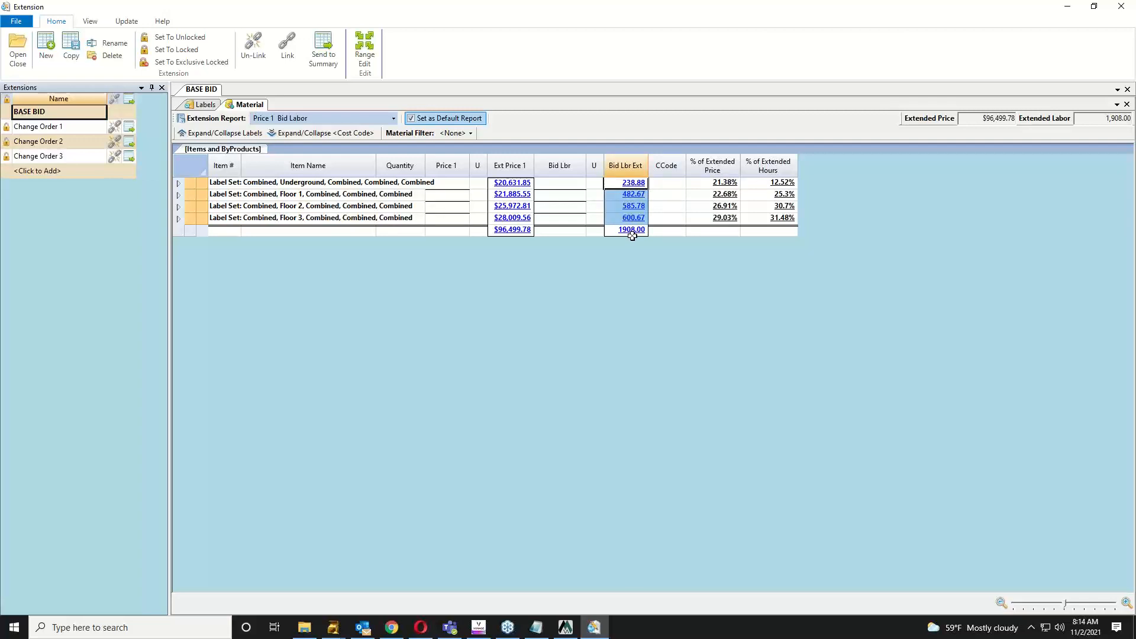
left_click(616, 198)
left_click(614, 185)
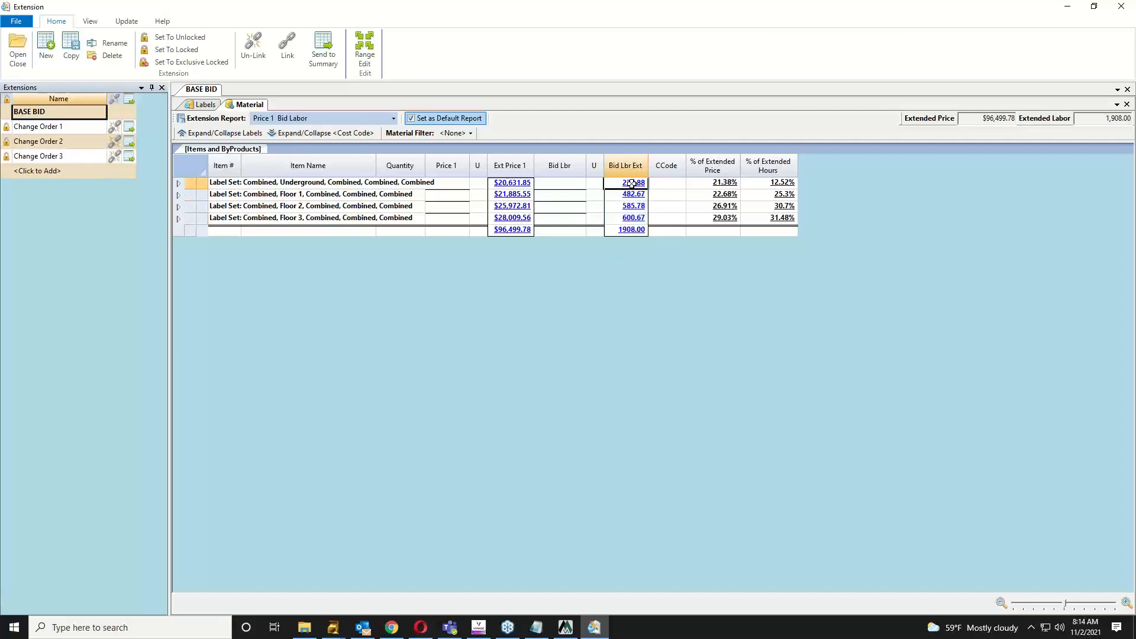
left_click(632, 230)
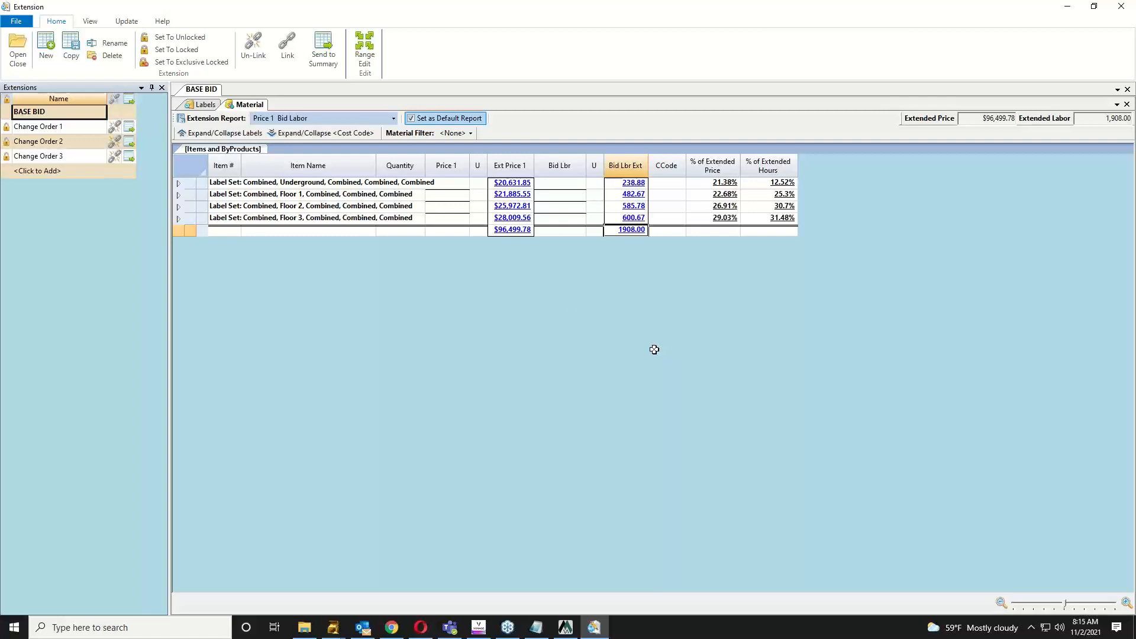
Step: Send the Base Bid extension to summary, confirm the message, and bring up the (5) BidSum window
left_click(323, 55)
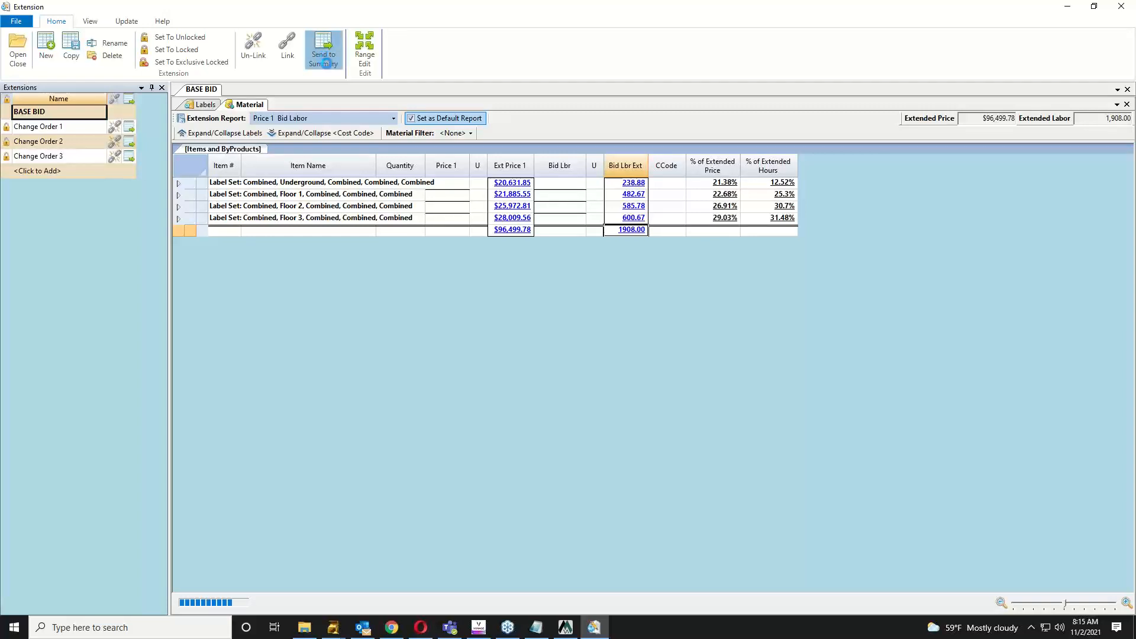
left_click(636, 356)
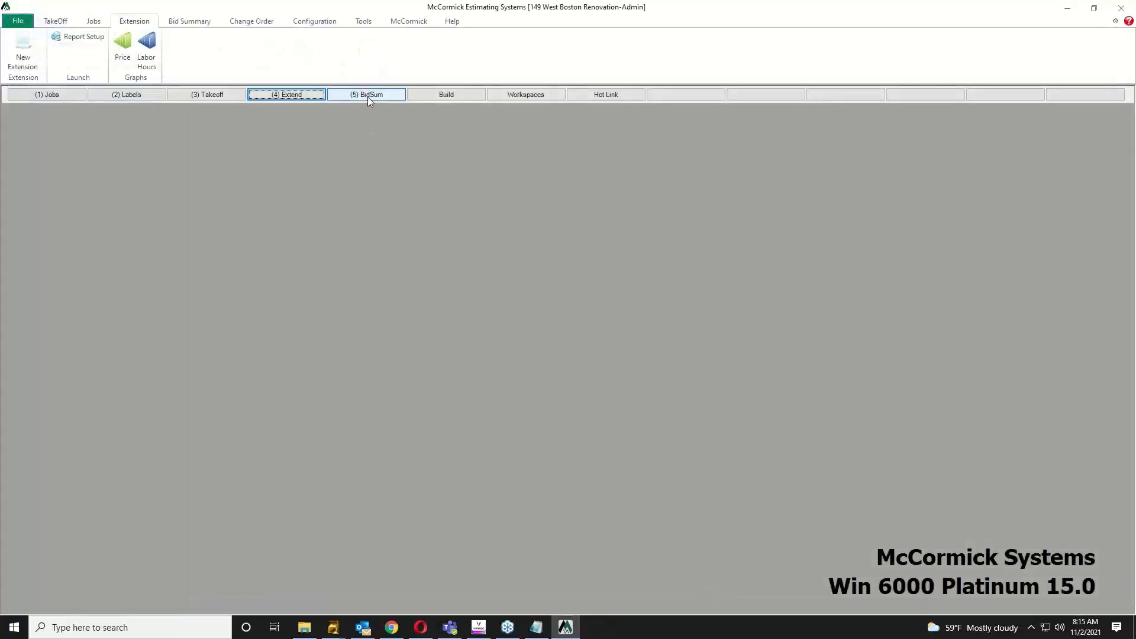
left_click(367, 96)
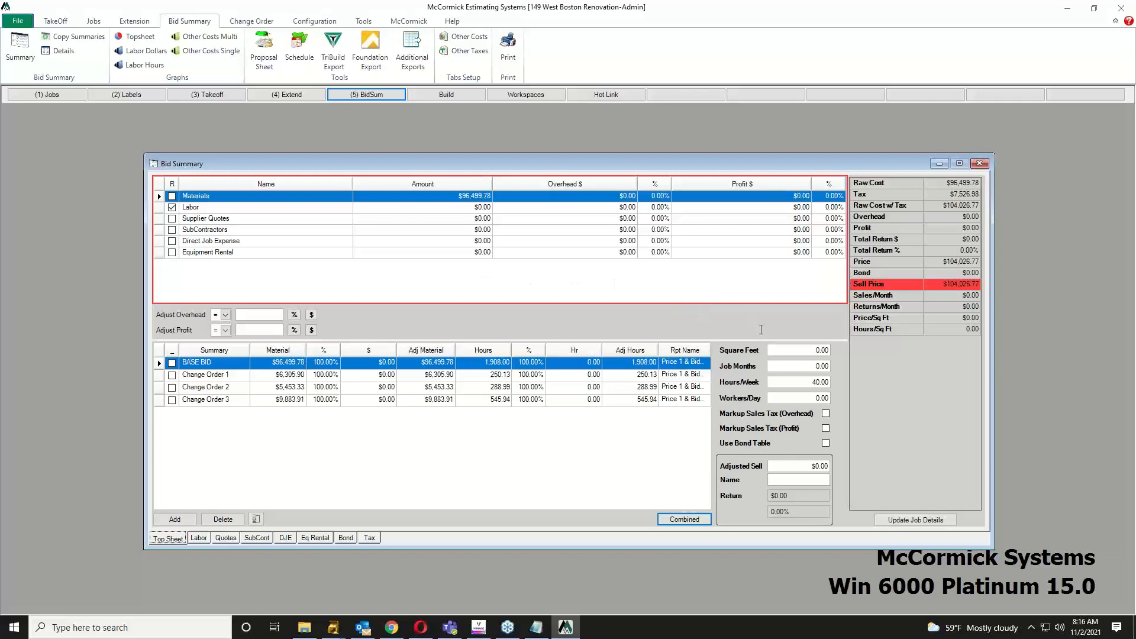
Step: On the Top Sheet, enter job months, keep 40 hours per week, and set 4 workers per day
left_click(797, 365)
type("1")
left_click(821, 382)
left_click(817, 398)
type("4")
left_click(827, 381)
left_click(198, 539)
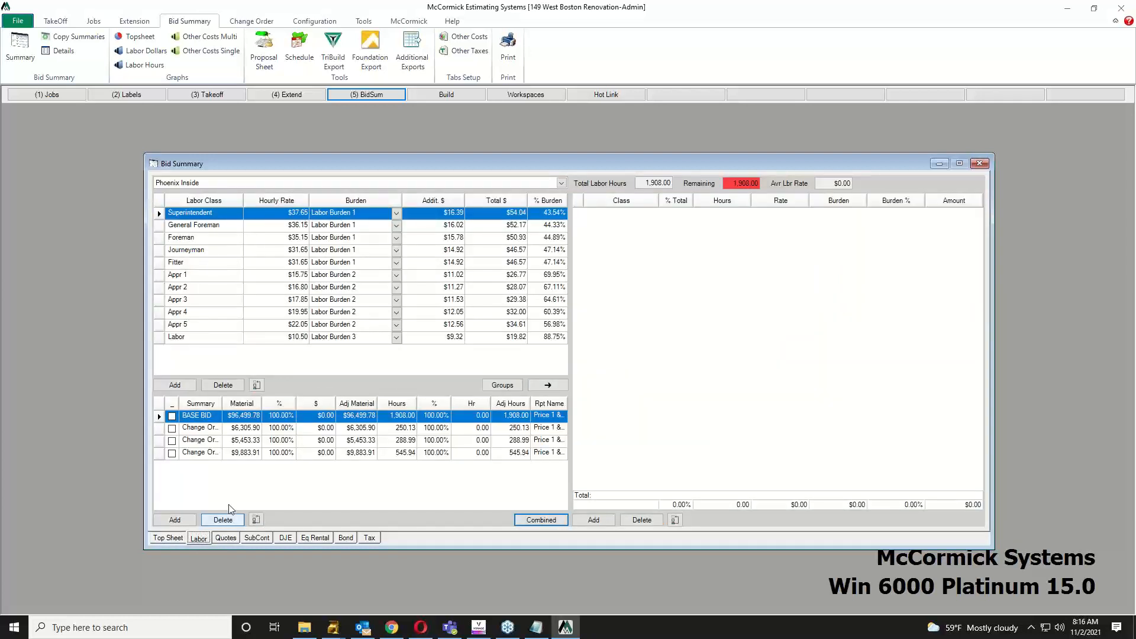
Step: Add Foreman, Journeyman, Appr 2 and Appr 5 to the labour distribution
left_click(170, 239)
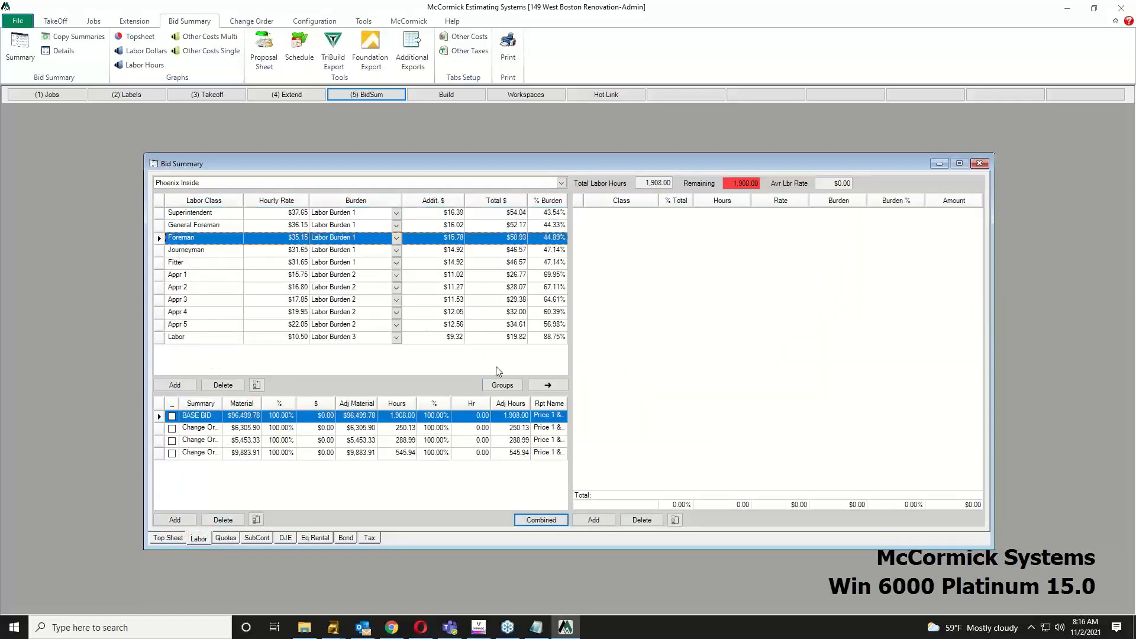
left_click(545, 386)
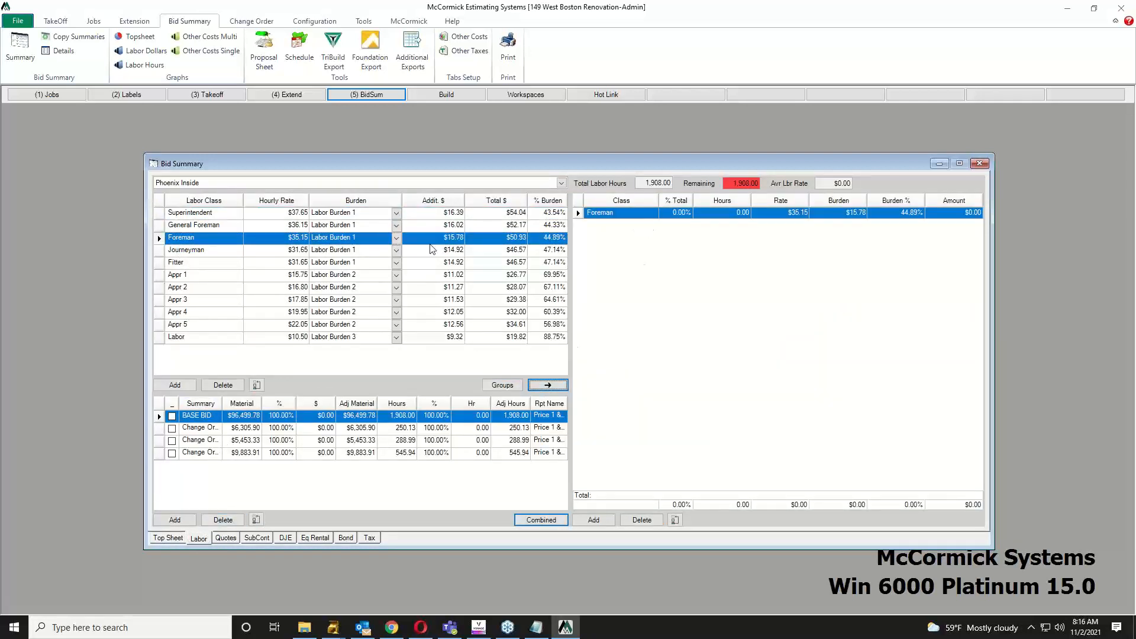
left_click(205, 250)
left_click(548, 385)
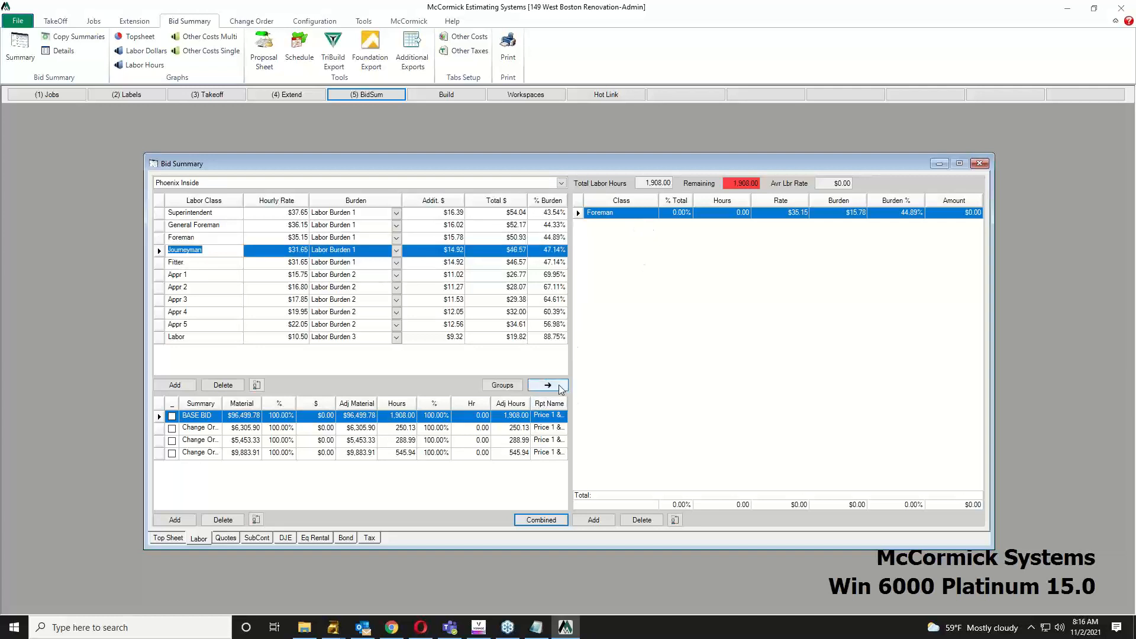
left_click(223, 289)
left_click(547, 386)
left_click(230, 326)
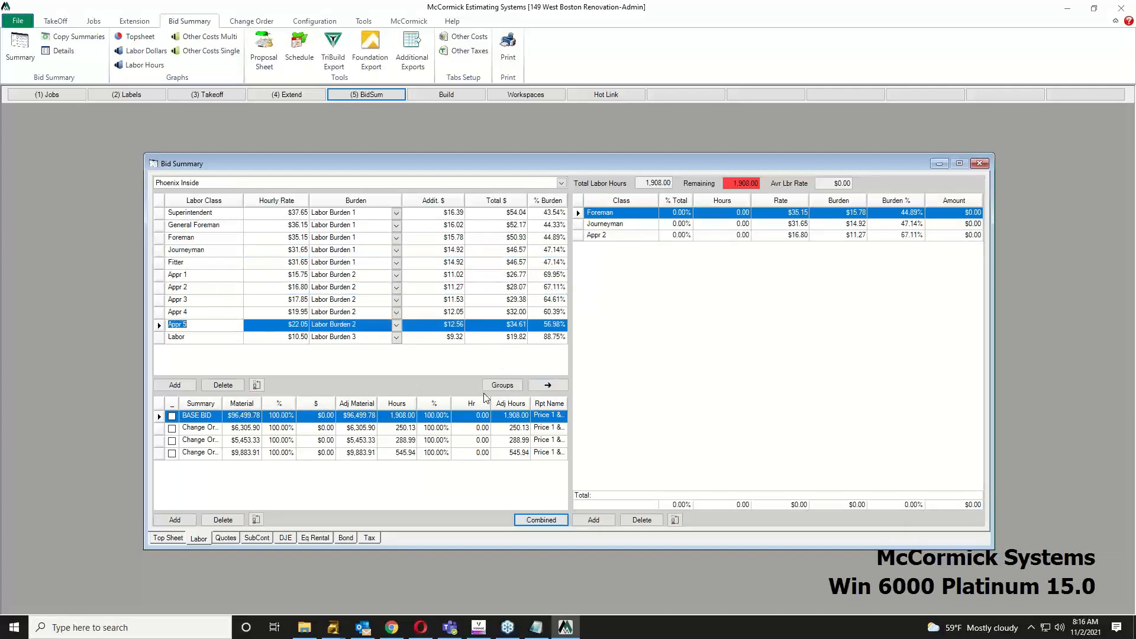
left_click(537, 385)
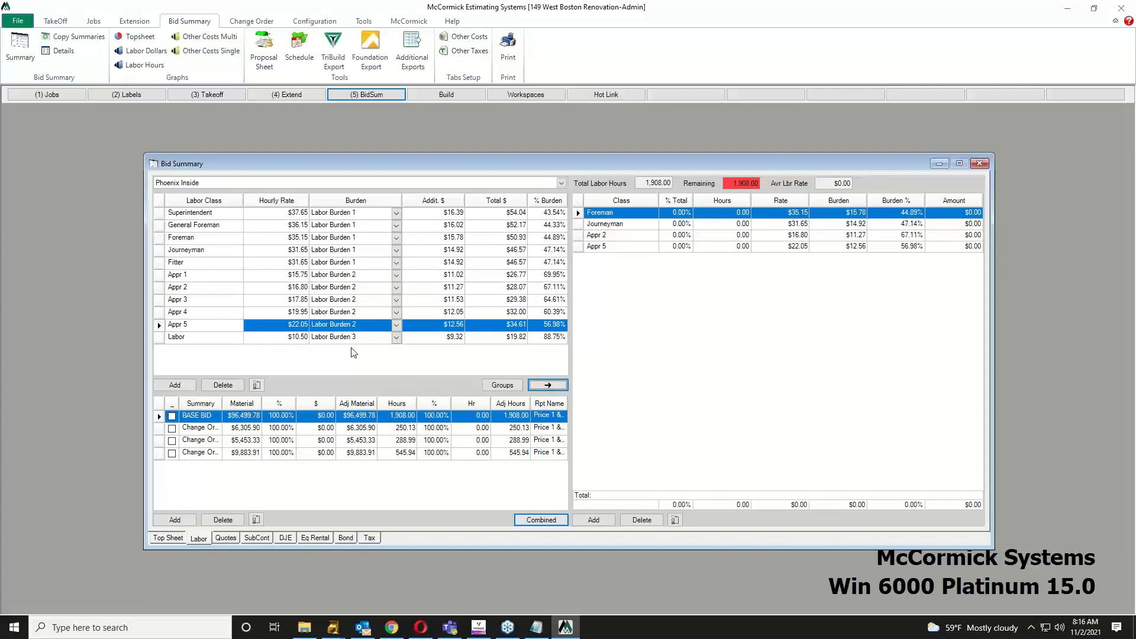
Step: Give each of the four labour classes a 25% share of total hours
left_click(680, 214)
type("25")
key("Down")
type("25")
key("Down")
type("25")
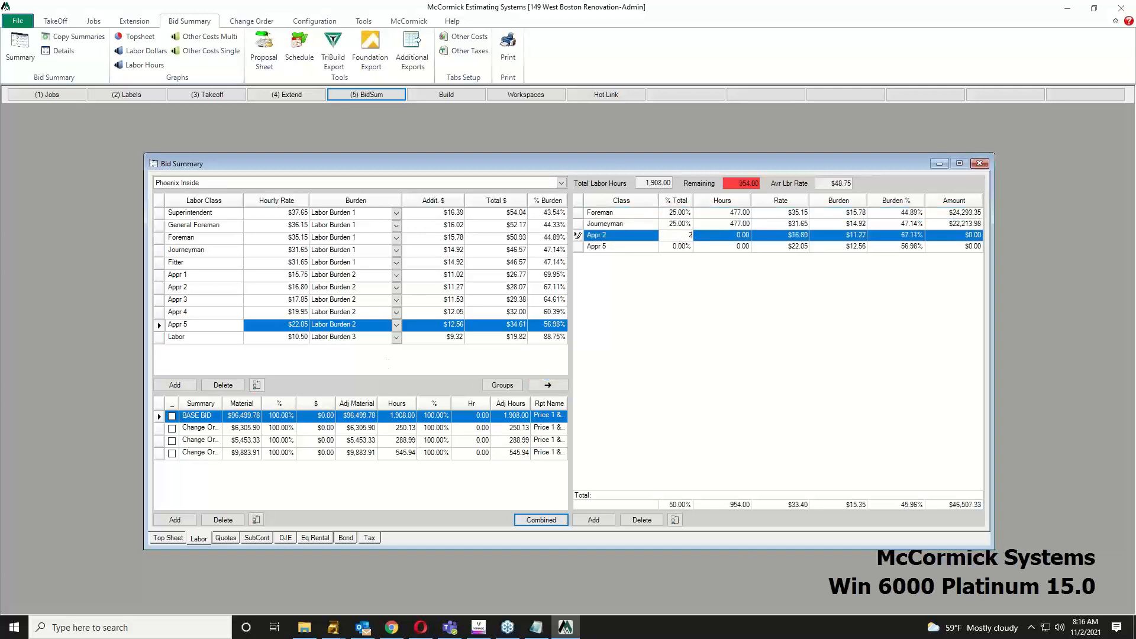
key("Down")
type("25")
key("Up")
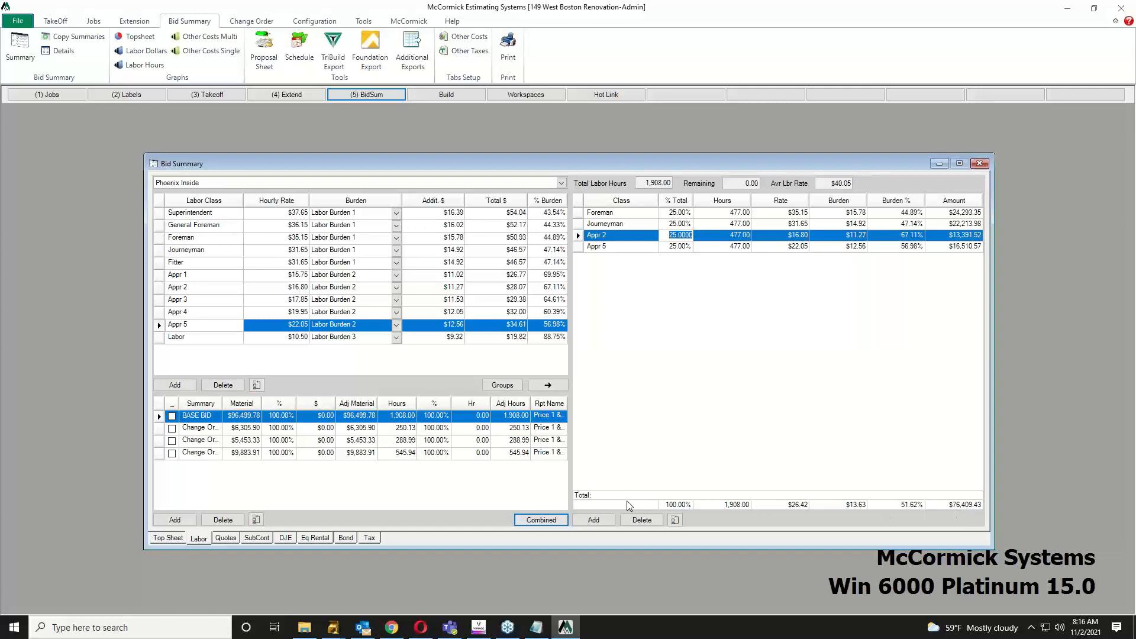
left_click(228, 540)
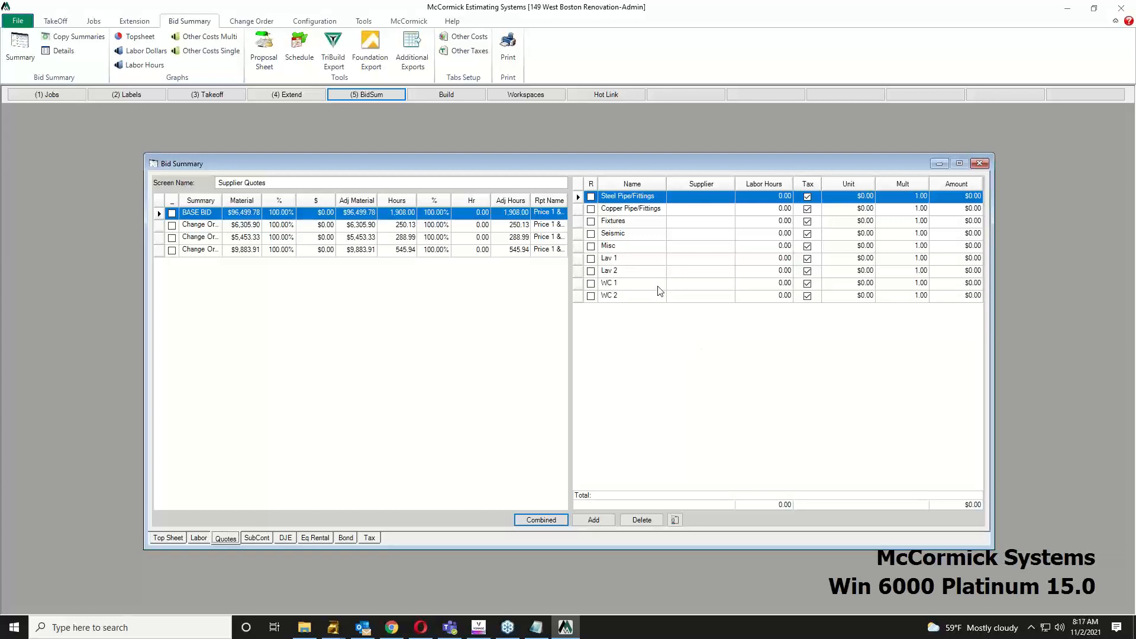
Step: Price Lav 1 at $125 × 8 and WC 1 at $250 × 8 in the supplier quotes
left_click(850, 262)
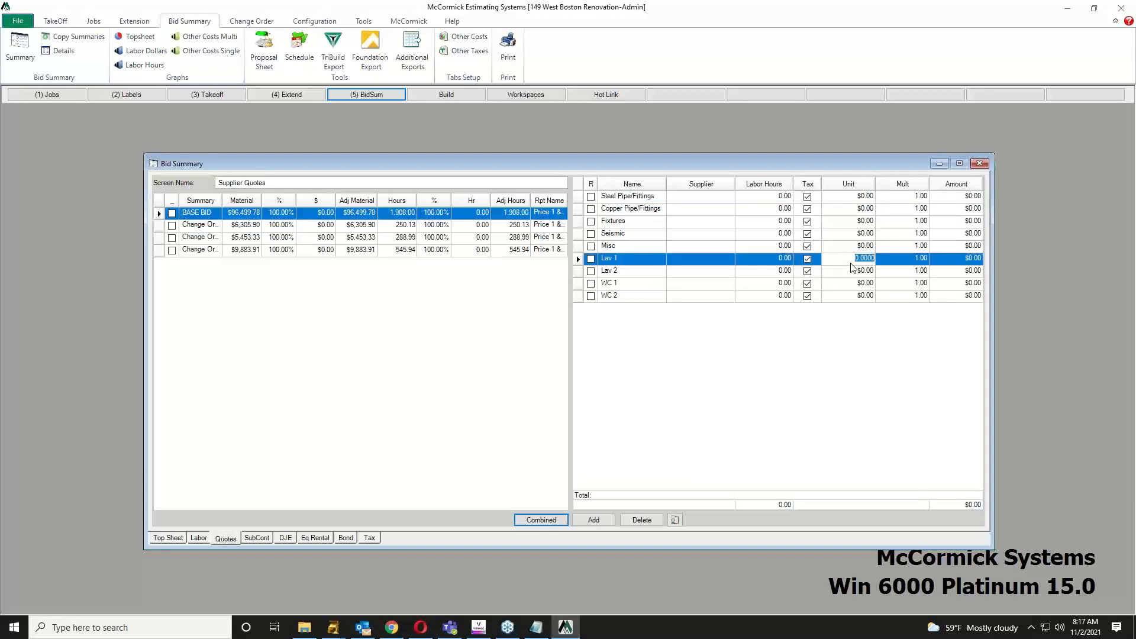
type("125")
key("Tab")
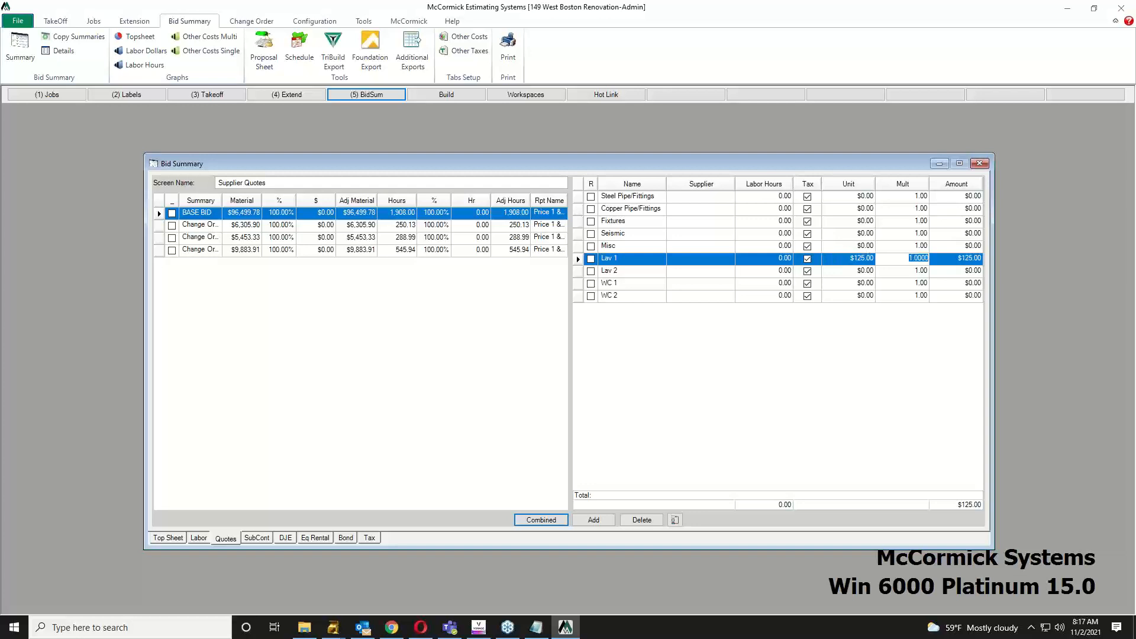
type("8")
key("Tab")
key("Down")
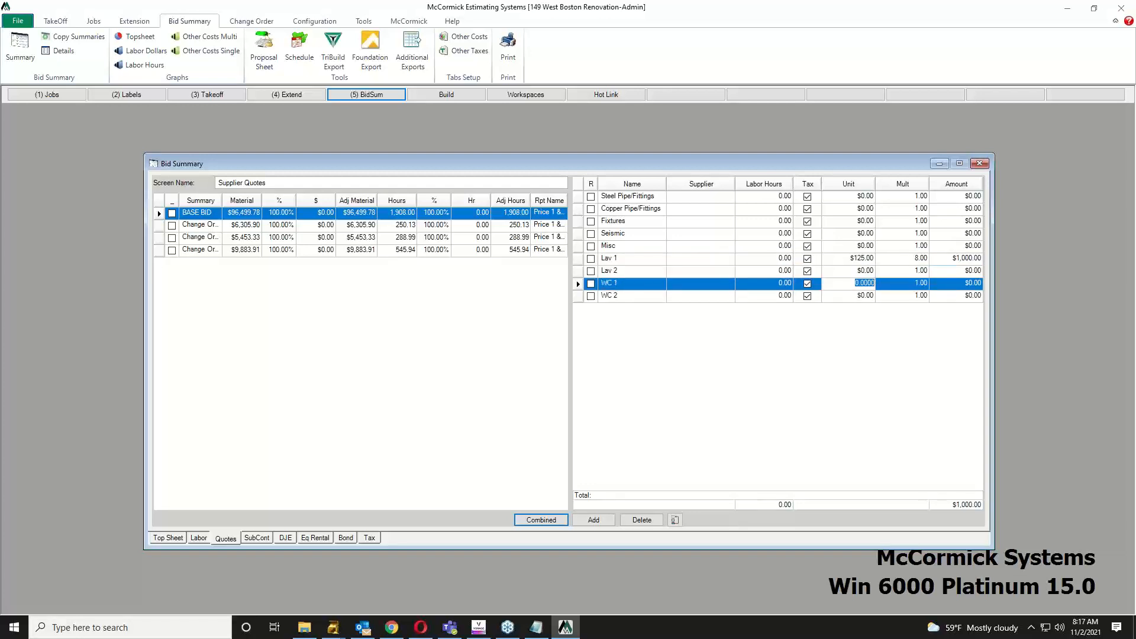
type("250")
key("Tab")
type("8")
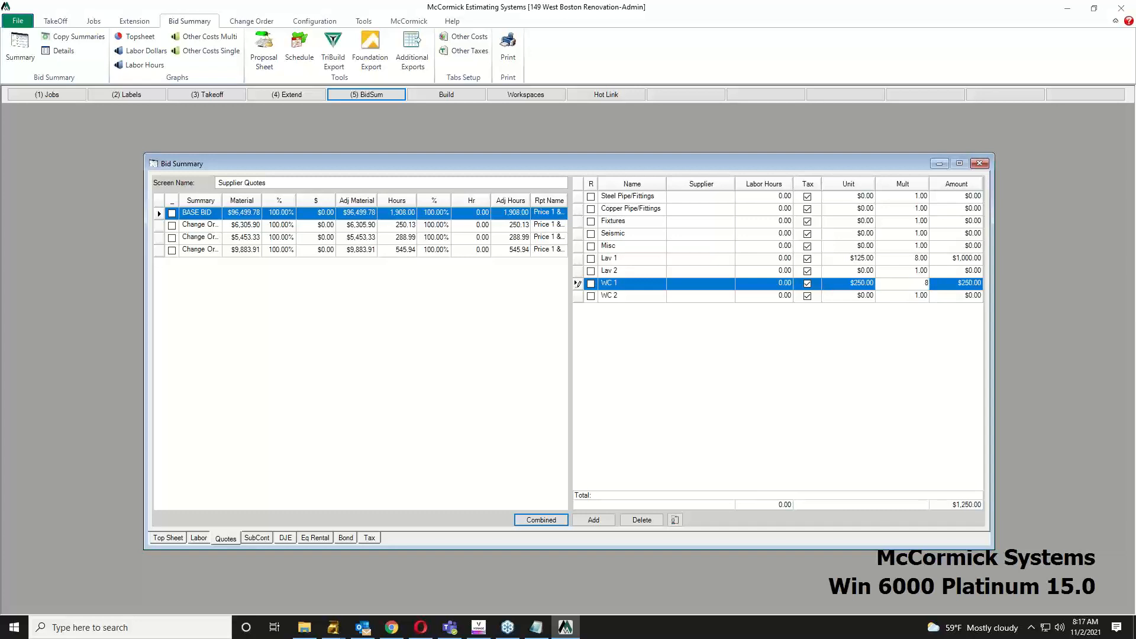
key("Return")
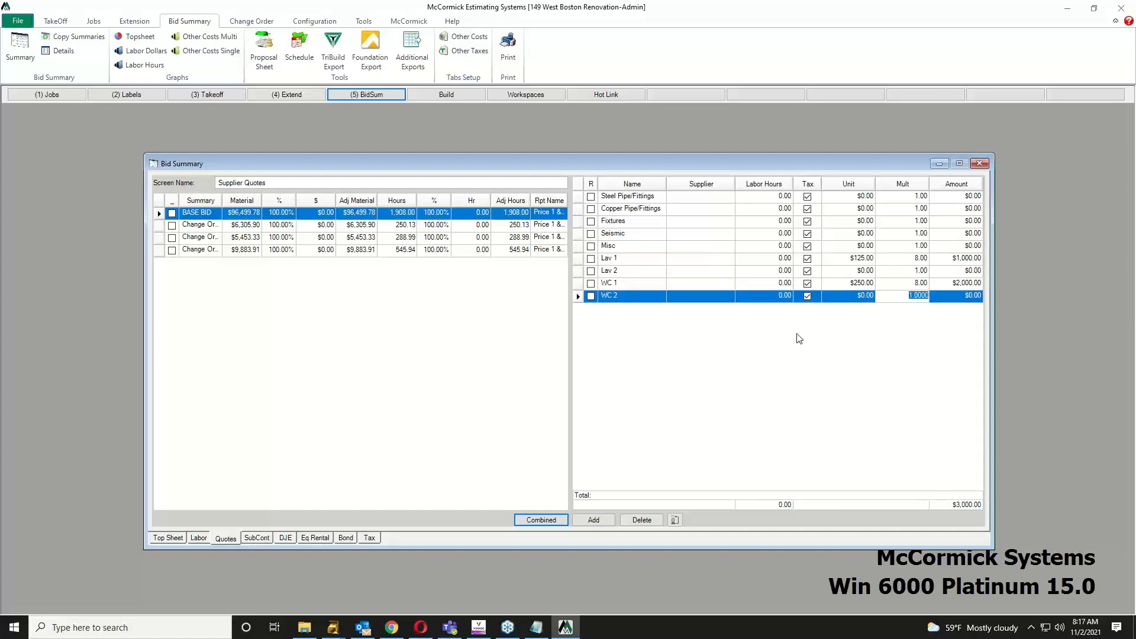
Step: Add four blank quote cost rows
left_click(608, 524)
left_click(606, 521)
left_click(606, 520)
left_click(609, 521)
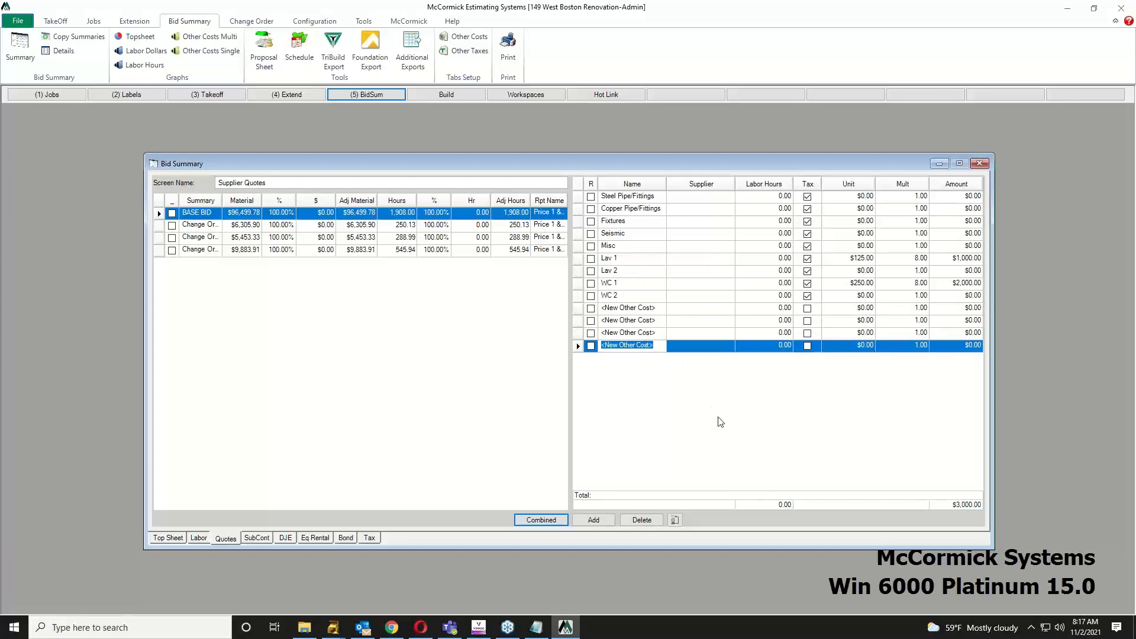
Step: Price Insulation at $15,000 on the SubContractors page and add blank cost rows beneath it
left_click(264, 538)
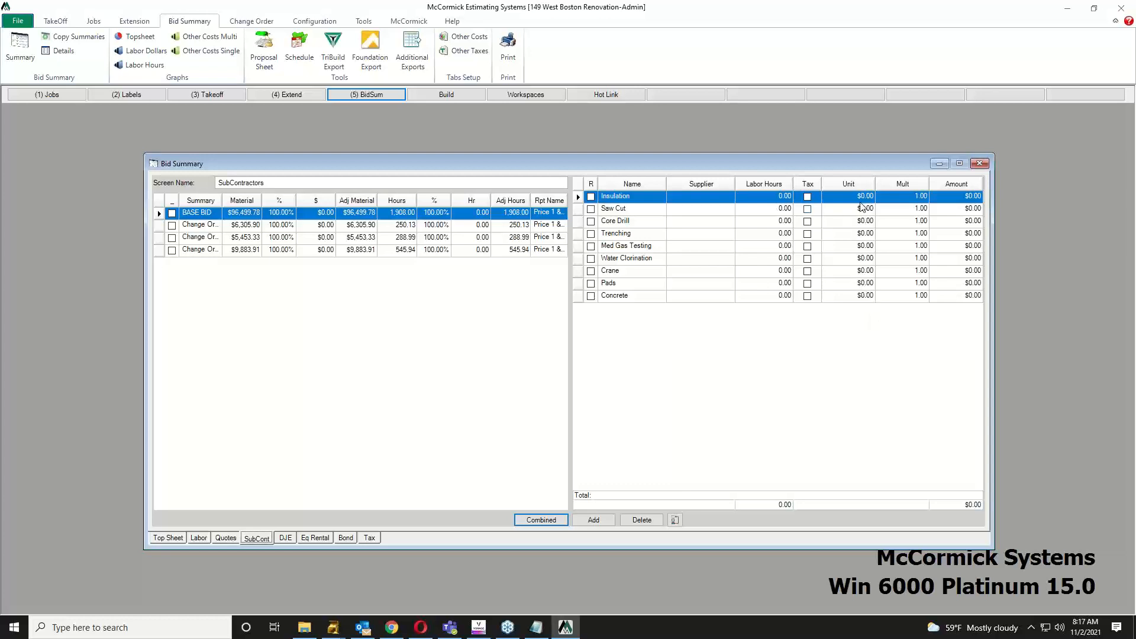
left_click(855, 200)
type("1")
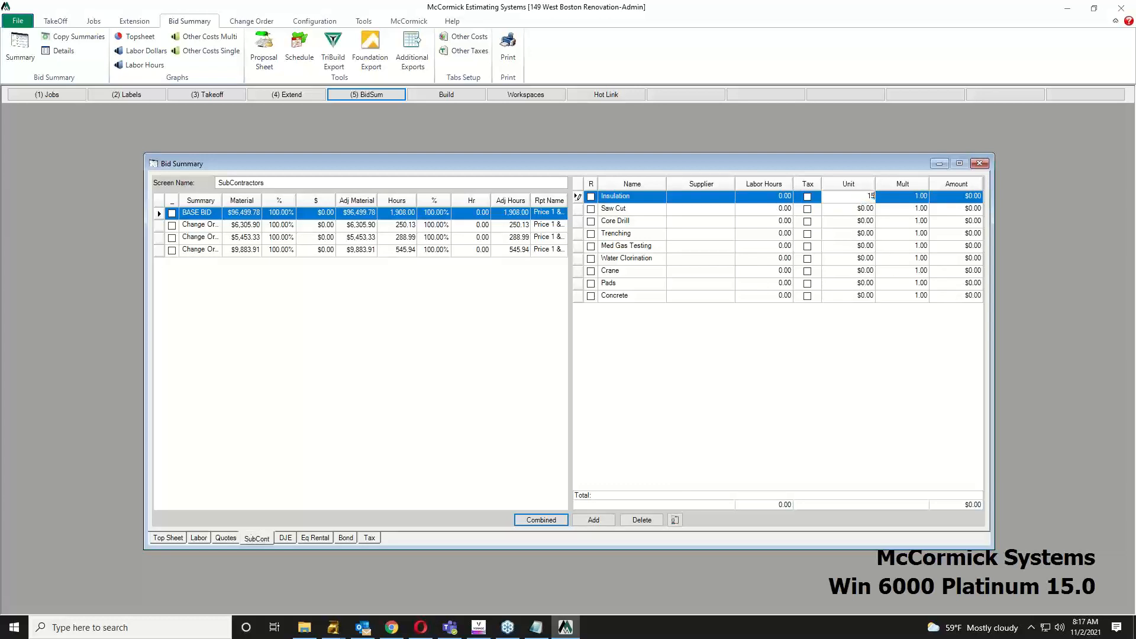
type("5000")
key("Tab")
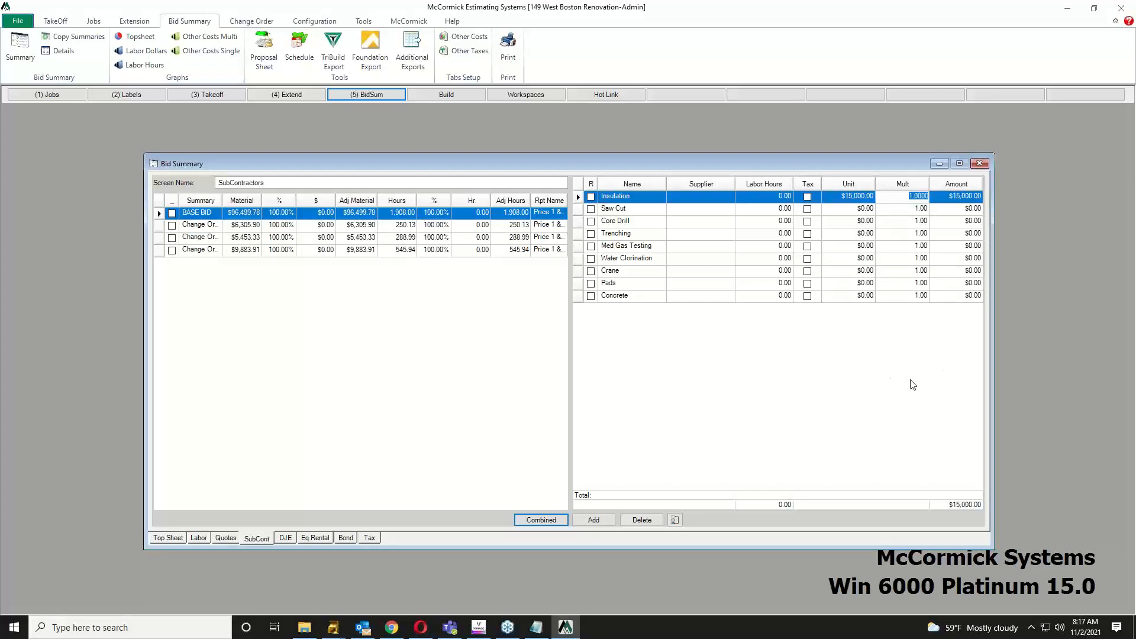
left_click(600, 524)
left_click(599, 521)
left_click(599, 521)
left_click(599, 521)
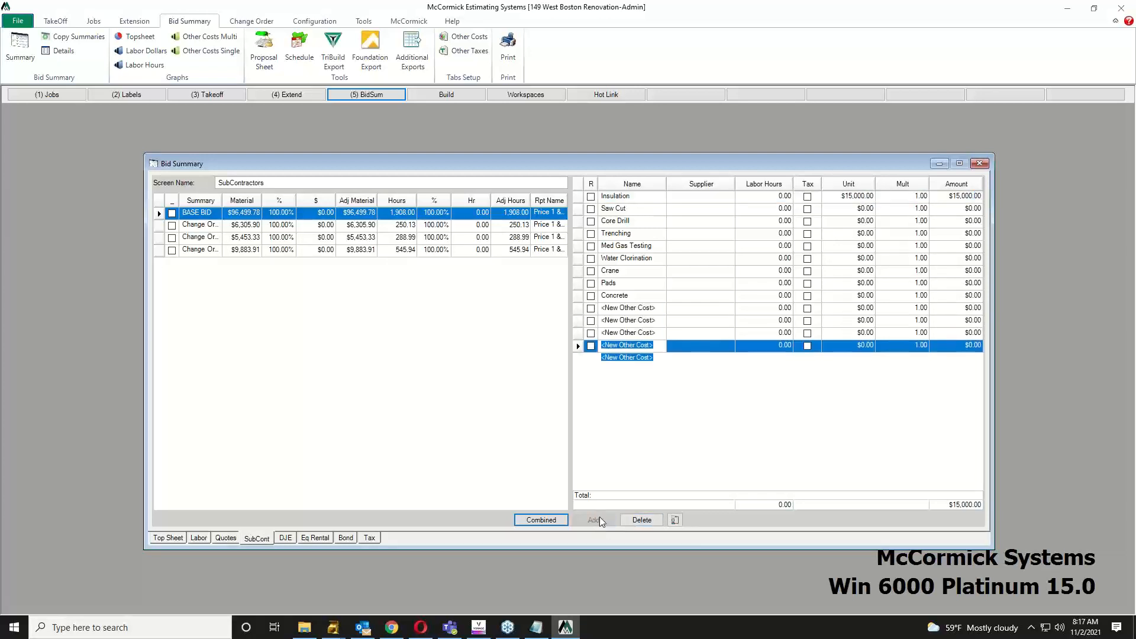
left_click(599, 519)
Step: Enter Direct Job Expenses of $1,750 for Permit / Fees and $550 for As-Builts
left_click(284, 538)
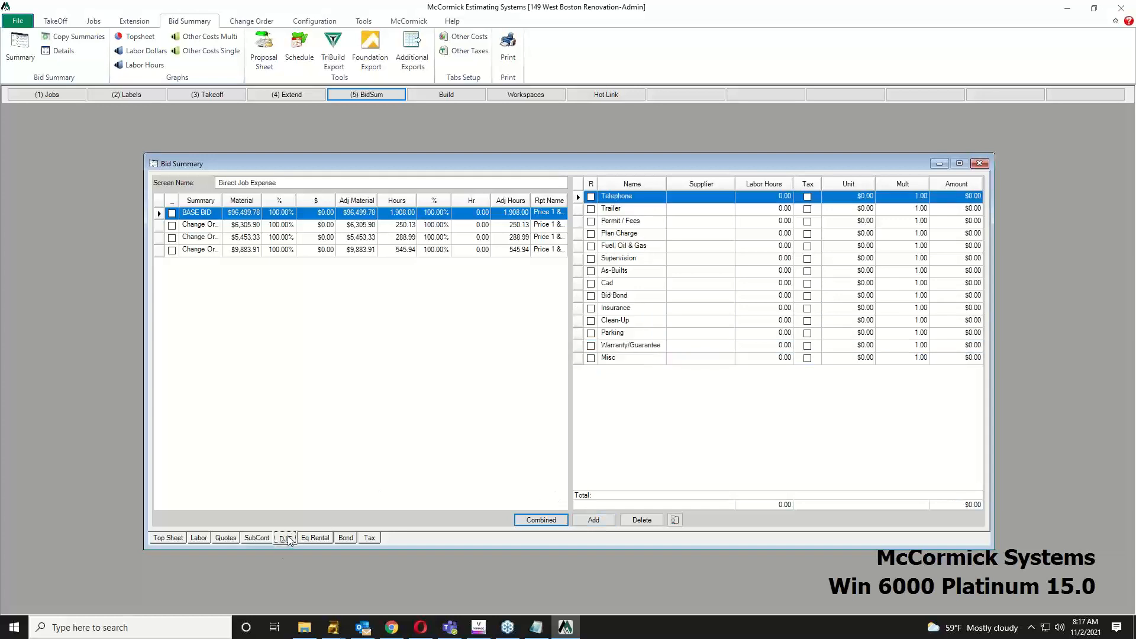
left_click(864, 221)
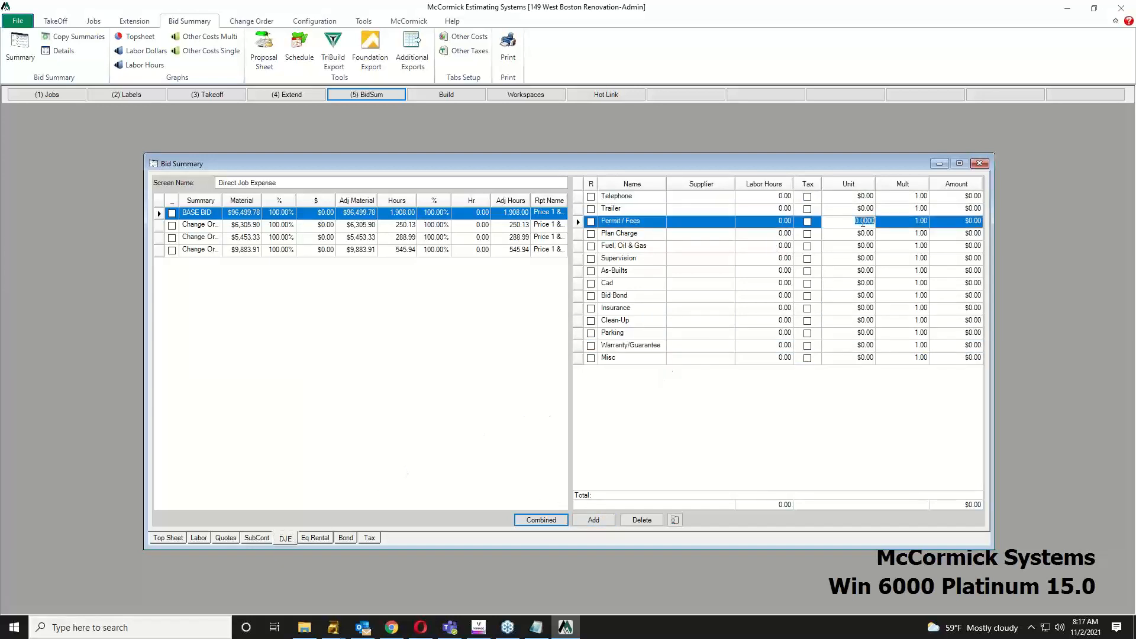
type("1750")
key("Down")
key("Down")
key("Down")
key("Down")
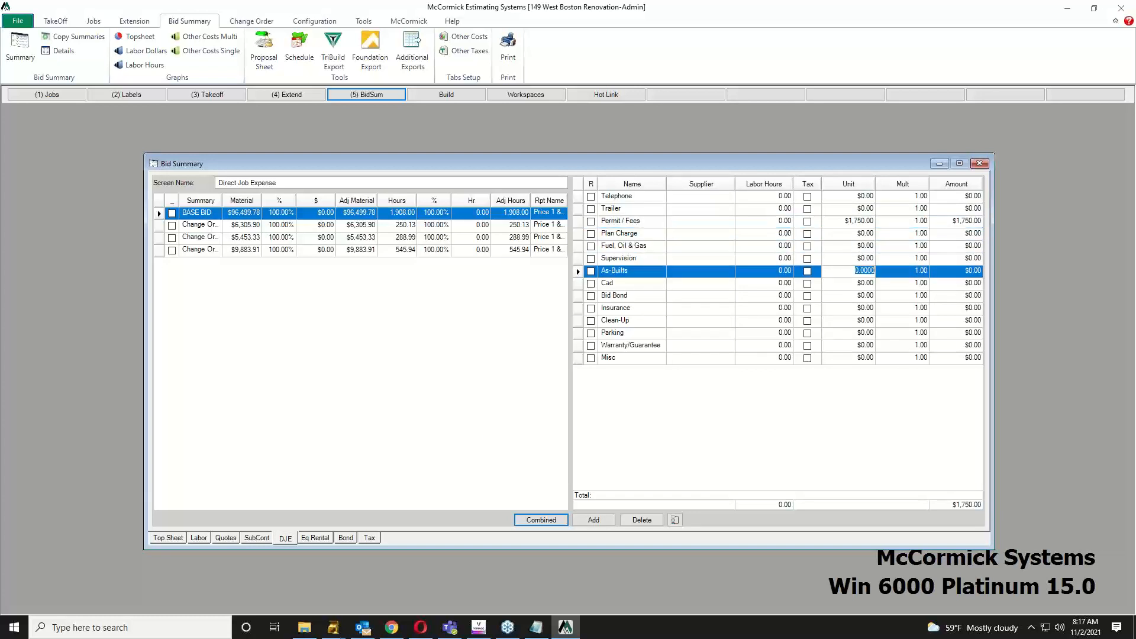
type("550")
key("Down")
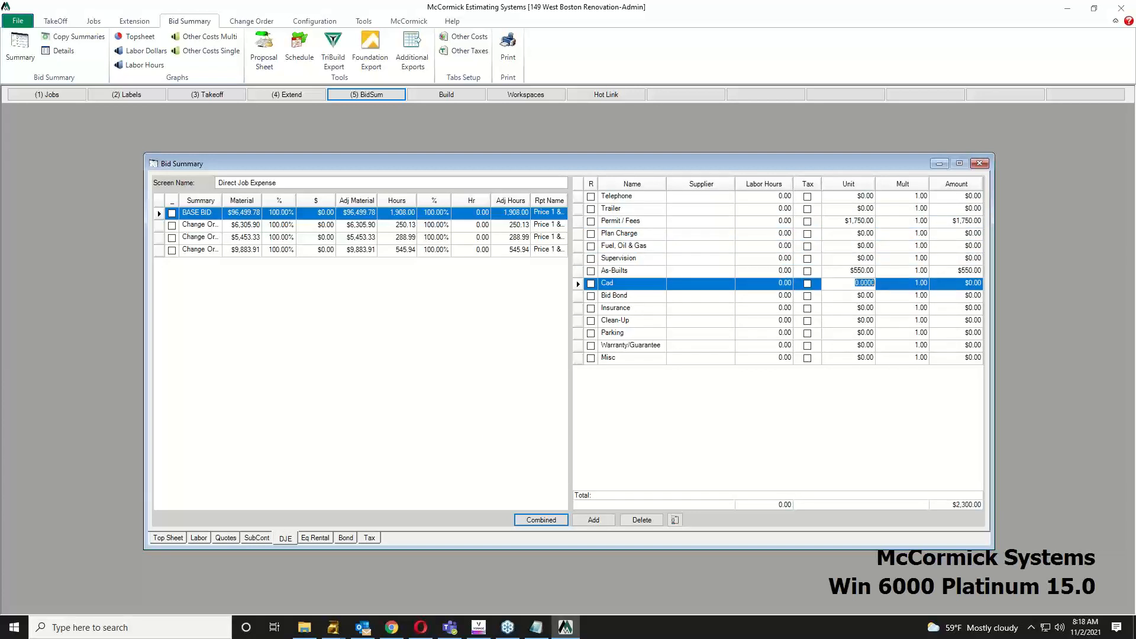
Step: On the equipment rental page, price the Backhoe at $125 with a multiplier of 3
left_click(313, 539)
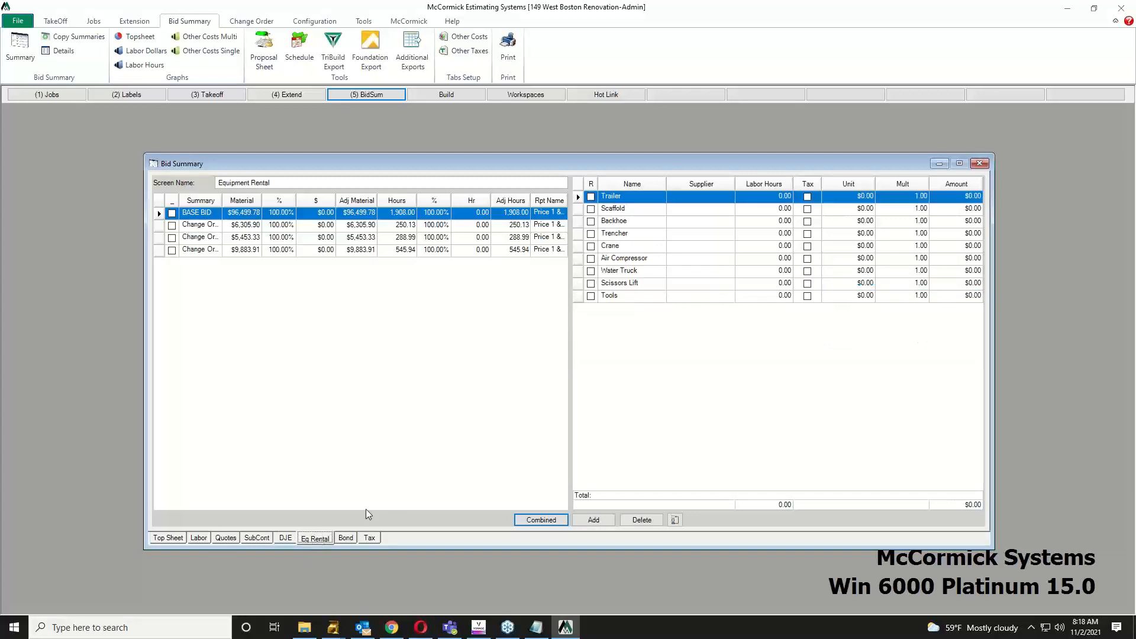
left_click(850, 221)
type("1251")
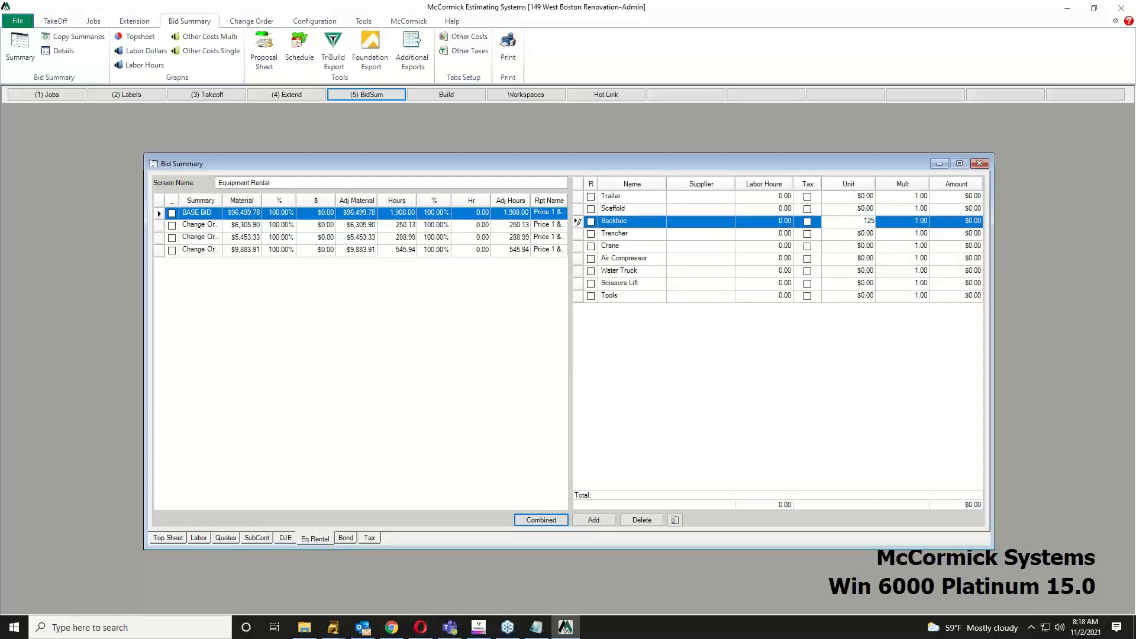
key("Tab")
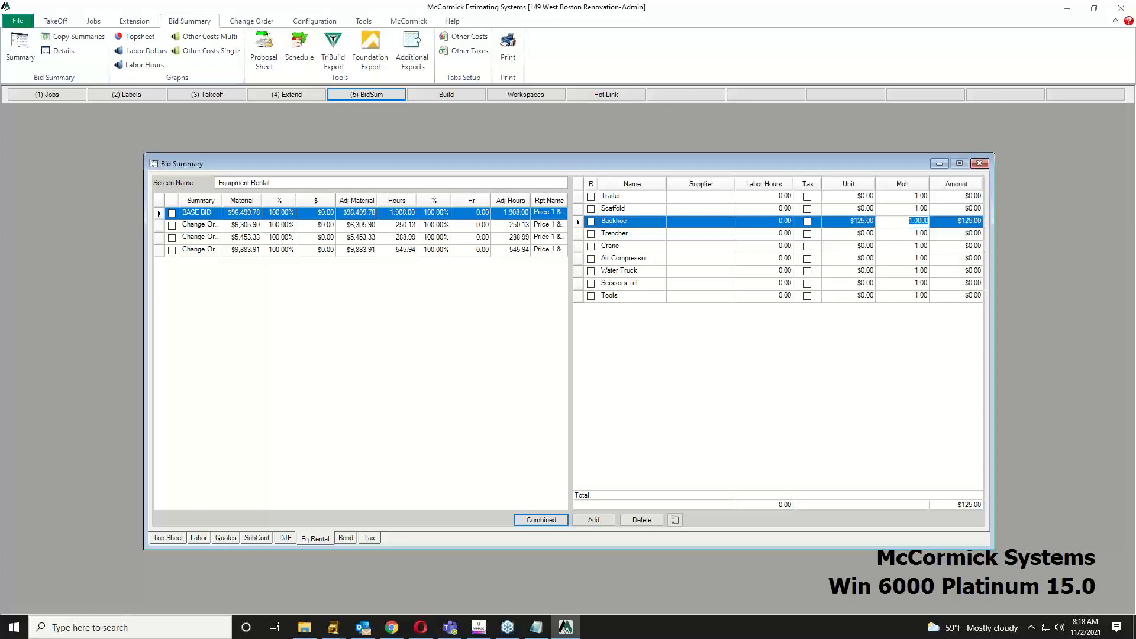
type("3")
key("Return")
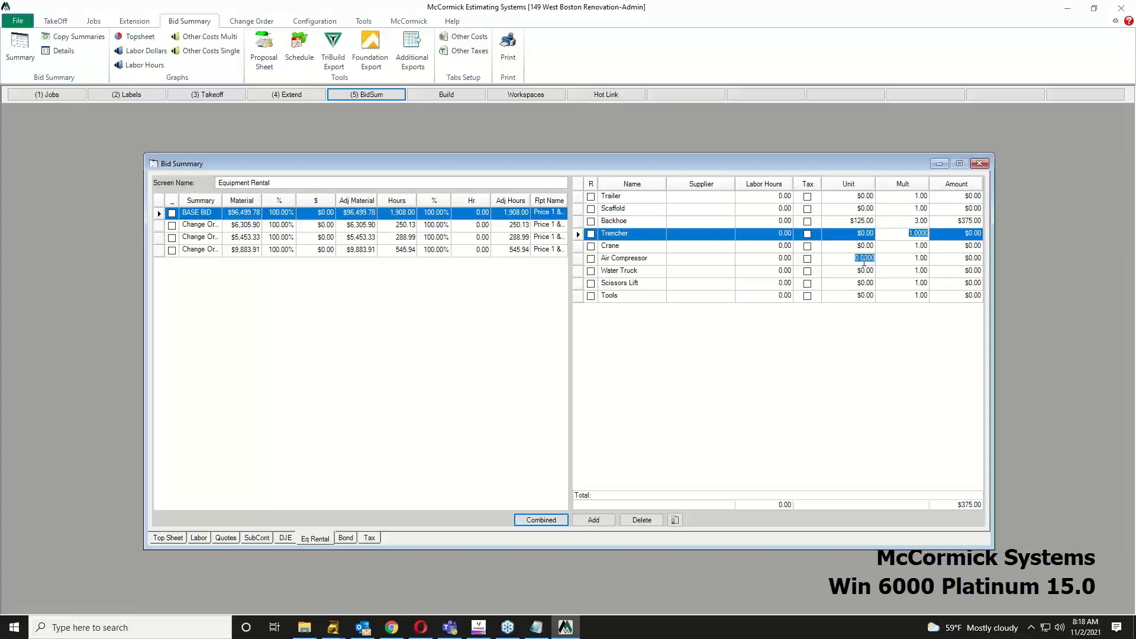
Step: Price the Air Compressor at $5 with a multiplier of 60, then show the bond rate table
left_click(865, 259)
type("5")
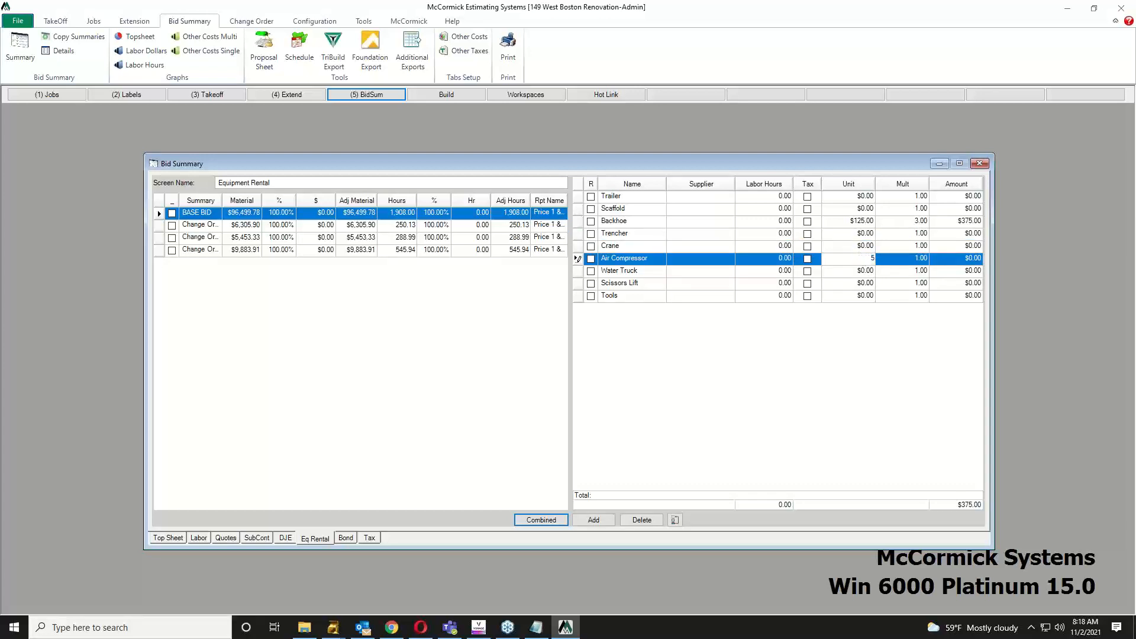
key("Tab")
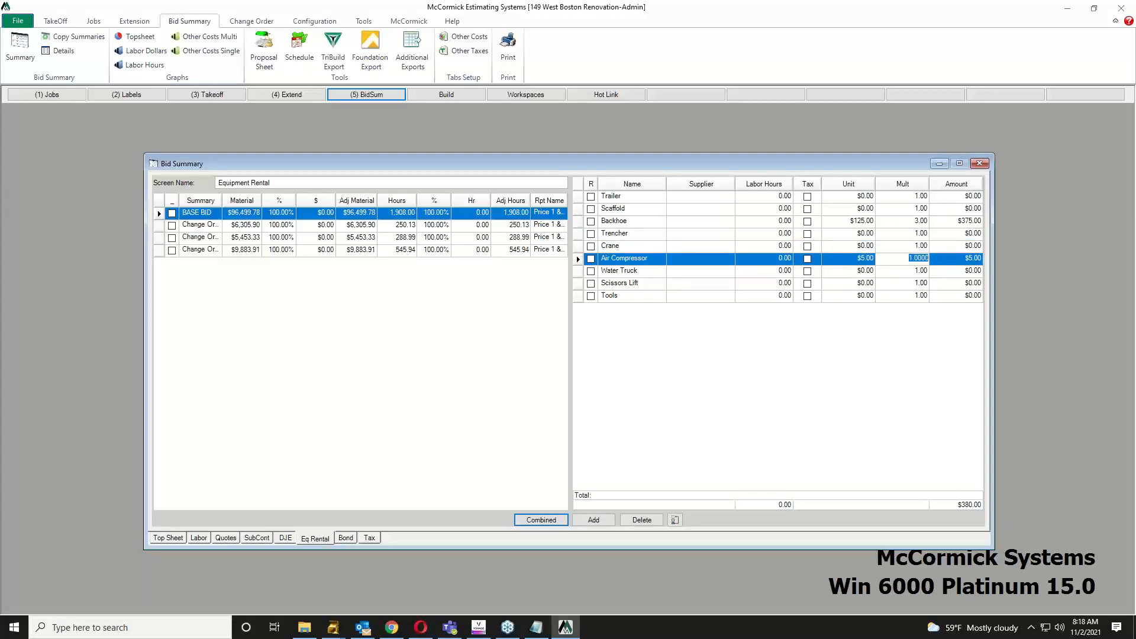
type("60")
key("Return")
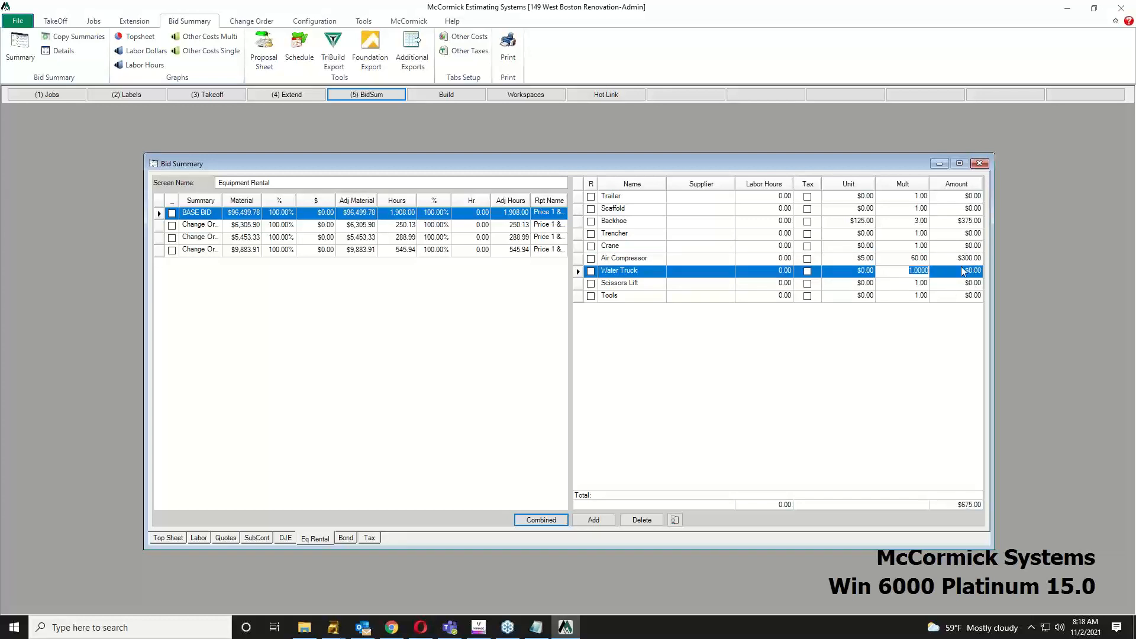
left_click(347, 538)
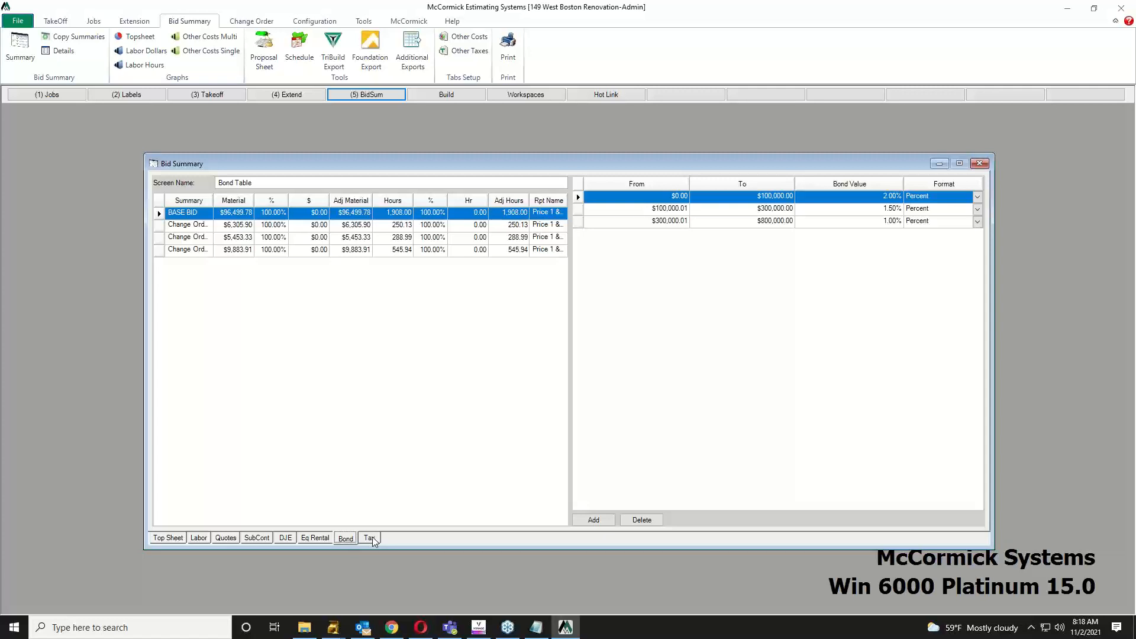
Step: Check the 7.80% tax breakdown, then go back to the Top Sheet
left_click(371, 538)
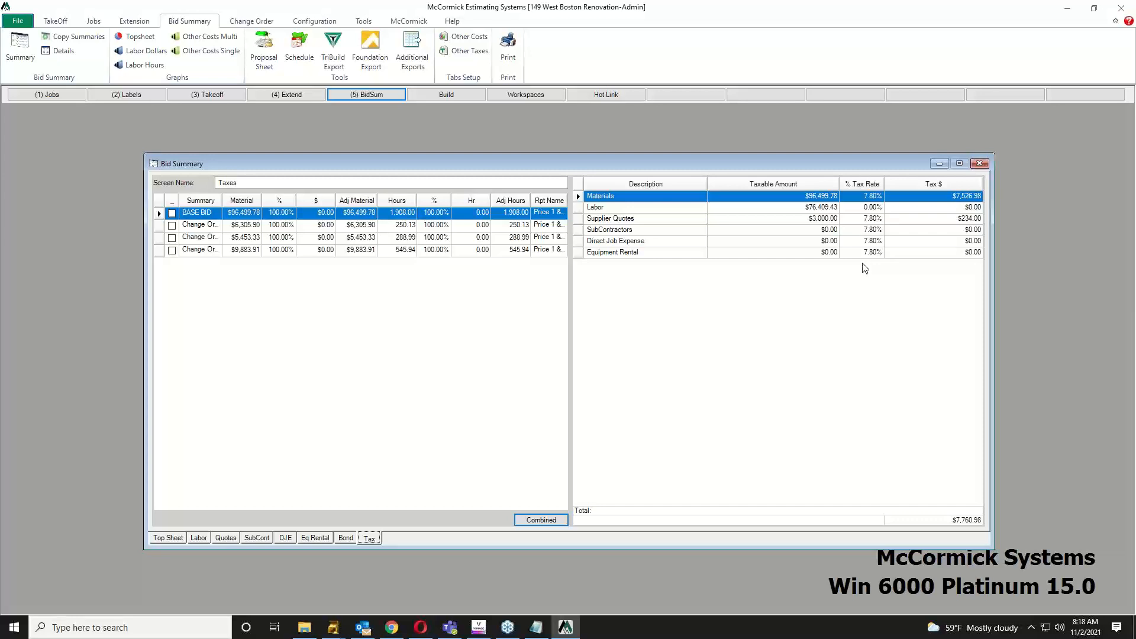
left_click(174, 540)
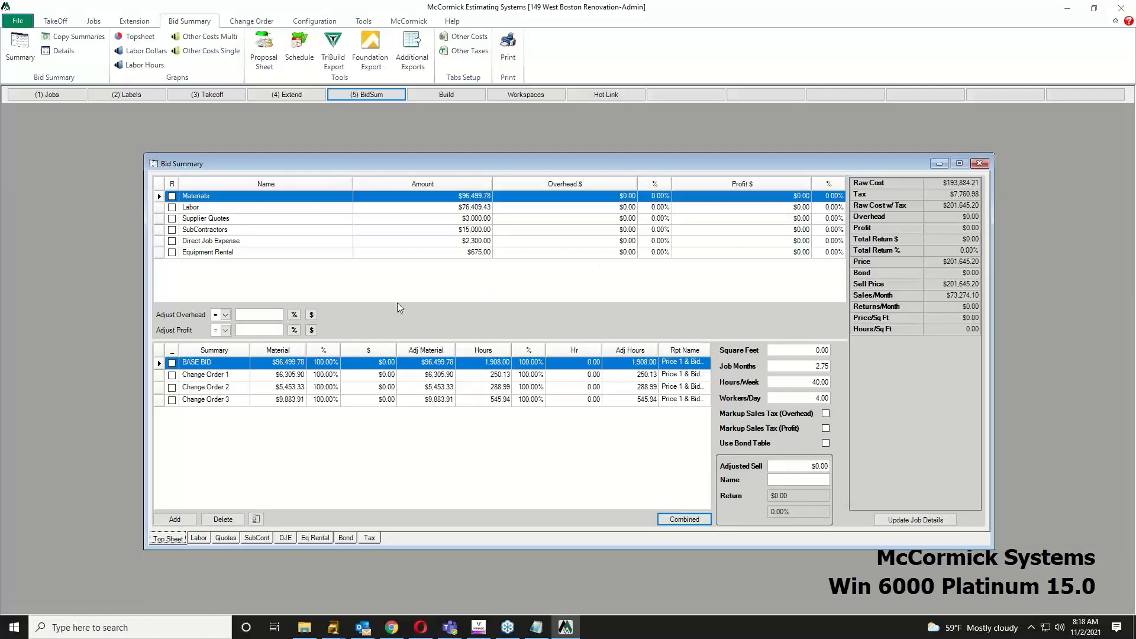
Step: Apply 10% overhead and 15% profit as percentages to every cost line
left_click(267, 314)
type("10")
left_click(294, 315)
left_click(269, 330)
type("15")
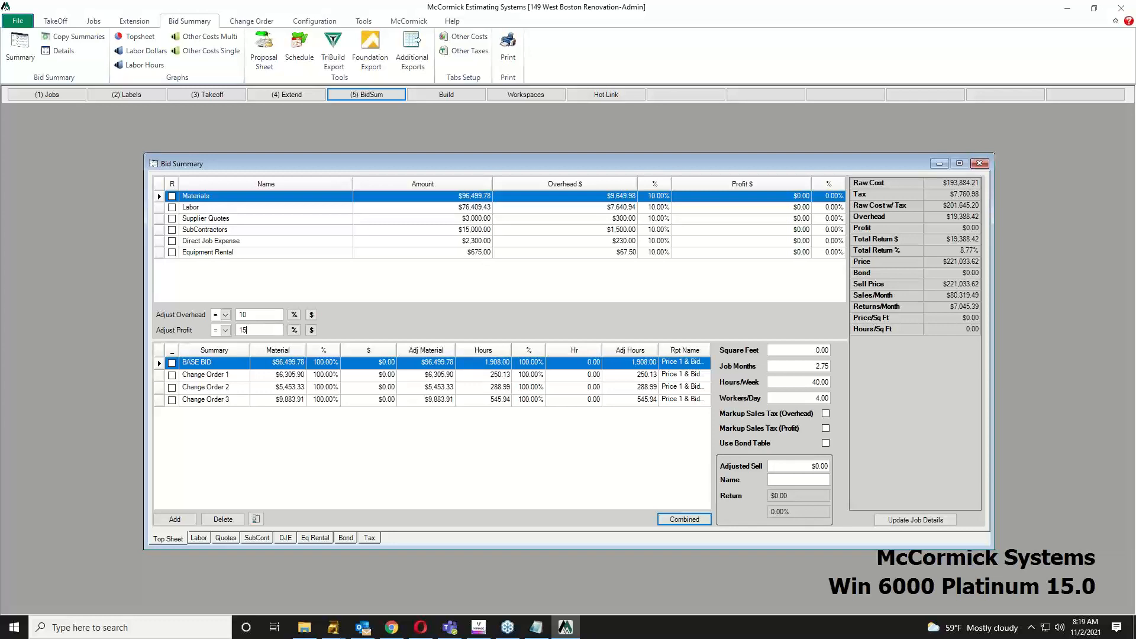
left_click(294, 331)
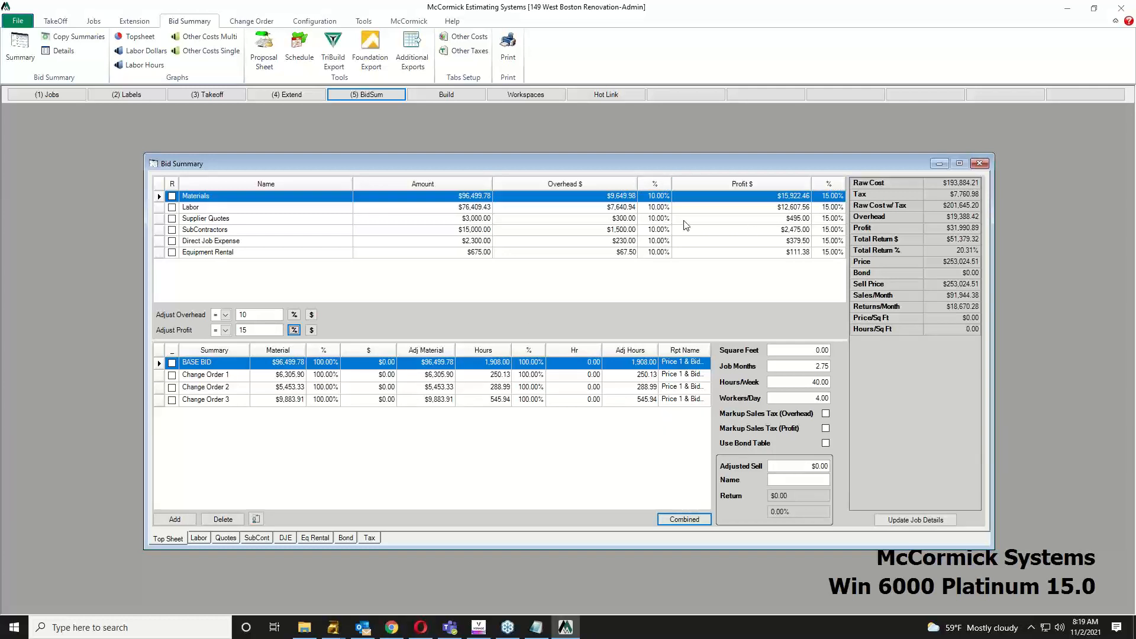
Step: Set Supplier Quotes overhead to 20% and SubContractors overhead to 8%
left_click(658, 218)
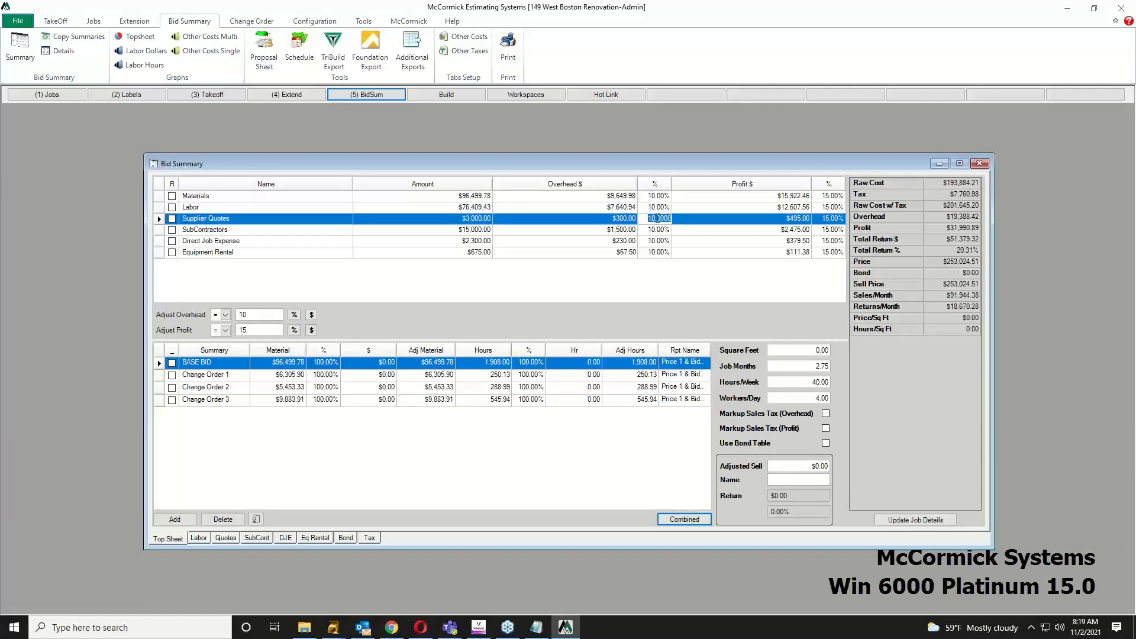
type("20")
key("Return")
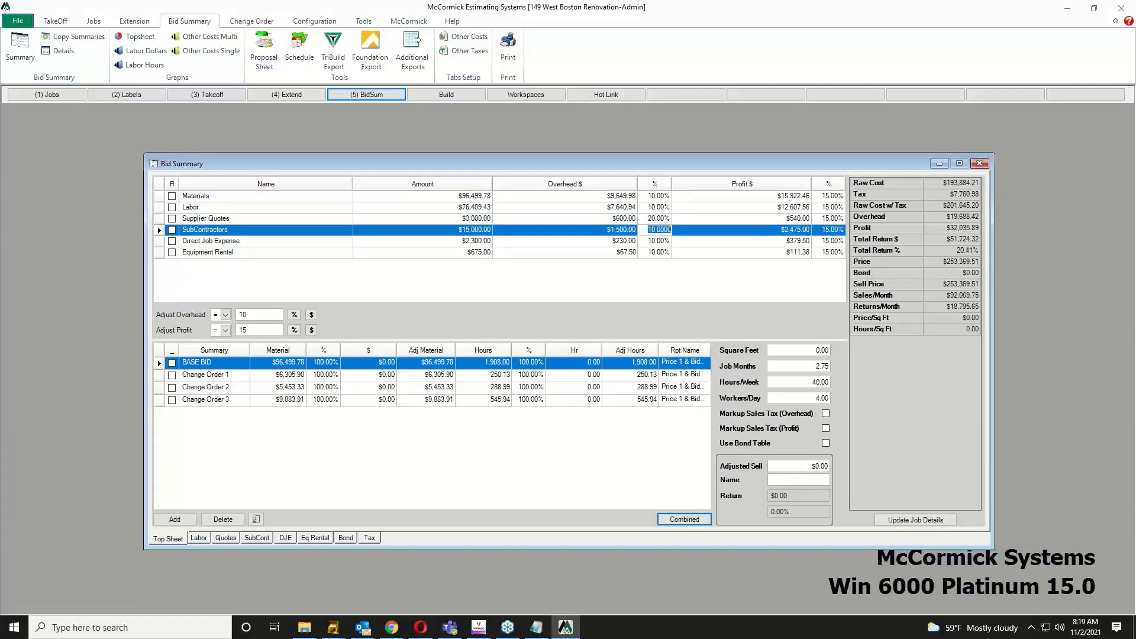
key("BackSpace")
key("Return")
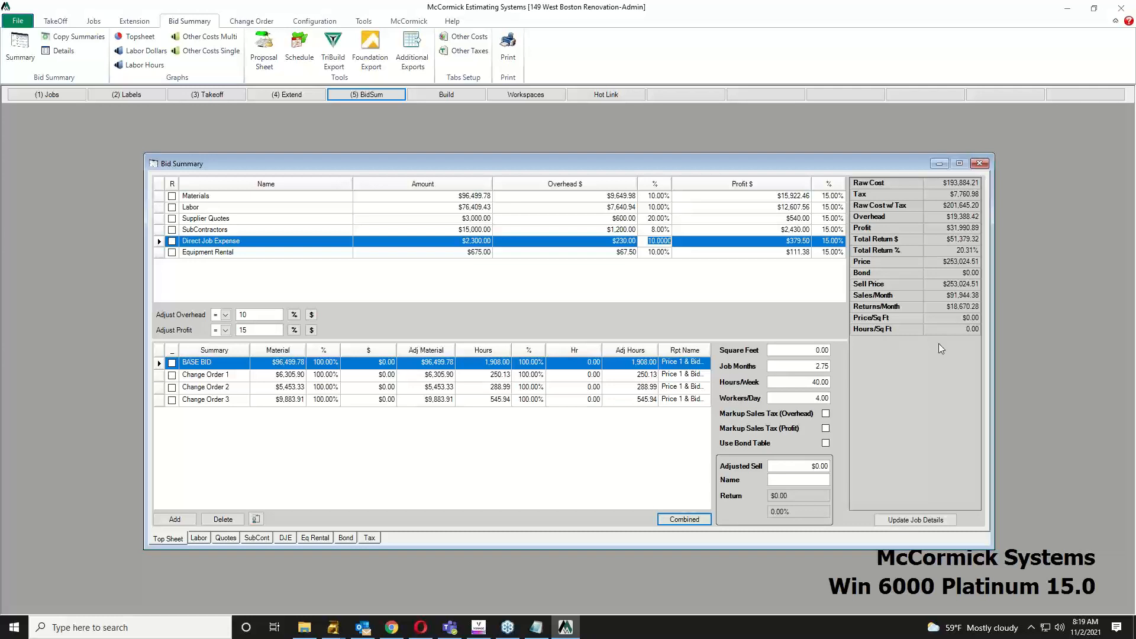
Step: Enter a $230,000 adjusted sell, then open and enlarge the Topsheet pie chart
left_click(820, 466)
type("230000")
key("Return")
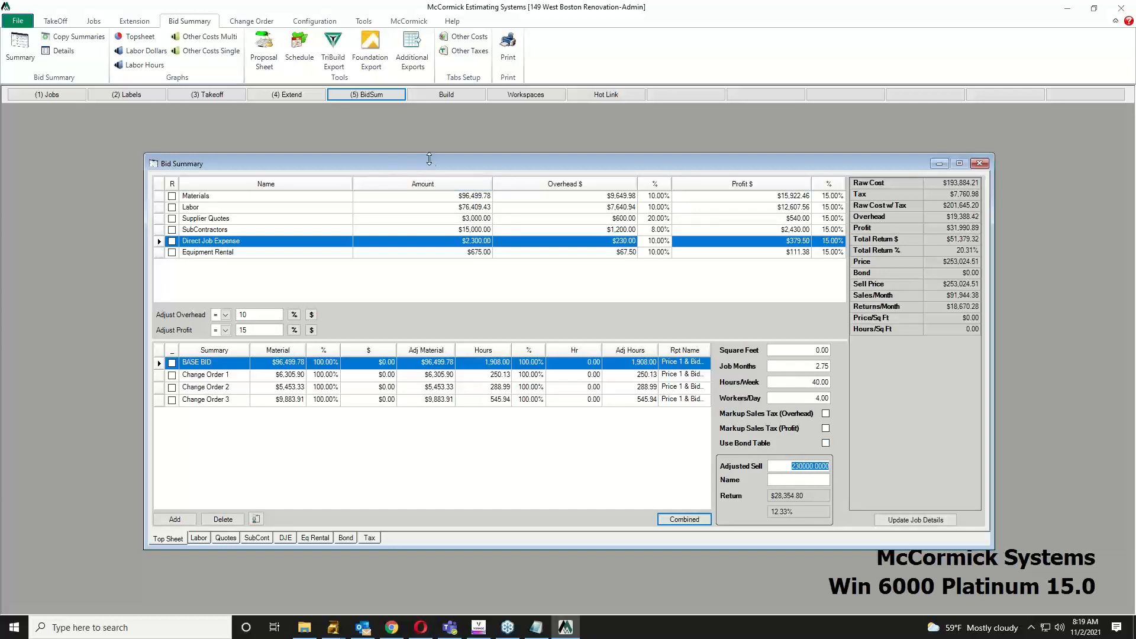
left_click(137, 37)
left_click_drag(664, 489, 929, 559)
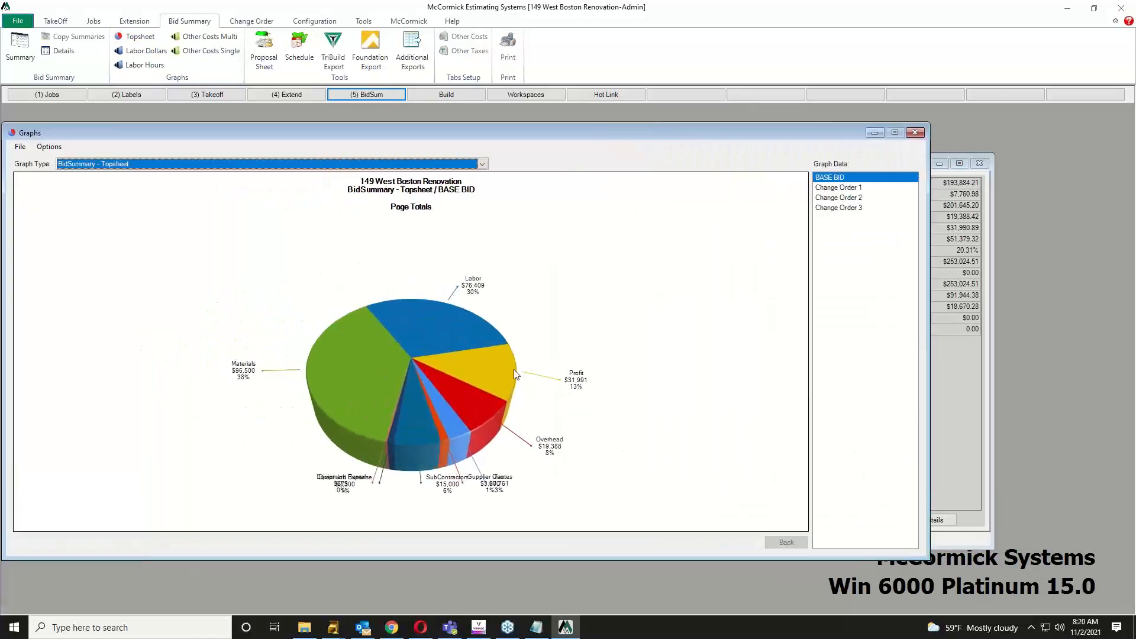
Step: Drill into the labor slice, view the Change Order 1–3 charts, then close the graphs
left_click(454, 332)
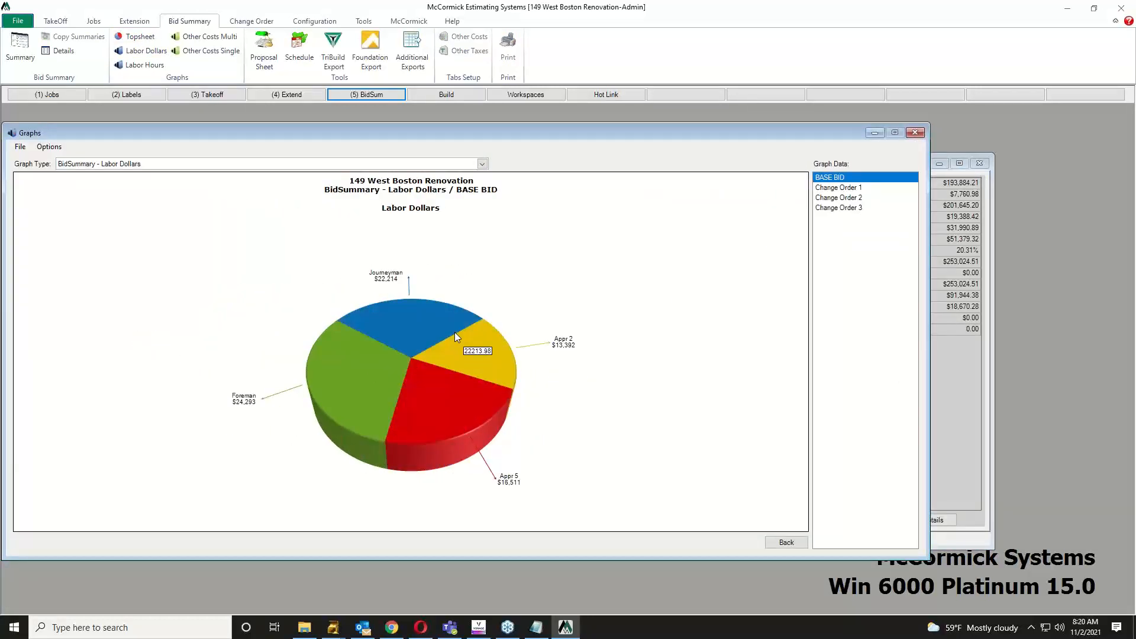
left_click(842, 189)
left_click(843, 200)
left_click(841, 209)
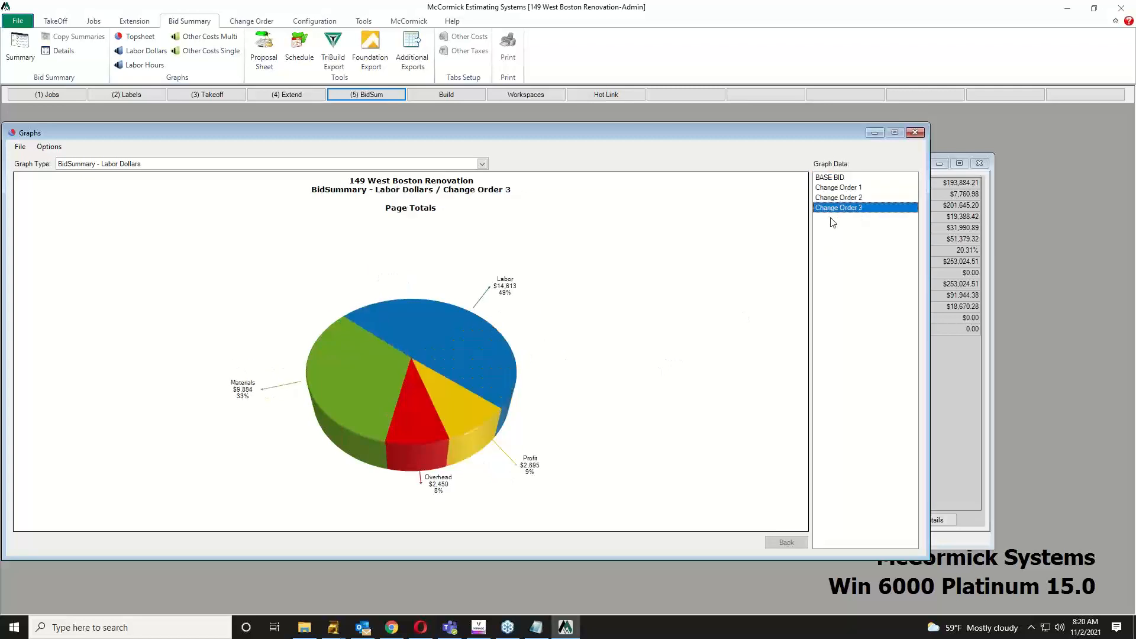
left_click(915, 134)
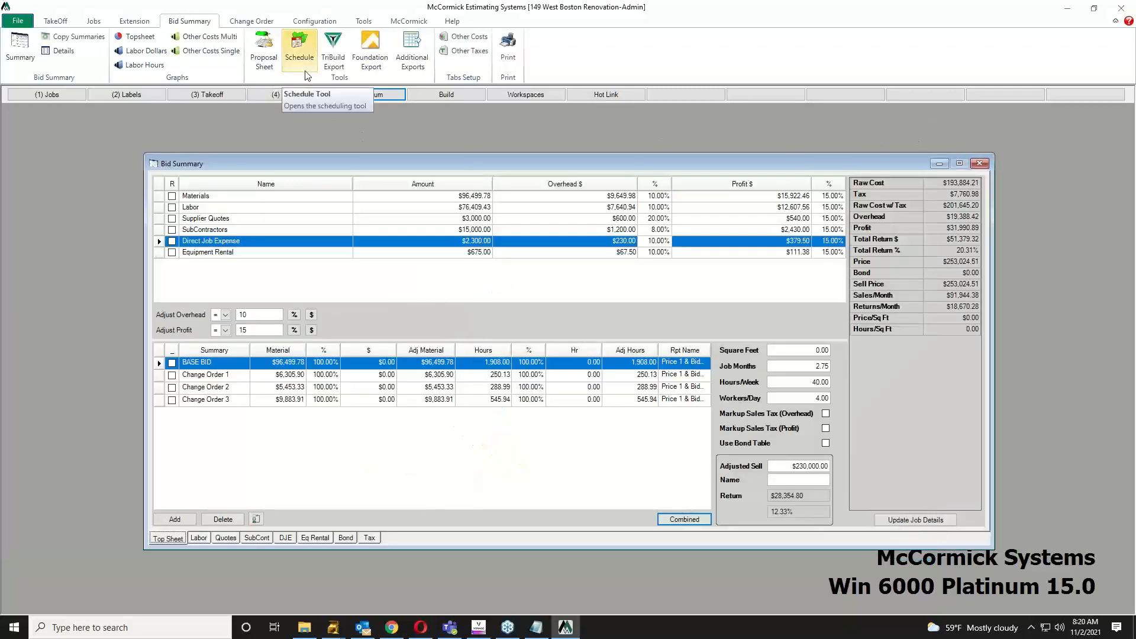
Step: Print the Bid Summary Report, accept page setup, and maximize the print preview
left_click(508, 52)
left_click(663, 258)
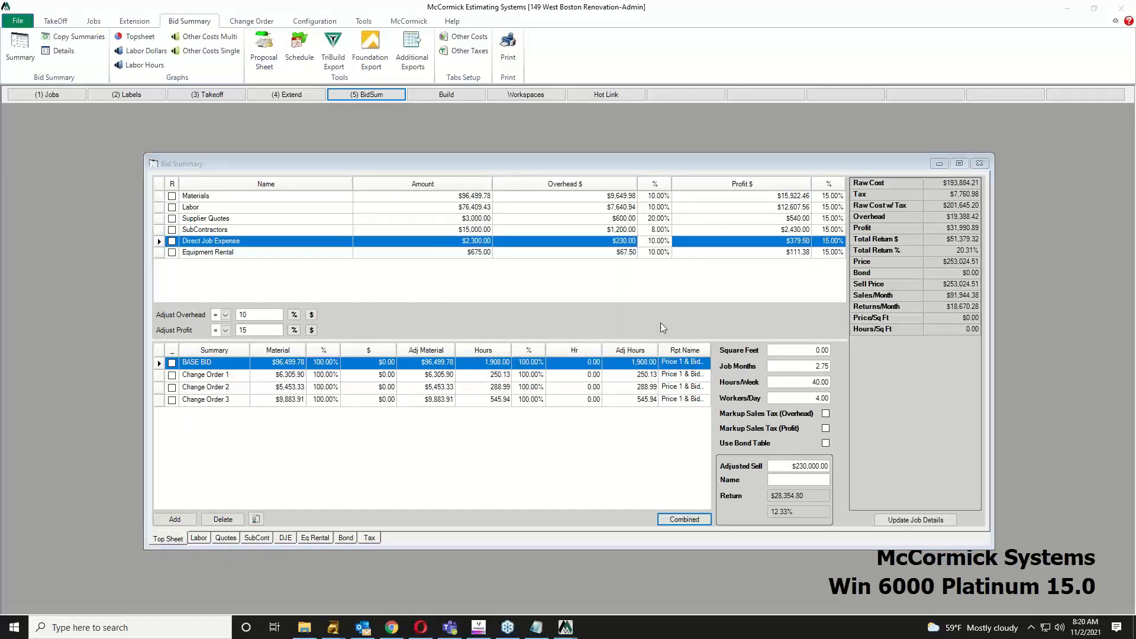
double_click(241, 7)
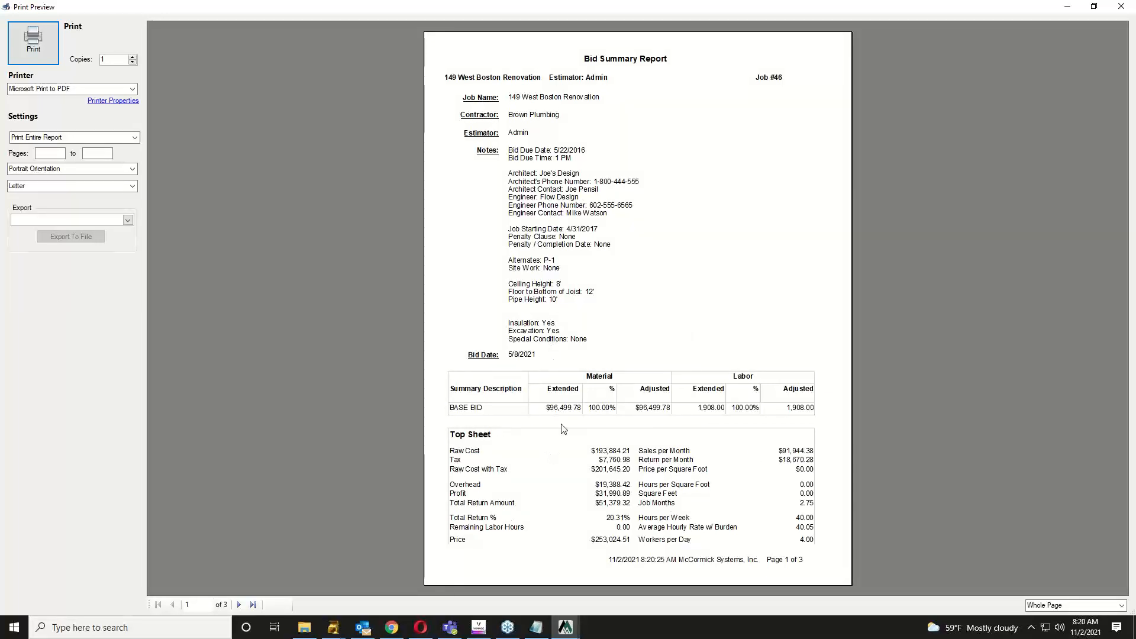
Step: Advance the Bid Summary Report preview to page 2, then page 3
left_click(239, 604)
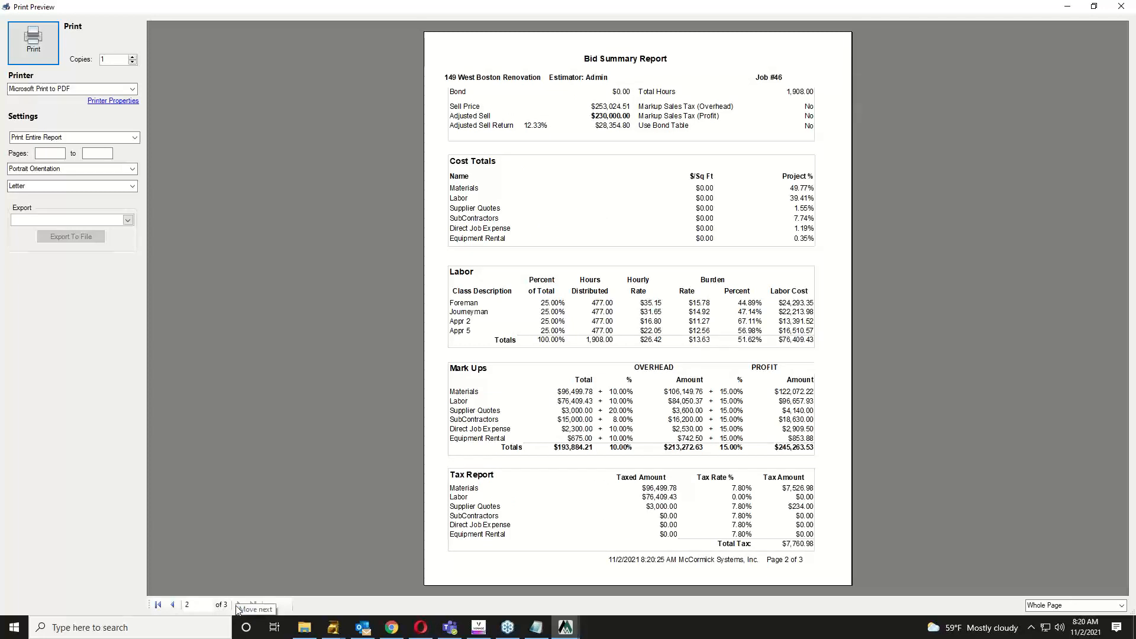
left_click(239, 605)
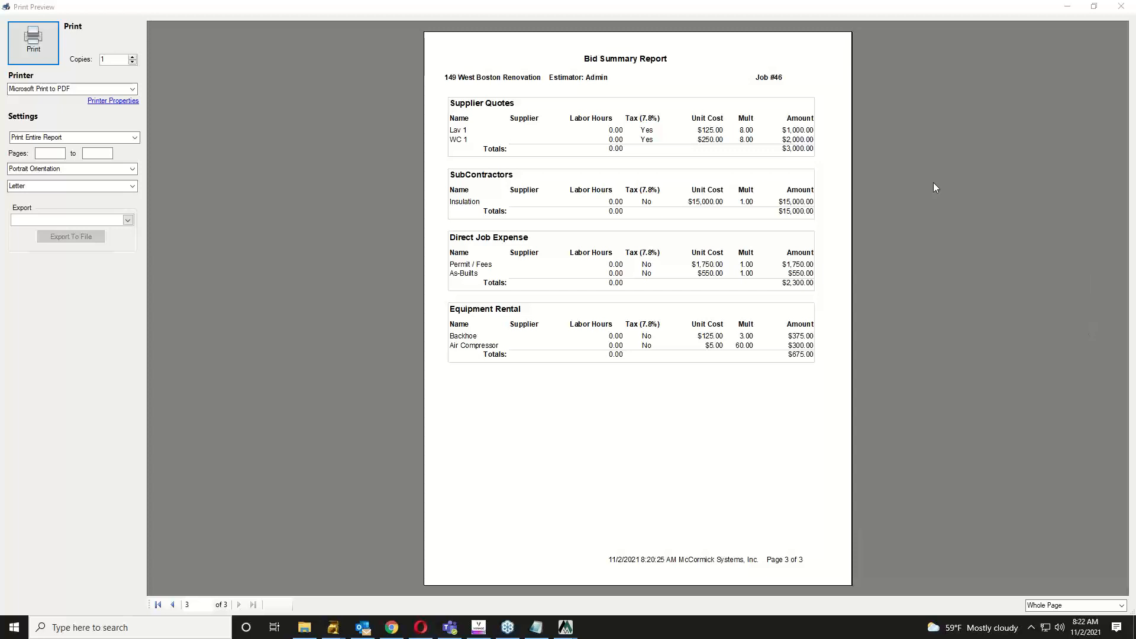
Step: Close the Print Preview window
left_click(1121, 6)
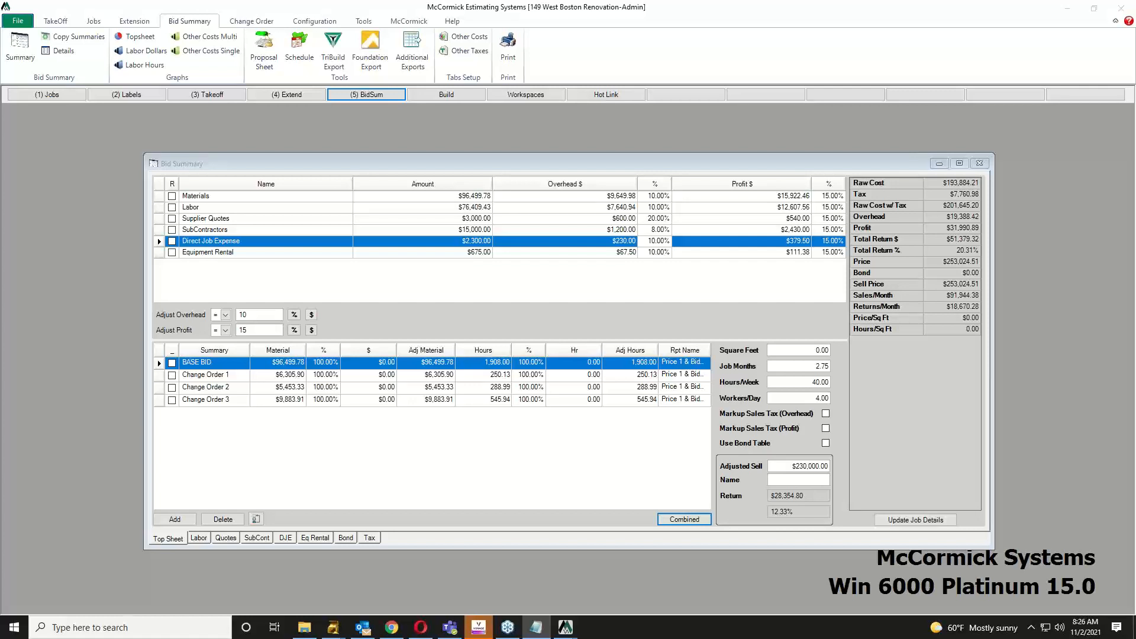
Step: Move the Notepad note over the Bid Summary, activate it, then switch to the PDF window
left_click_drag(1135, 256, 602, 249)
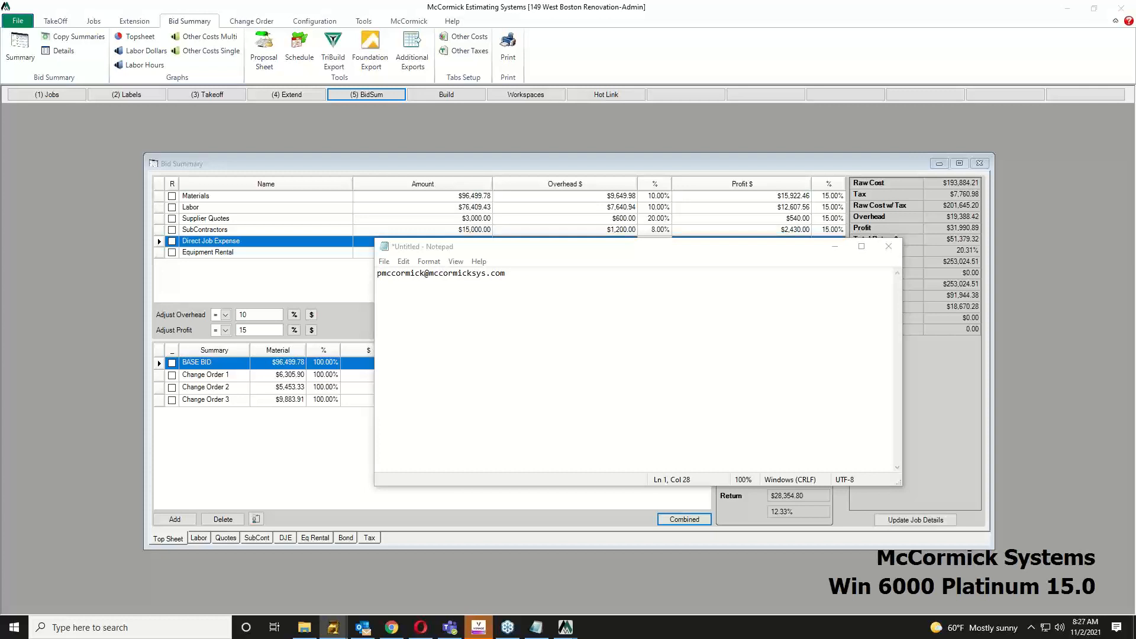
left_click(505, 273)
key("alt+Tab")
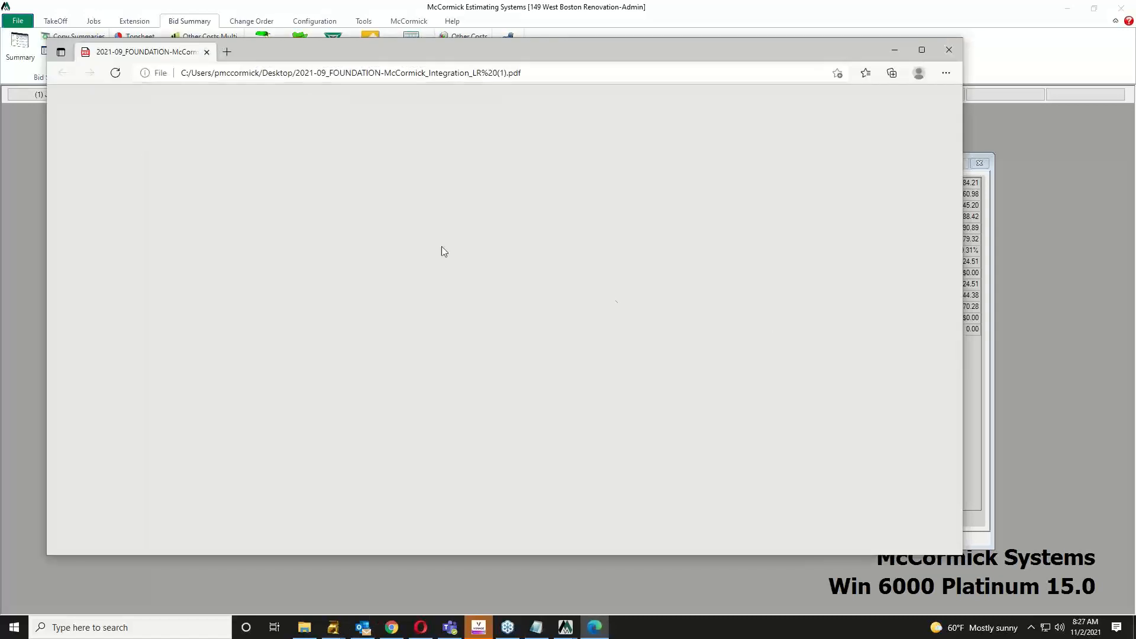
Step: Reposition the integration PDF viewer, then minimize it
left_click_drag(333, 47, 394, 55)
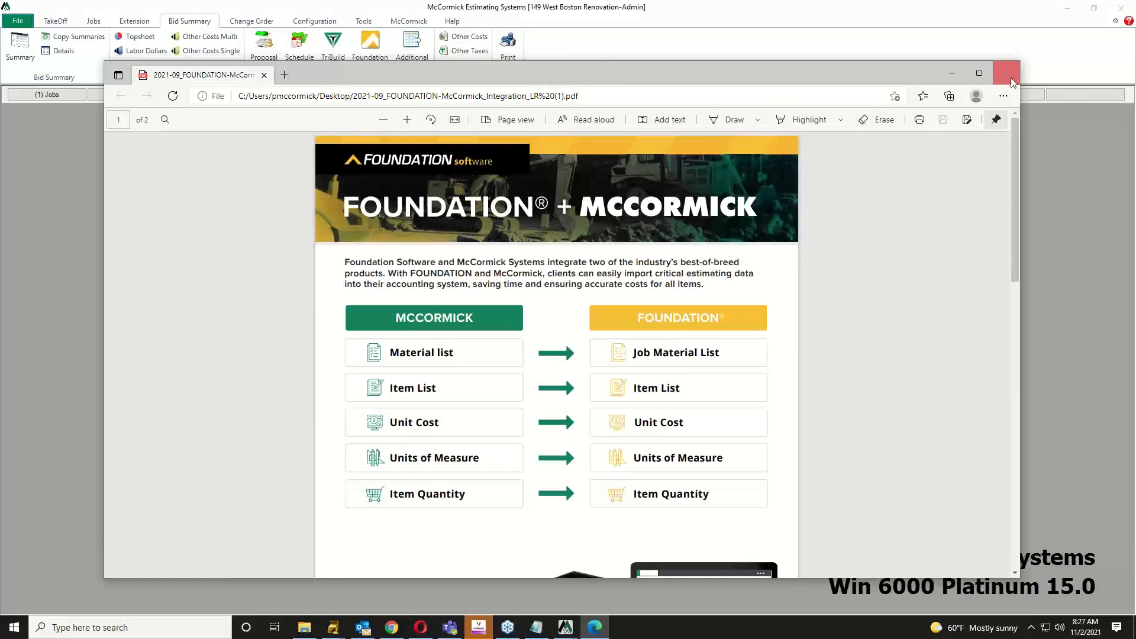
left_click(961, 73)
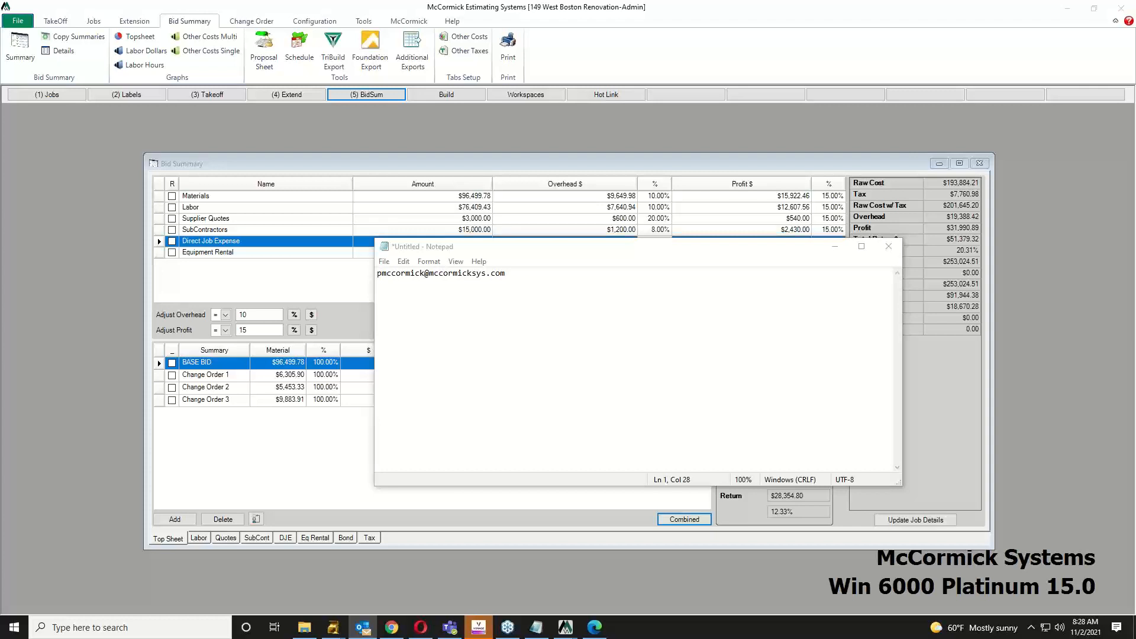
Step: In the untitled Notepad note, type the contact's phone number on a new line beneath the e-mail address
left_click(513, 274)
left_click(568, 281)
key("Return")
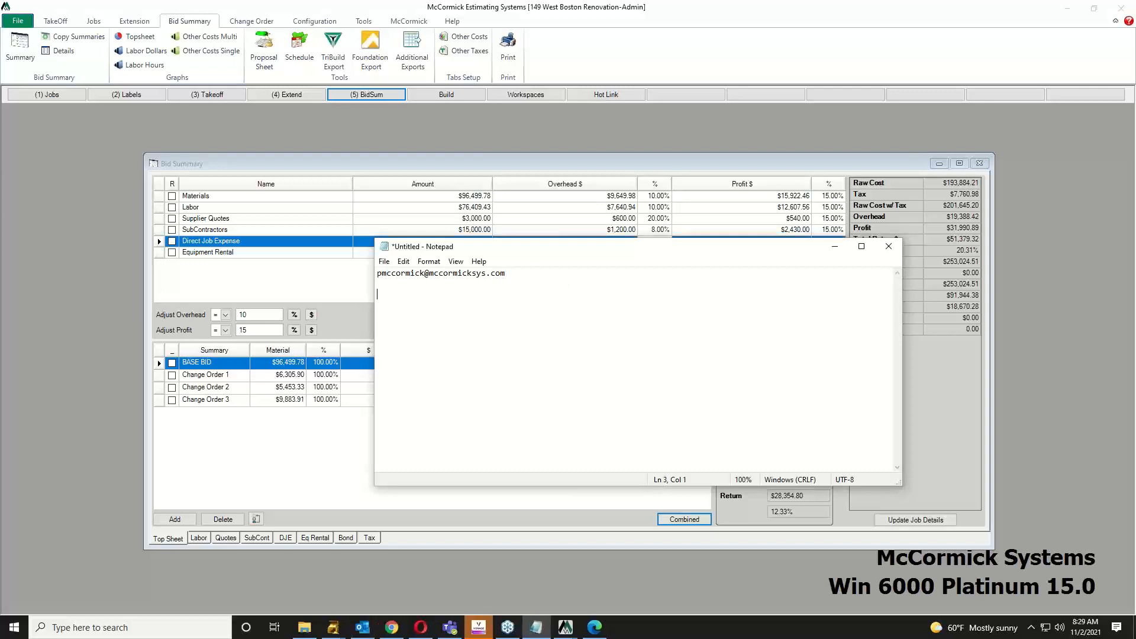
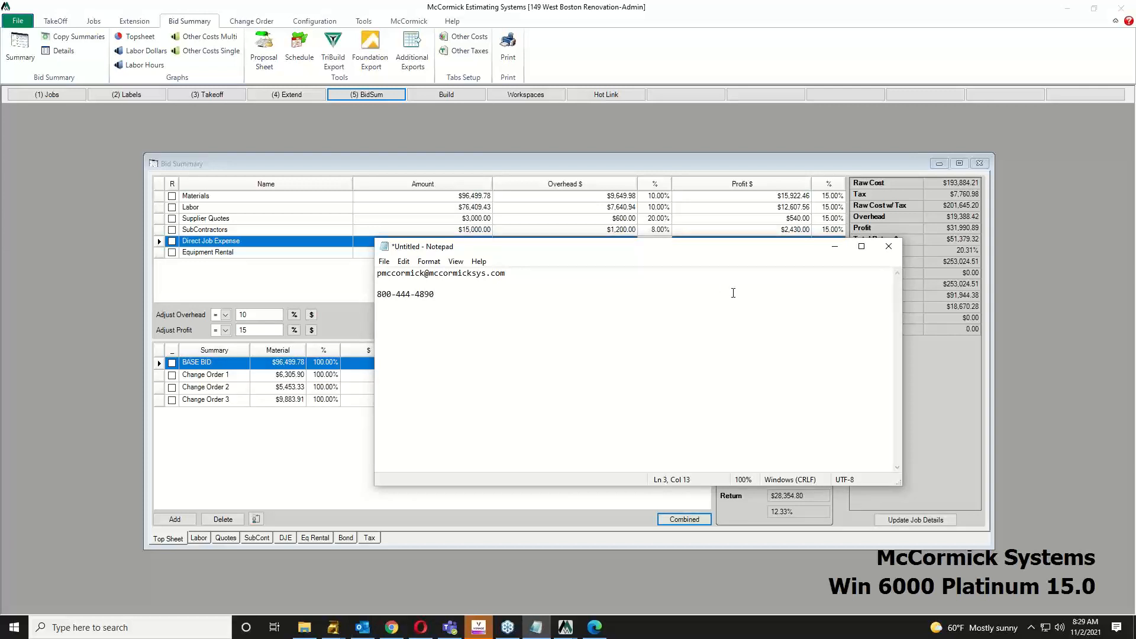